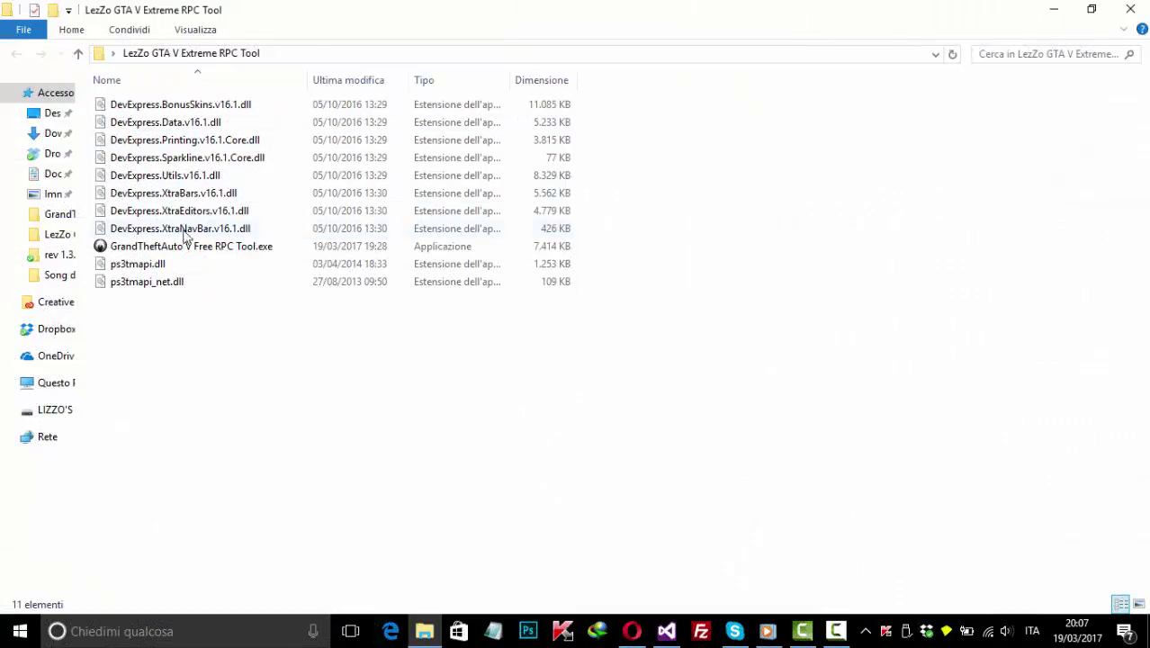
# Launch GrandTheftAuto V Free RPC Tool.exe and look over its CID - PSID Gen Spoofer and Target Connection pages
pyautogui.moveTo(221, 253)
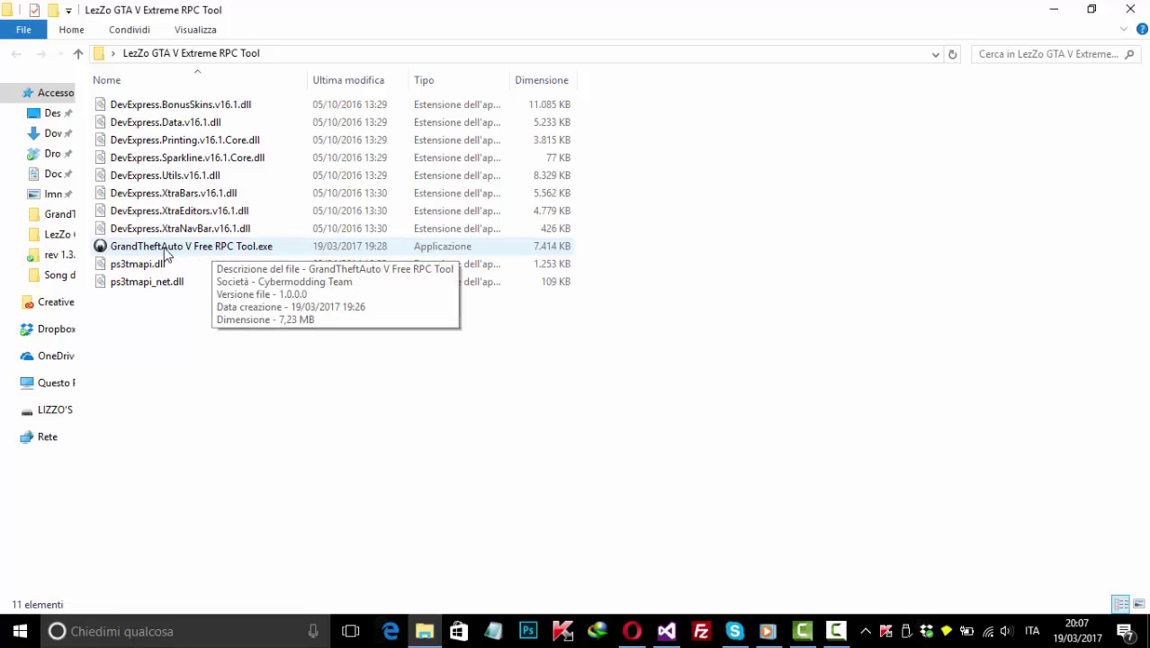
pyautogui.doubleClick(217, 252)
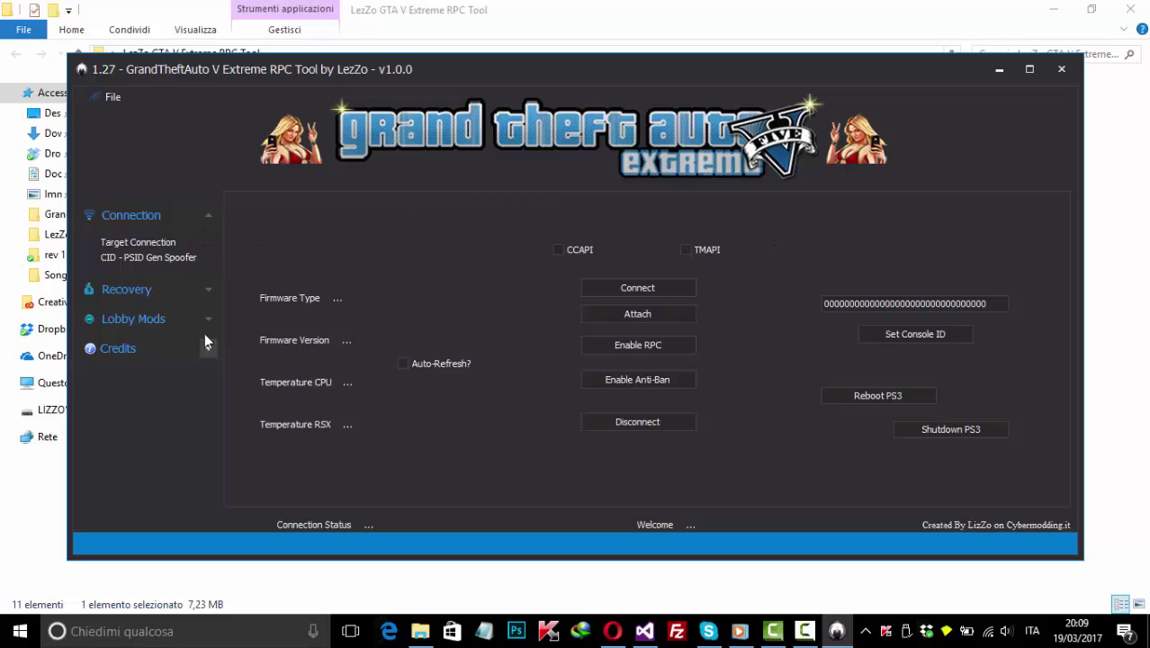
pyautogui.click(155, 258)
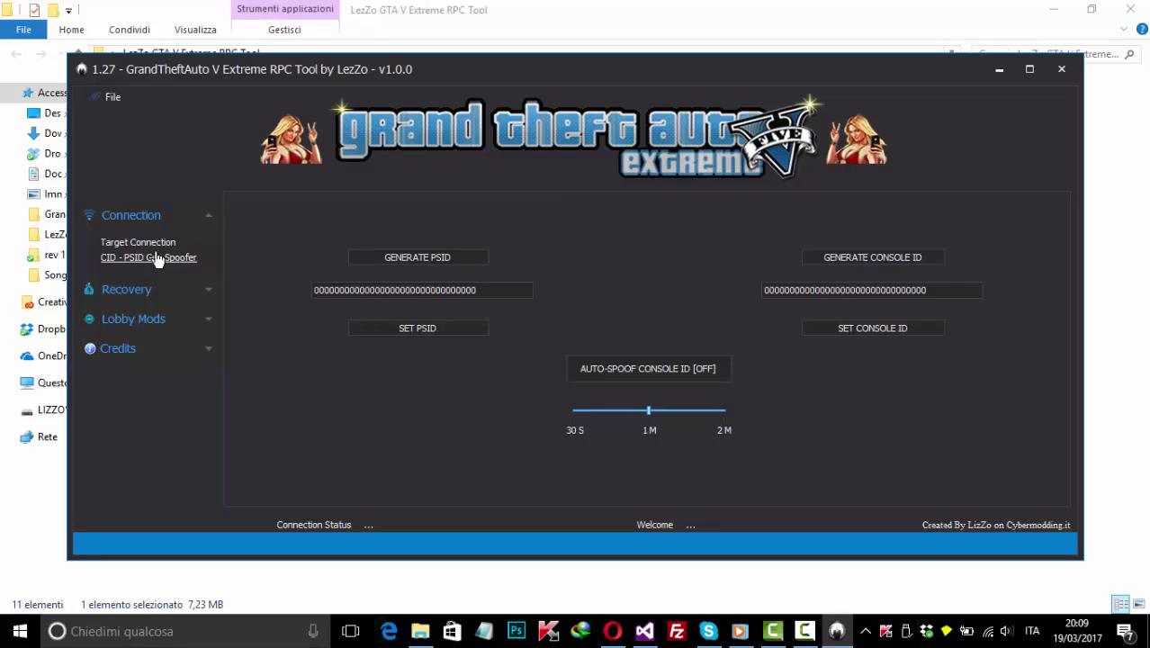
pyautogui.click(162, 247)
# Examine the Recovery pages, from Classic Stats and Unlock Options through to Times - Outfits and Garage Editor
pyautogui.click(207, 291)
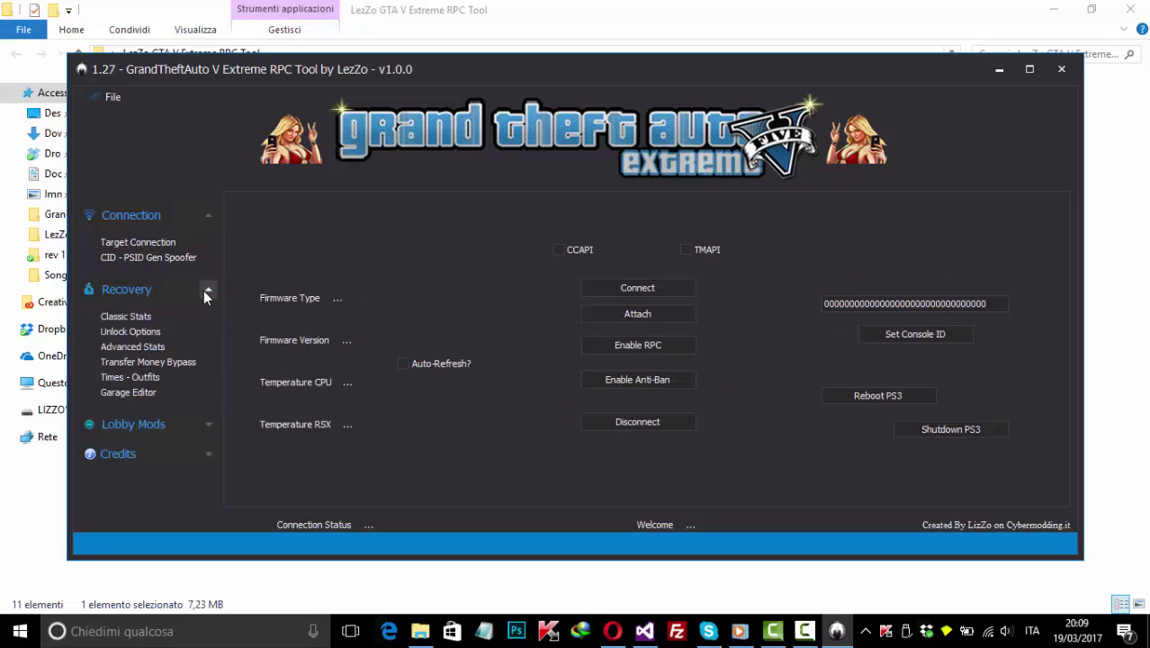
pyautogui.click(142, 319)
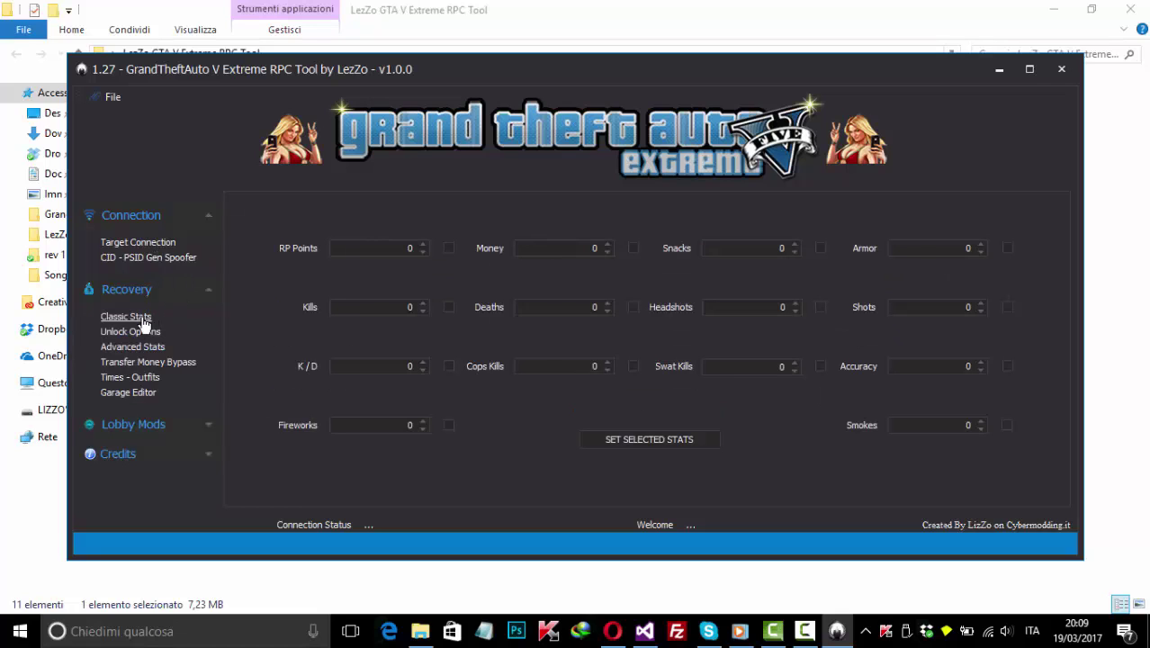
pyautogui.click(142, 333)
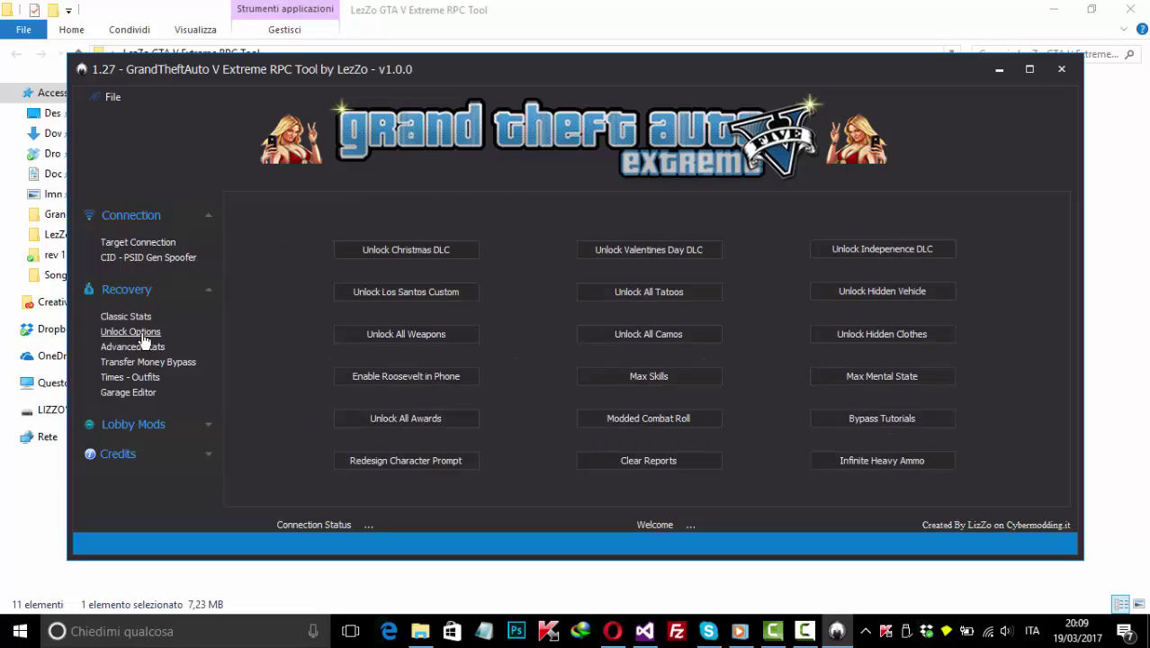
pyautogui.click(147, 350)
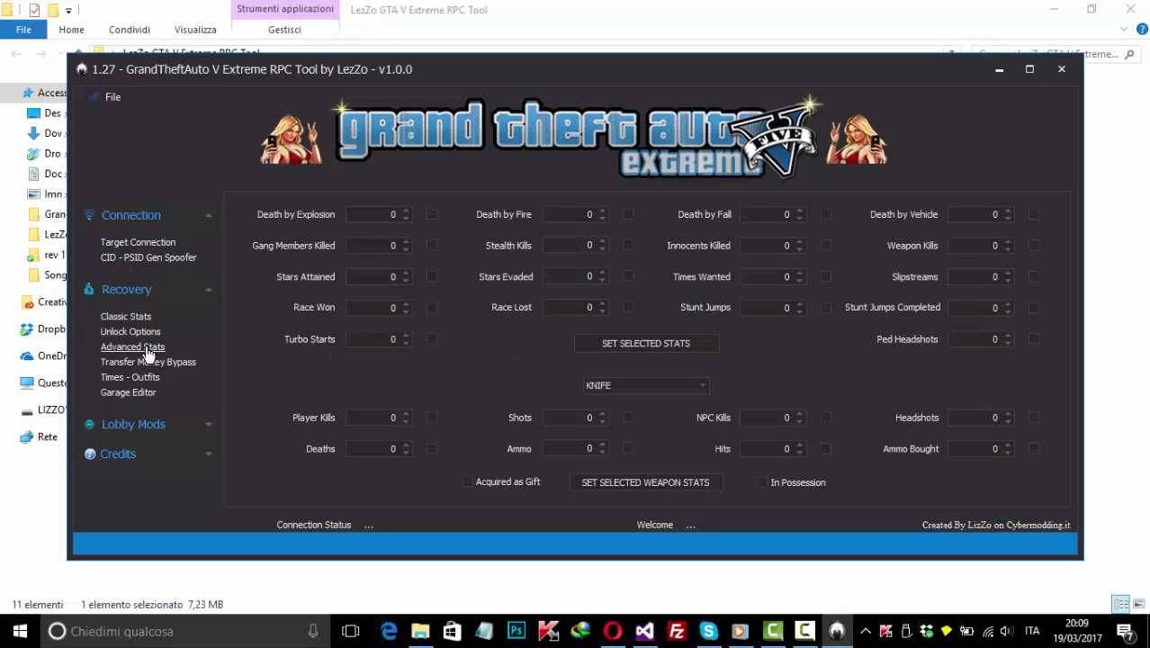
pyautogui.click(151, 364)
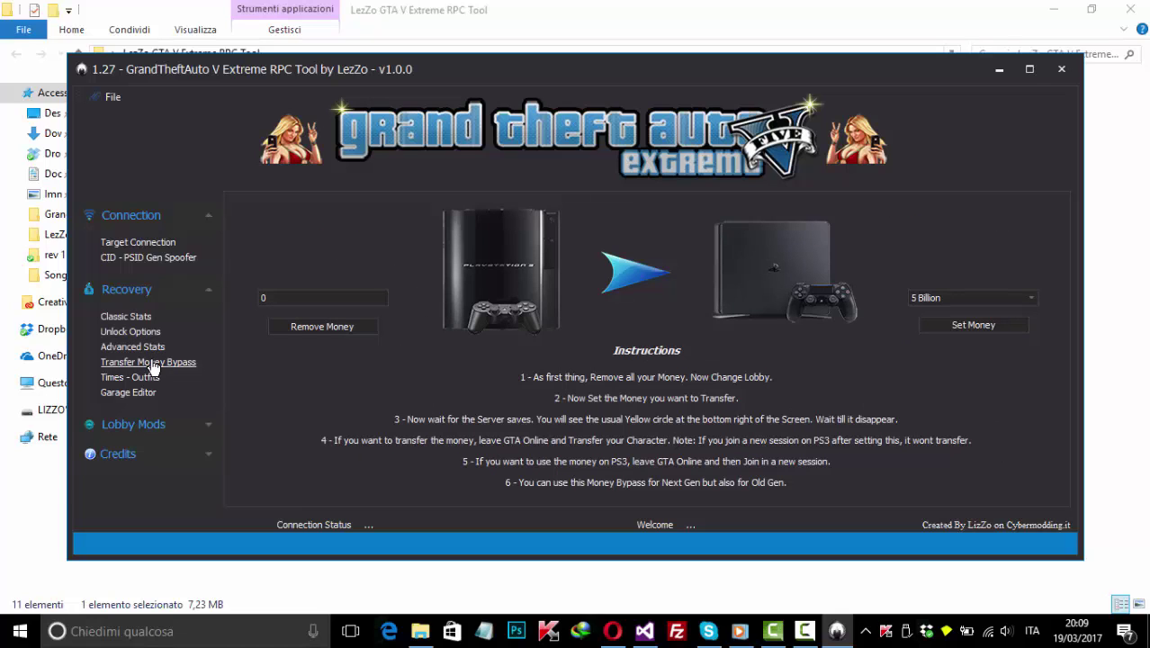
pyautogui.click(146, 380)
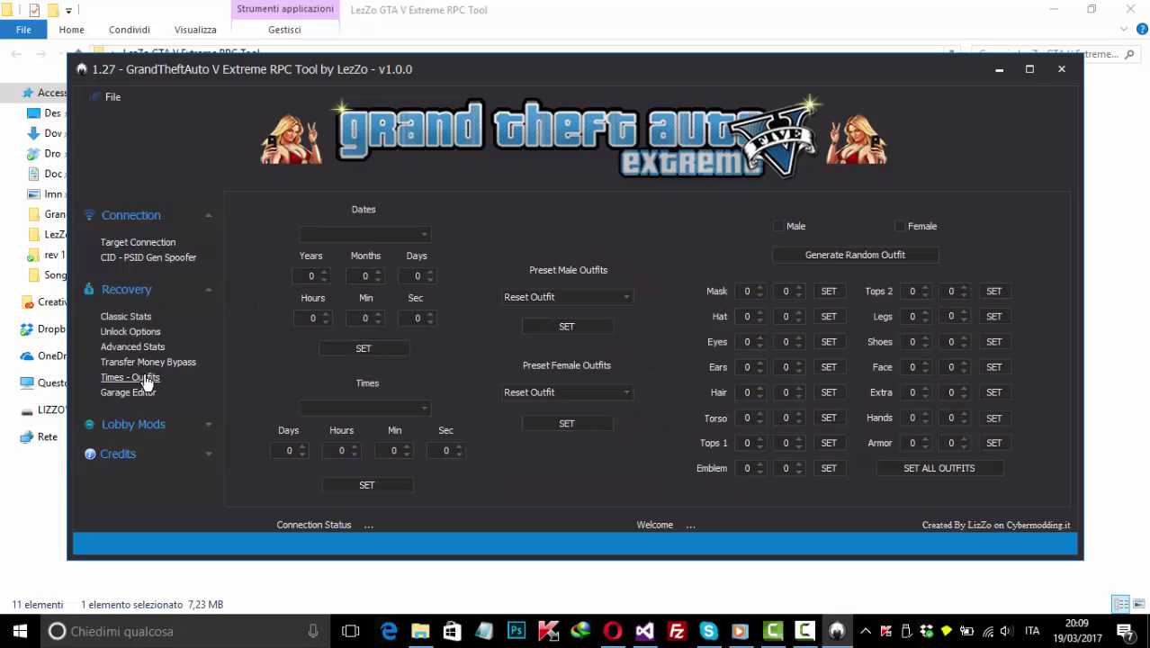
pyautogui.click(138, 395)
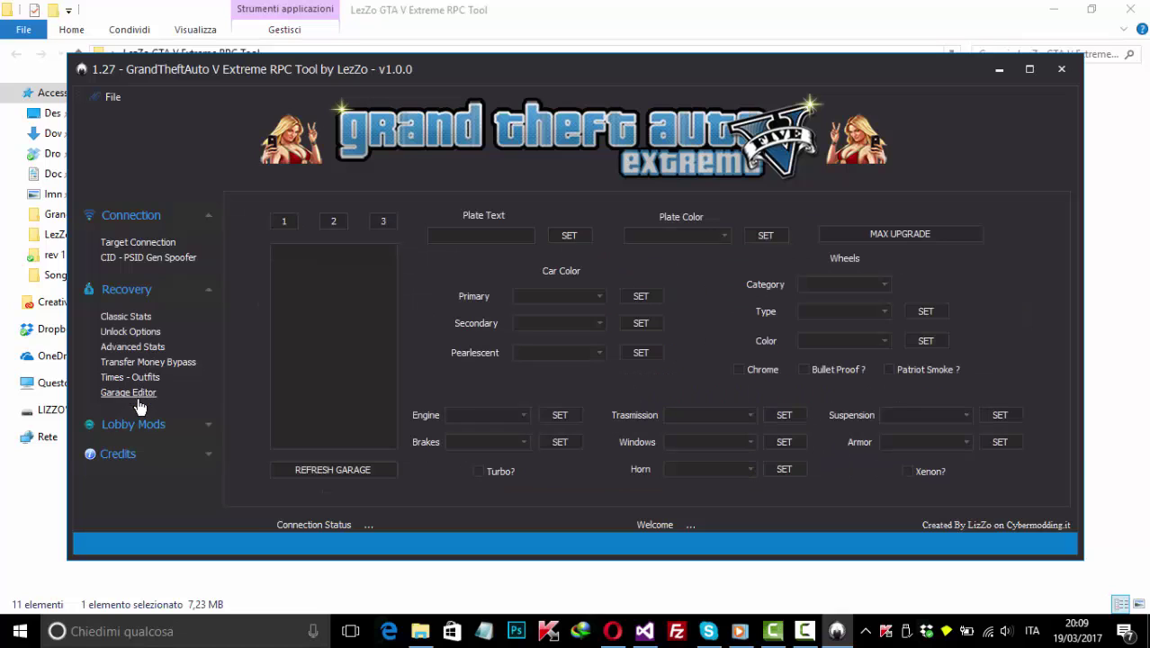
pyautogui.click(208, 295)
# Examine the Lobby Mods pages, from Self Mods 1 through to Extras, and the Credits & Contacts page
pyautogui.click(207, 317)
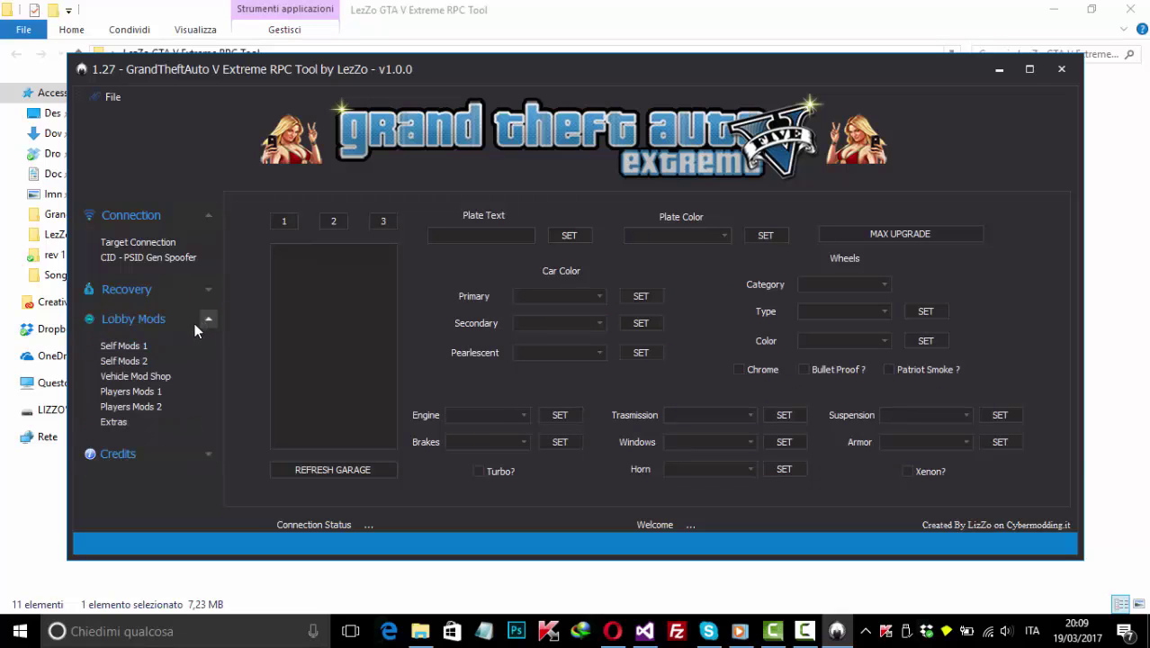
pyautogui.click(133, 347)
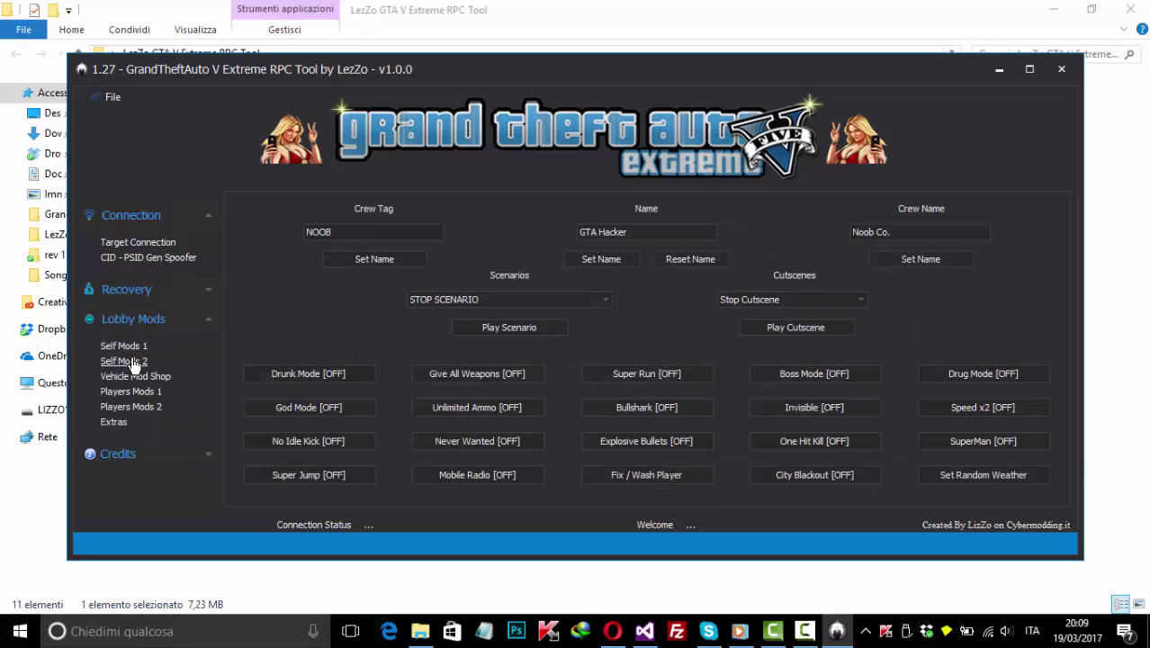
pyautogui.click(133, 361)
pyautogui.click(140, 376)
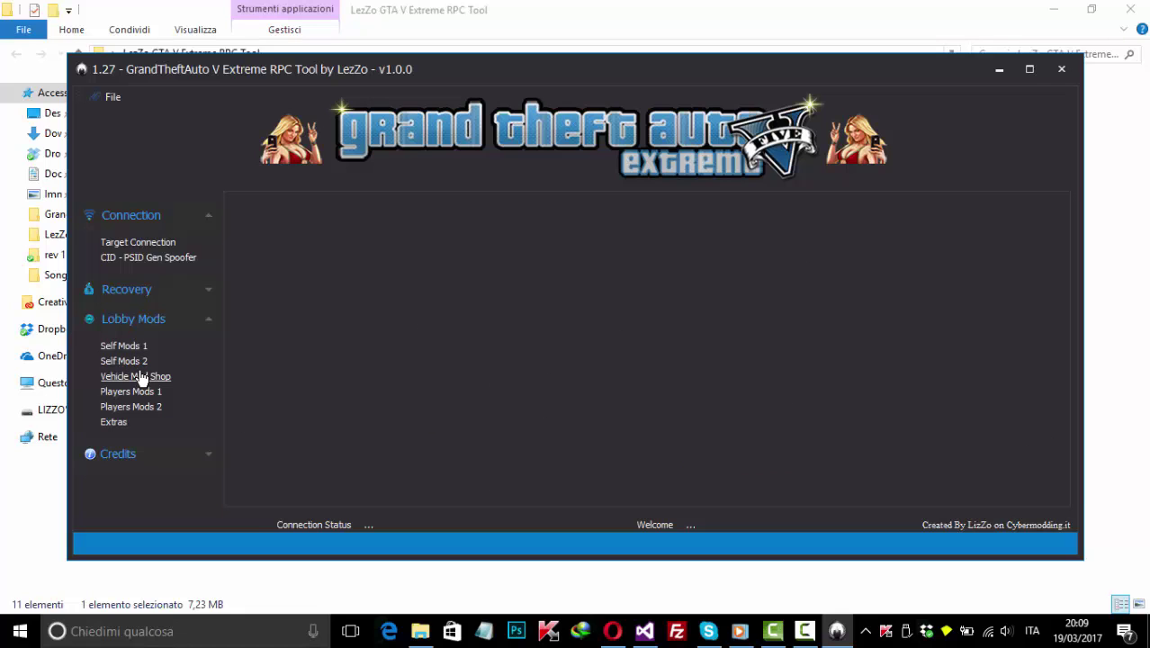
pyautogui.click(144, 391)
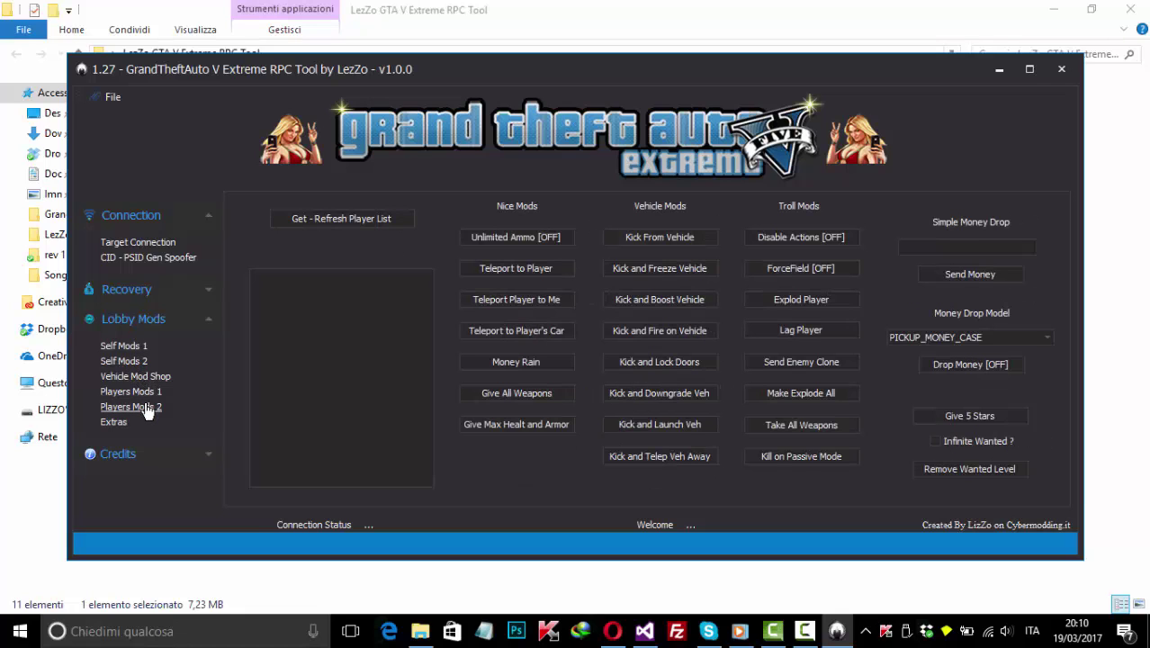
pyautogui.click(146, 410)
pyautogui.click(126, 422)
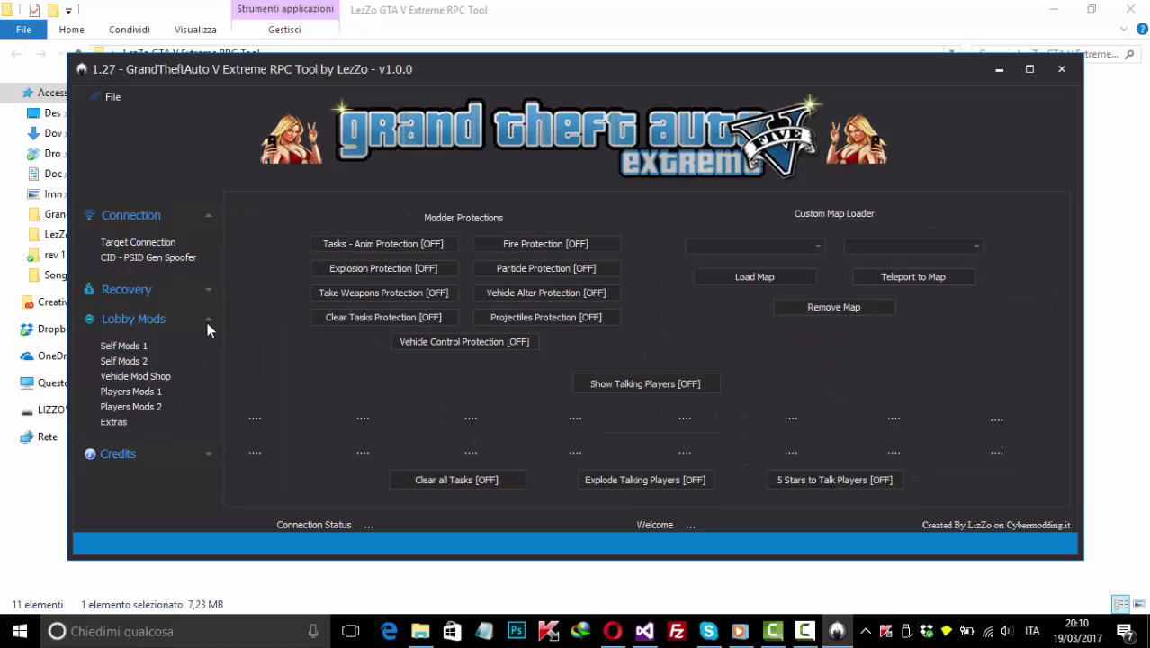
pyautogui.click(208, 321)
pyautogui.click(208, 349)
pyautogui.click(135, 376)
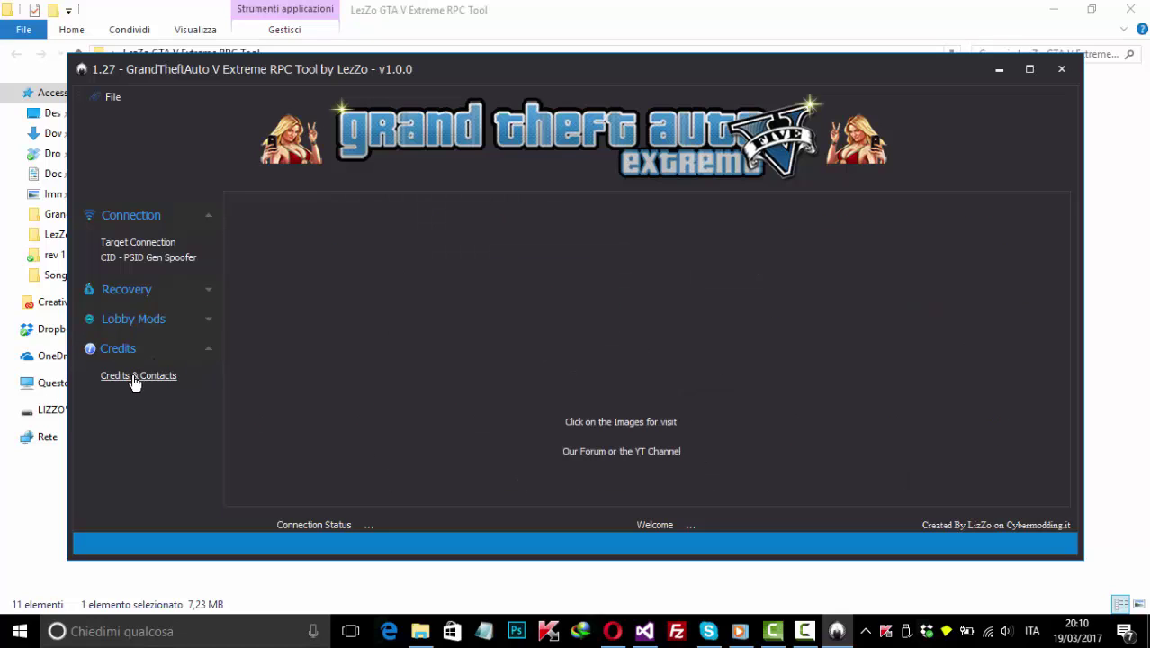
pyautogui.click(208, 353)
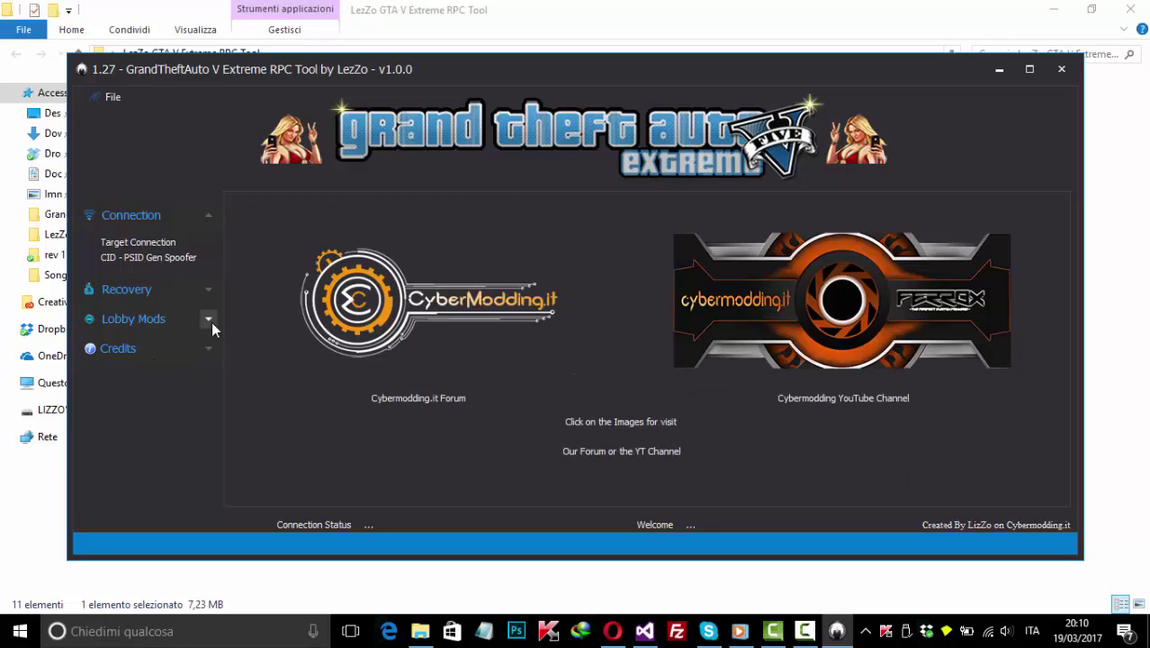
# Connect to the FAT PS3 console at 192.168.1.73 through CCAPI from the Target Connection page
pyautogui.click(169, 245)
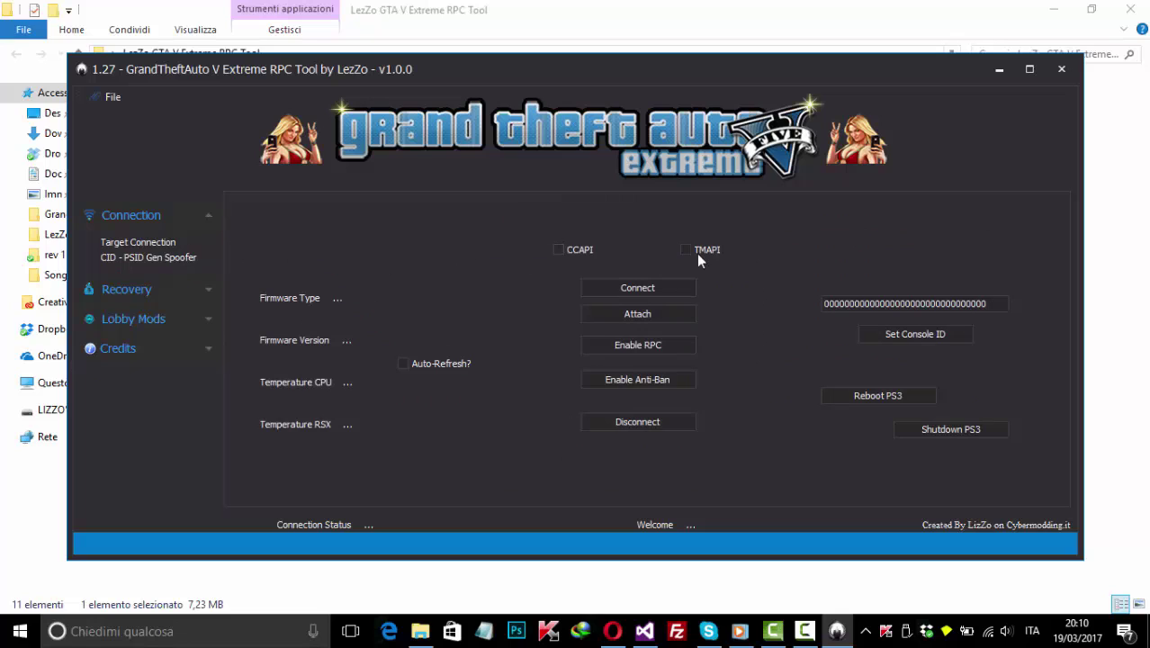
pyautogui.click(635, 287)
pyautogui.click(569, 217)
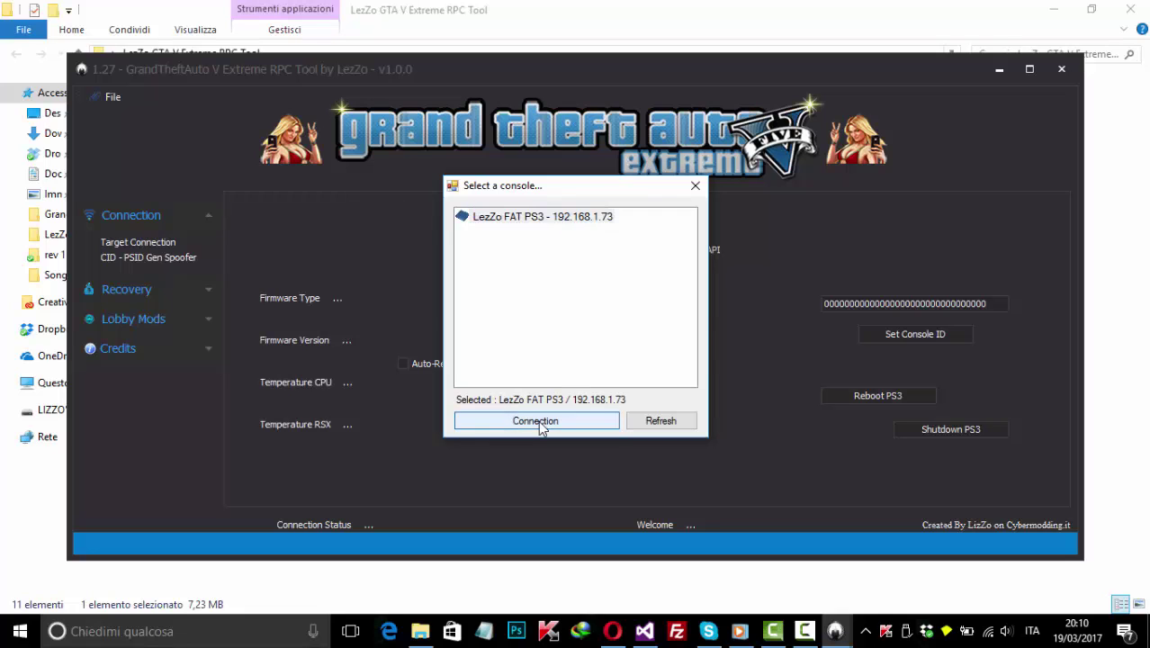
pyautogui.click(538, 421)
pyautogui.click(573, 337)
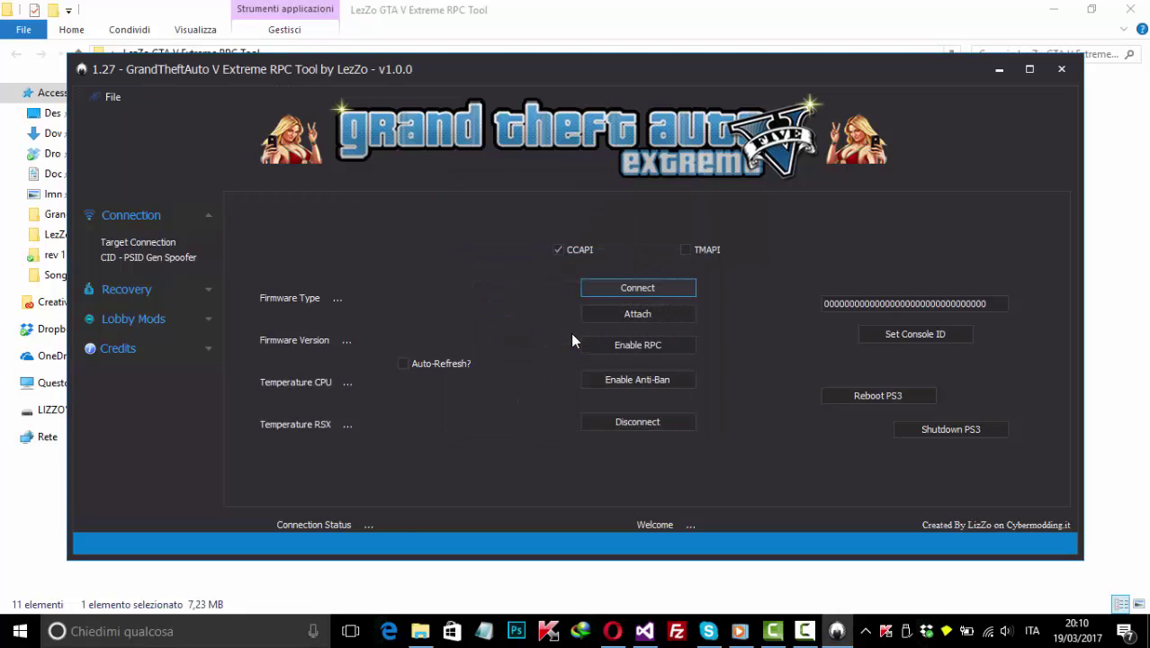
# Attach the tool to the game process and enable RPC
pyautogui.click(650, 314)
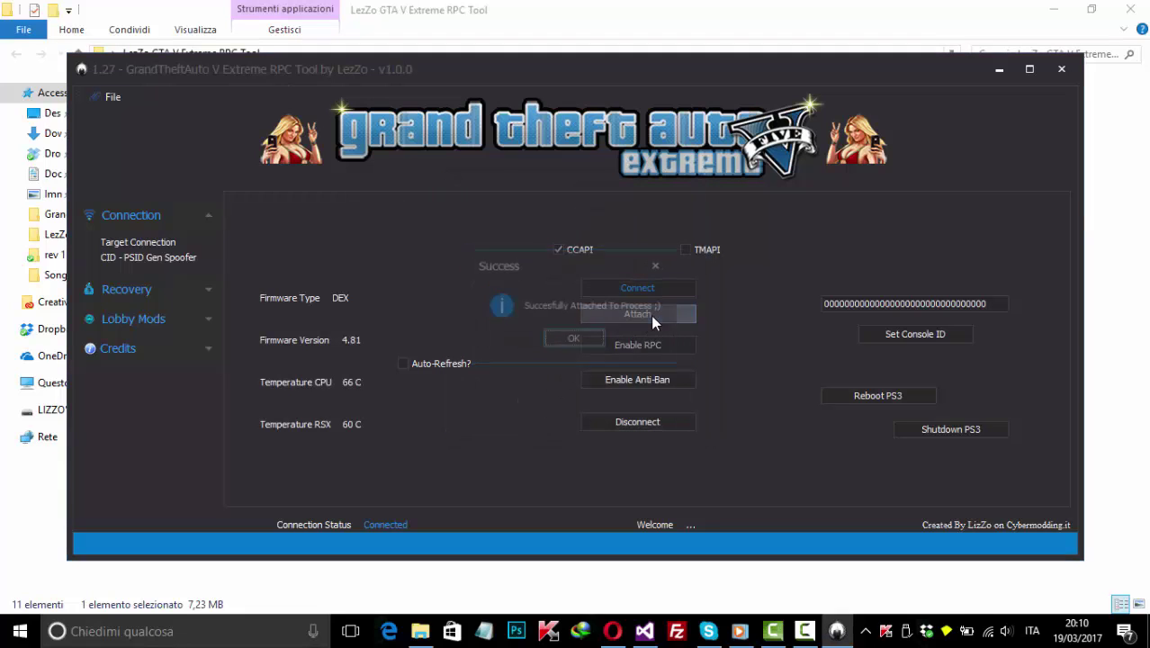
pyautogui.click(568, 337)
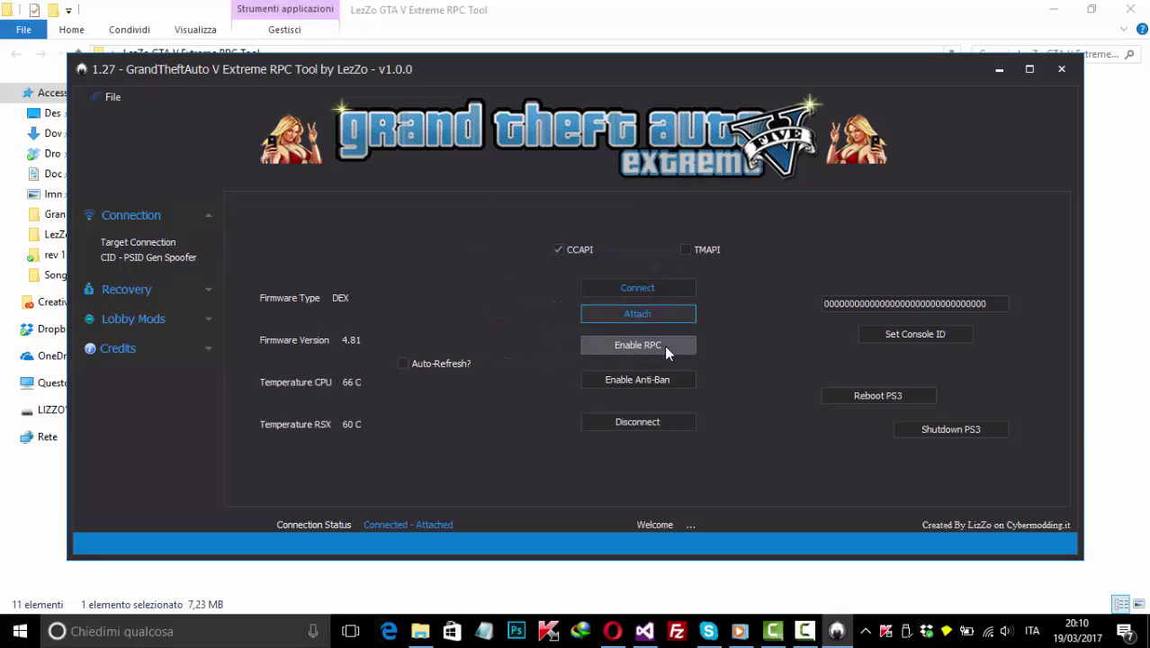
pyautogui.click(641, 344)
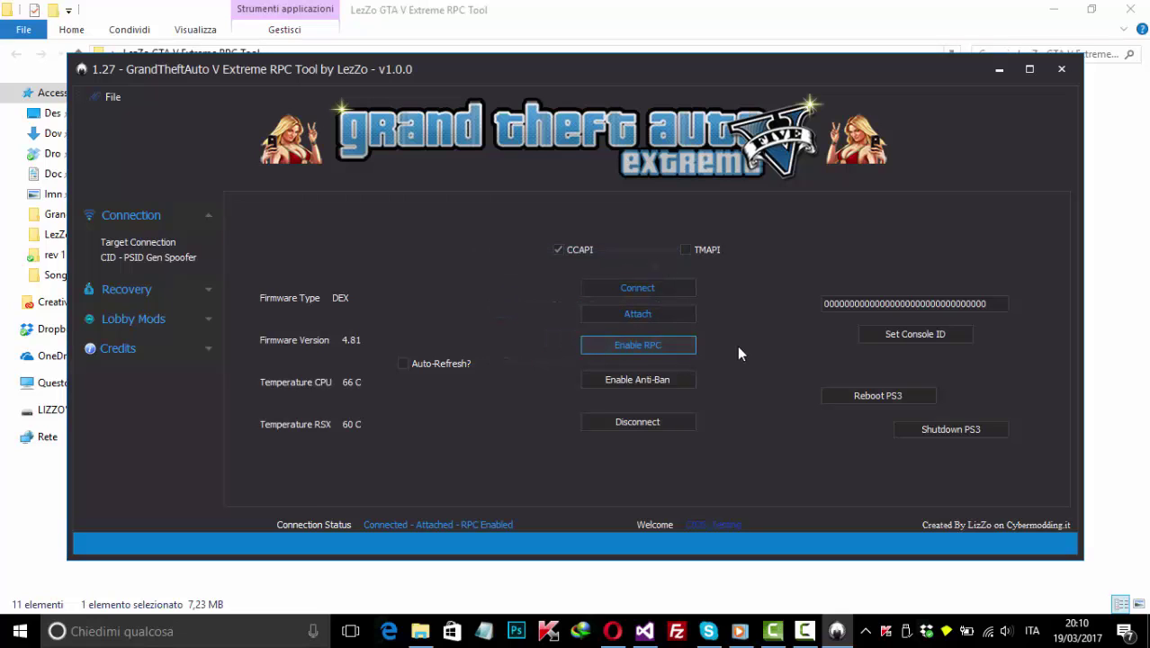
# Set the Money value in Classic Stats to 2500 and apply that selected stat
pyautogui.click(208, 290)
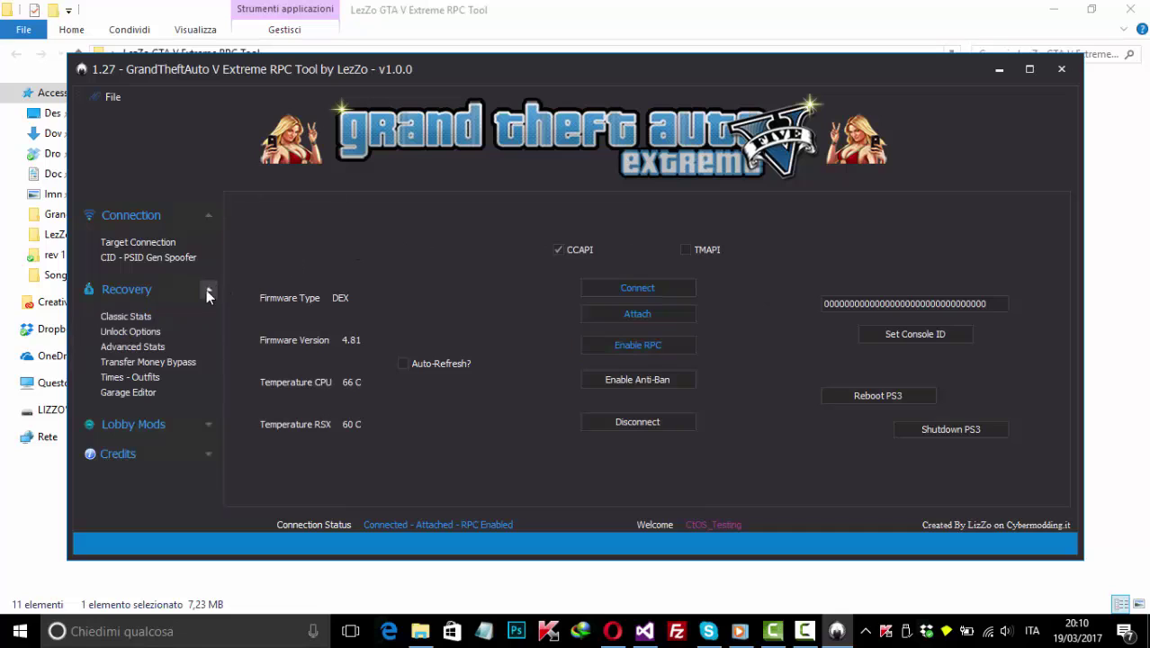
pyautogui.click(126, 317)
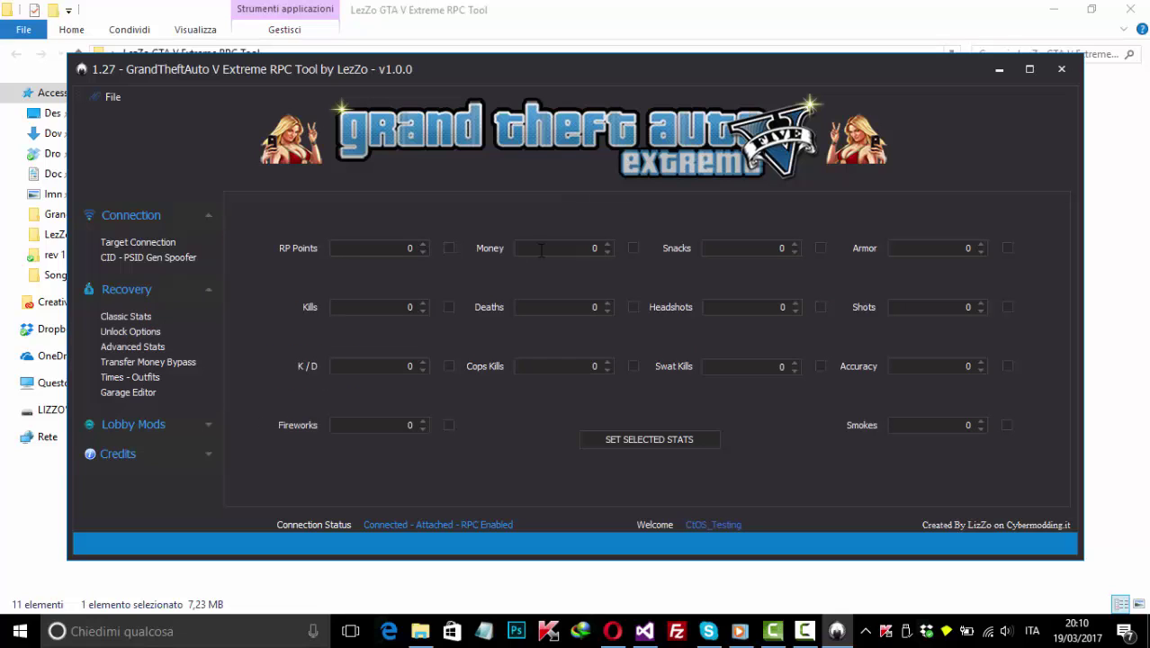
pyautogui.doubleClick(599, 248)
pyautogui.write('25')
pyautogui.click(634, 249)
pyautogui.click(661, 442)
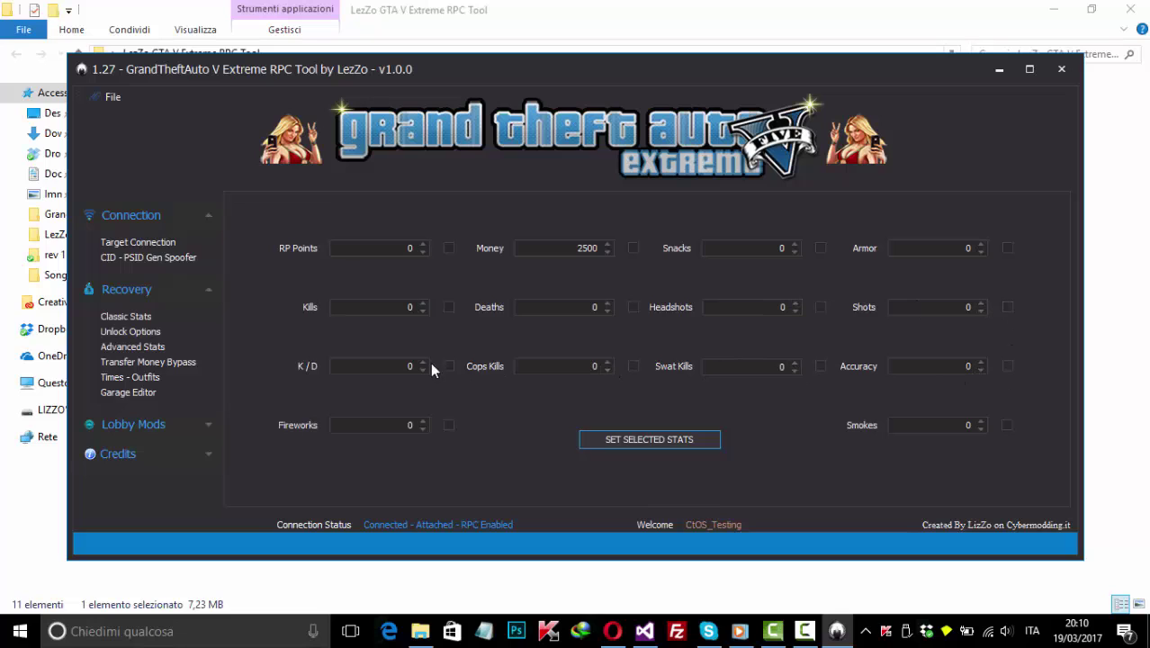
# Enter 13.500 for RP Points and mark that stat as selected, then show the Unlock Options page
pyautogui.doubleClick(402, 248)
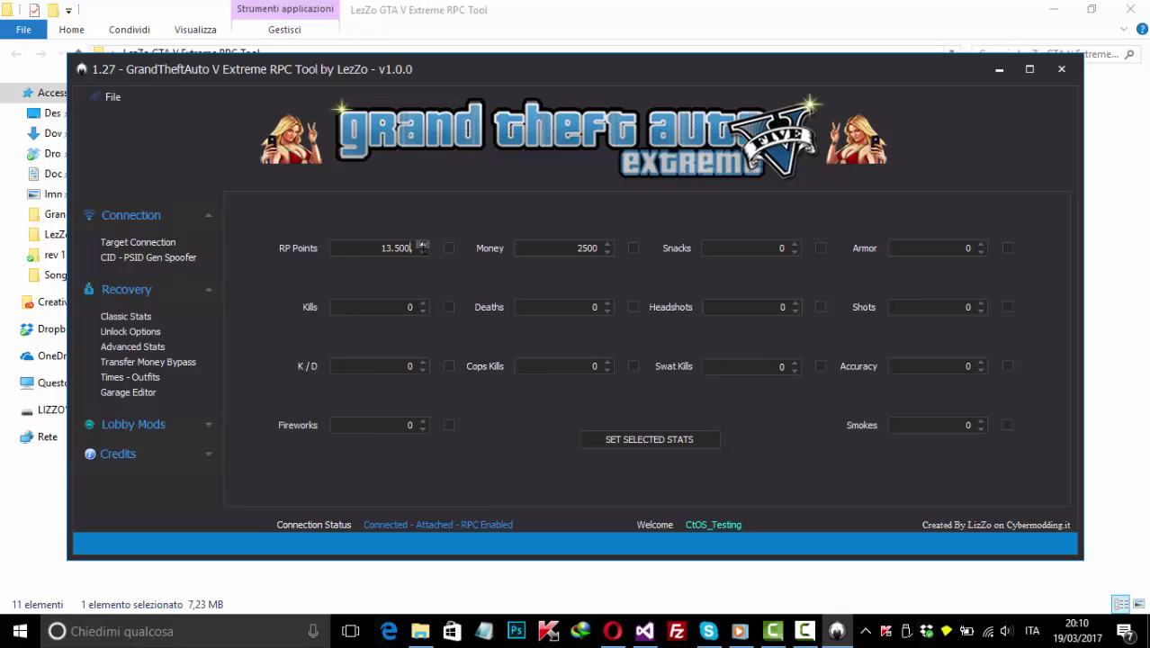
pyautogui.click(450, 250)
pyautogui.click(162, 330)
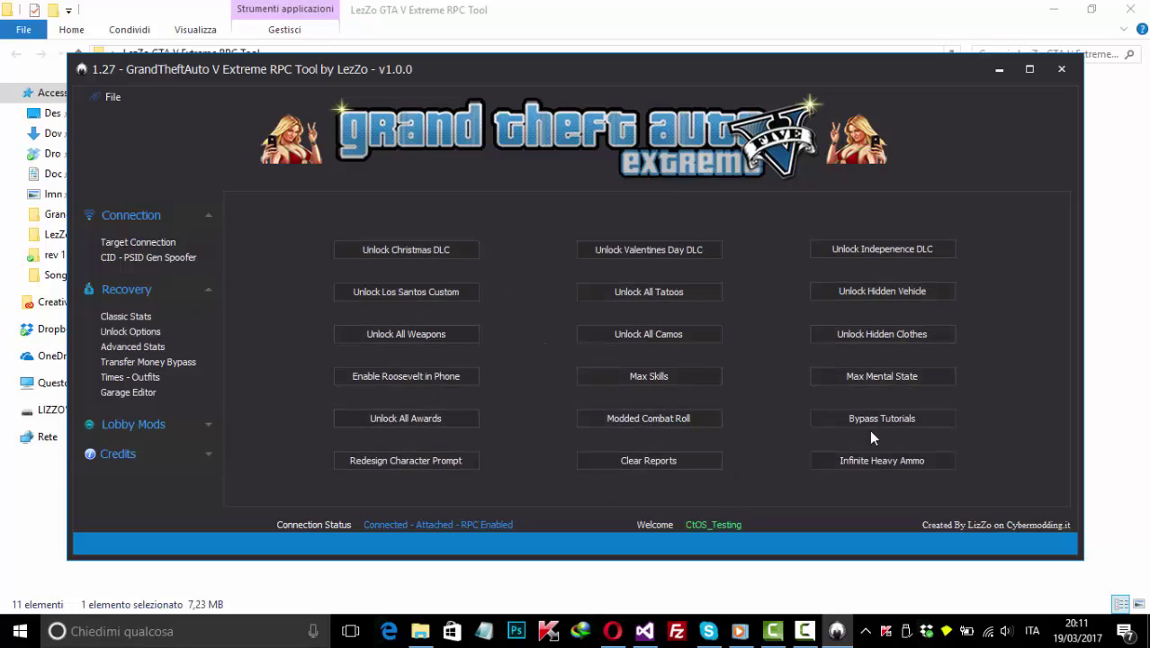
# Set Death by Explosion to 55 in Advanced Stats and mark it as selected
pyautogui.click(135, 346)
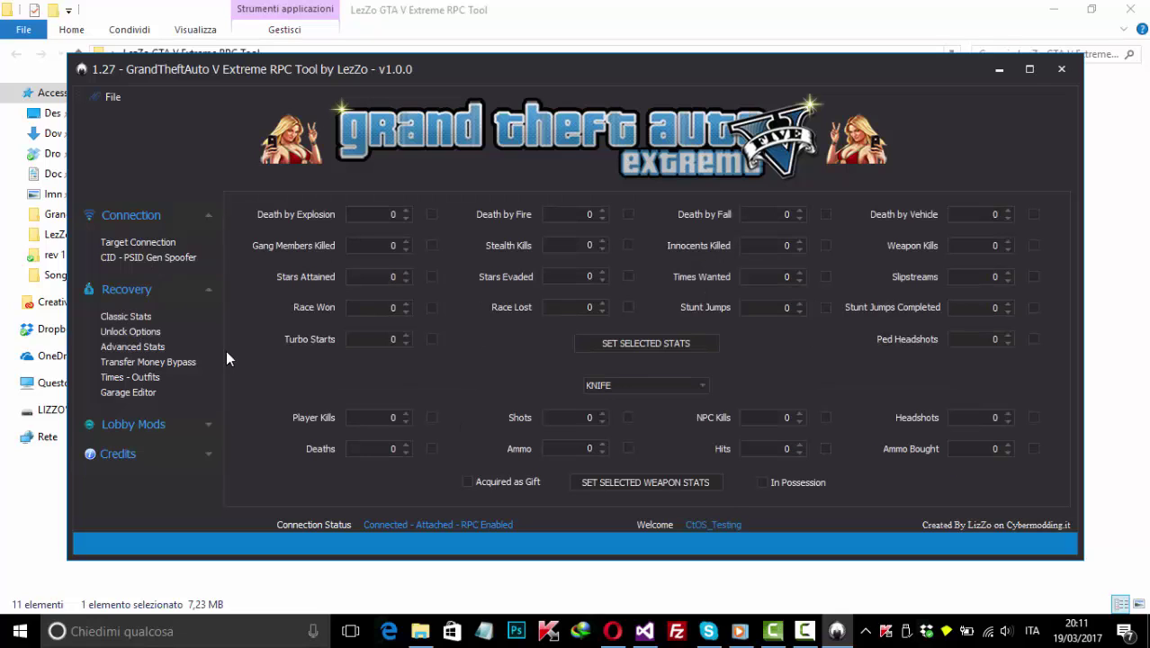
pyautogui.doubleClick(406, 213)
pyautogui.write('55')
pyautogui.click(430, 214)
# Browse the weapon list in Advanced Stats and choose SNSPISTOL as the weapon to edit
pyautogui.scroll(-3, 657, 385)
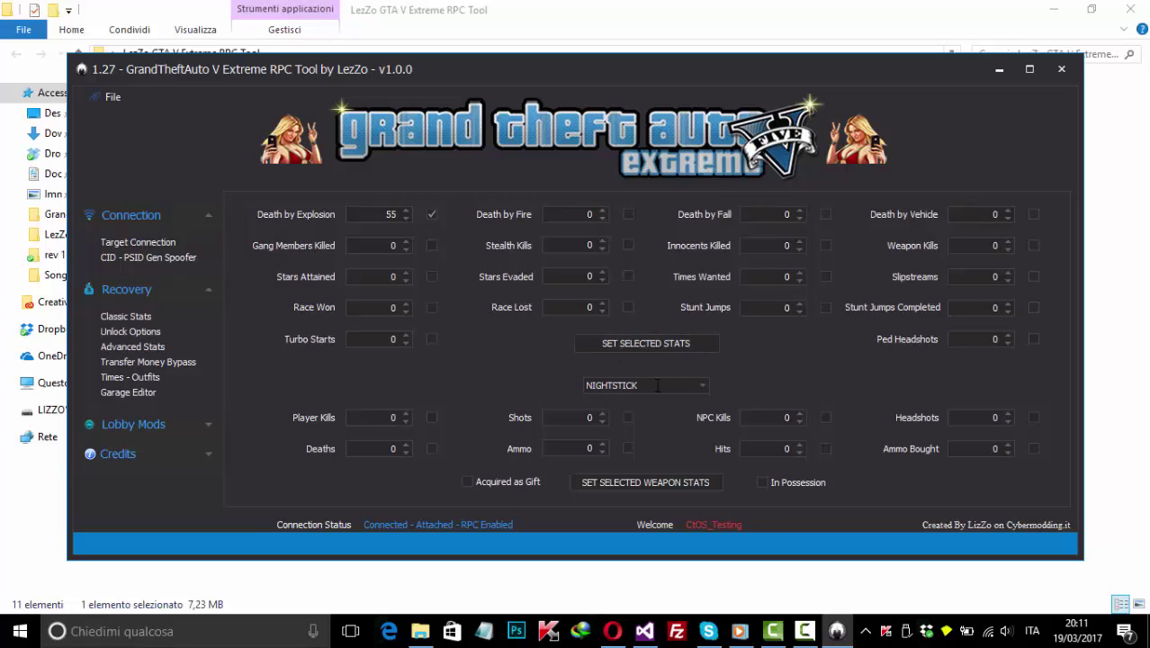
pyautogui.click(703, 386)
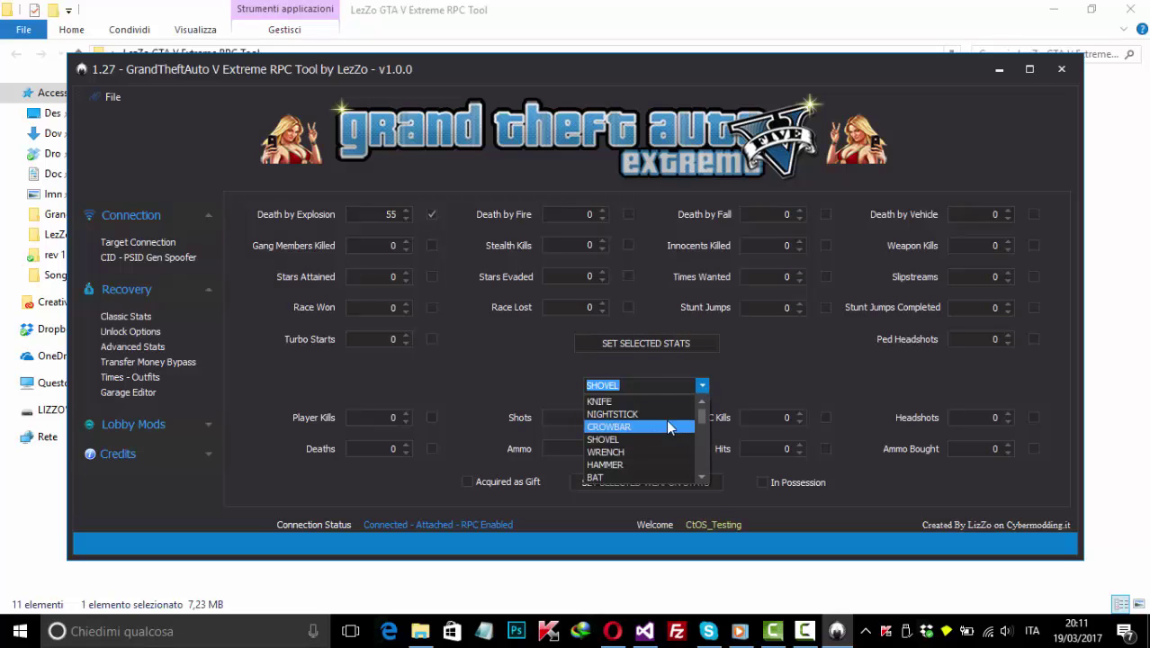
pyautogui.scroll(-8, 664, 421)
pyautogui.scroll(-6, 656, 434)
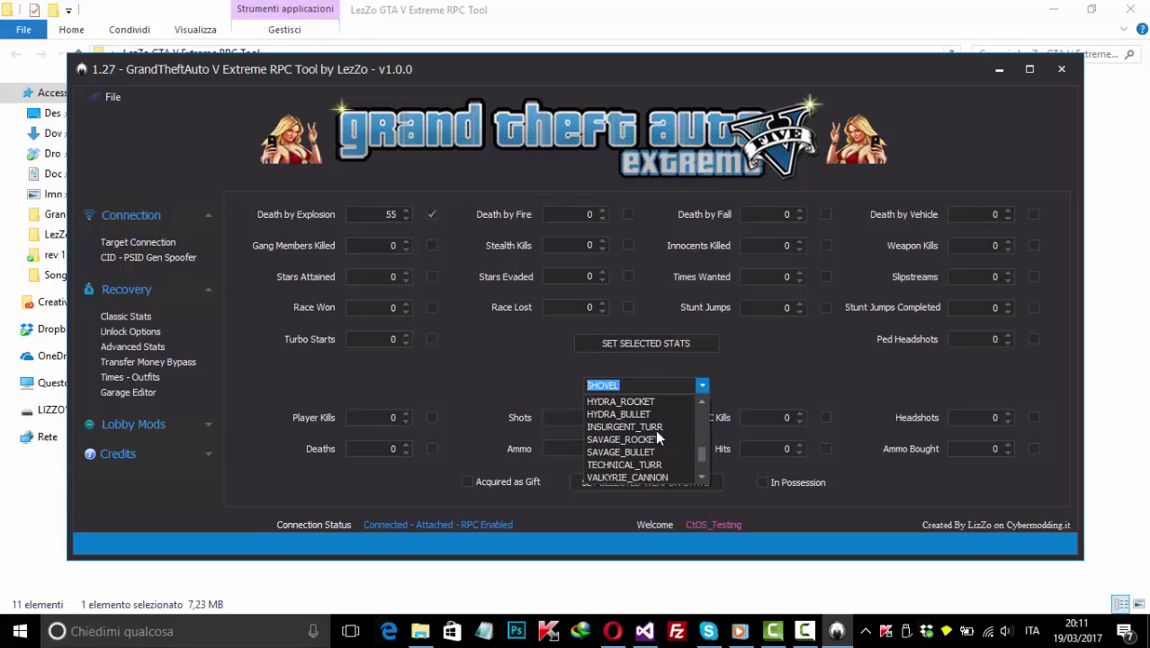
pyautogui.scroll(5, 633, 428)
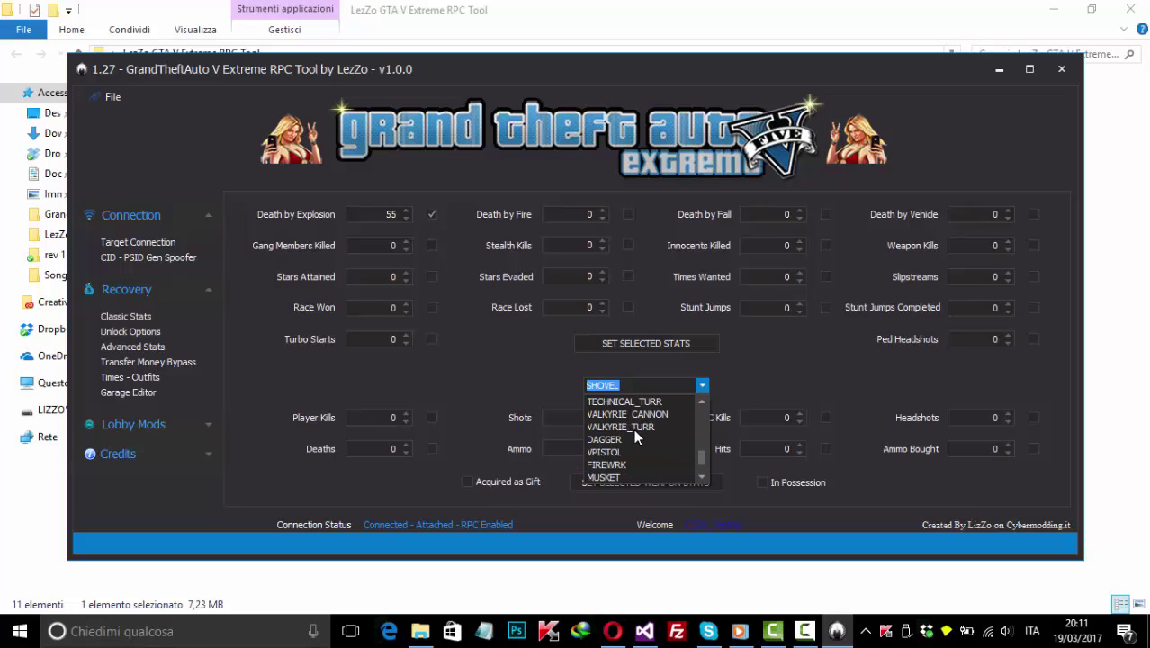
pyautogui.scroll(3, 630, 415)
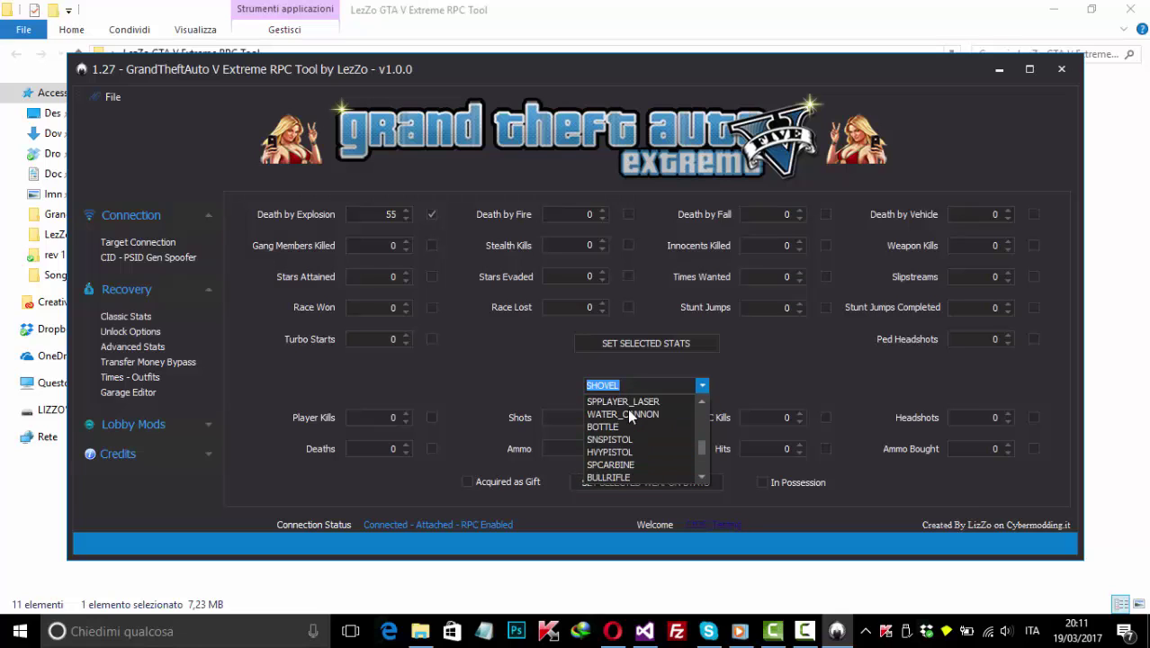
pyautogui.click(638, 433)
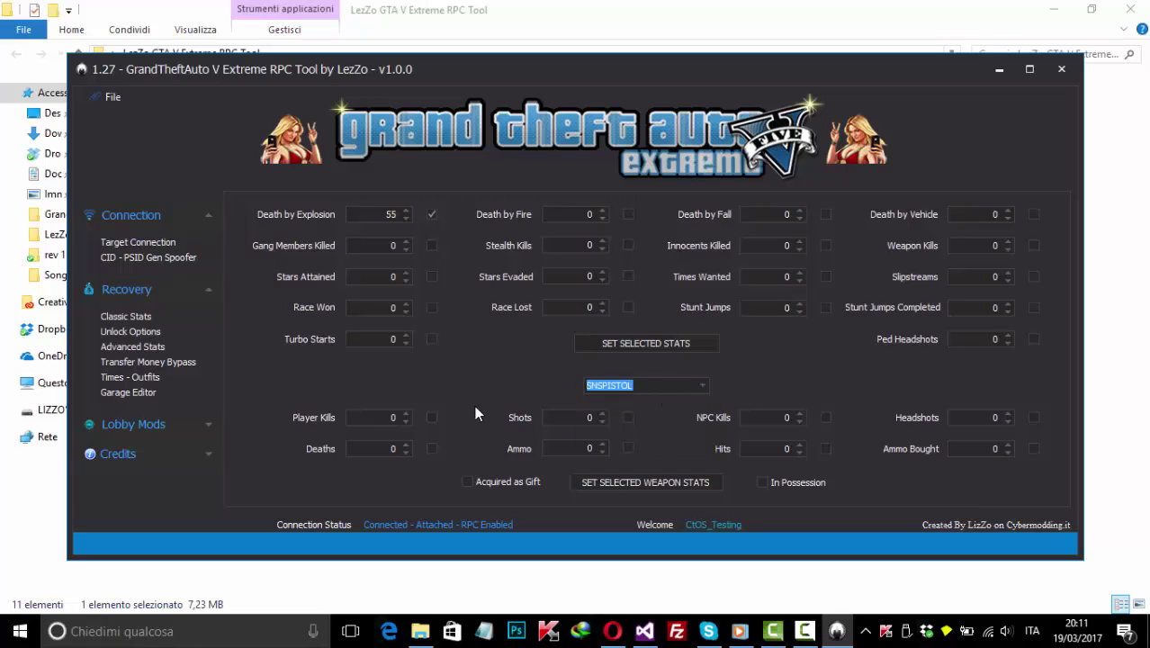
# Set the SNSPISTOL weapon's Player Kills to 27
pyautogui.click(396, 417)
pyautogui.write('29')
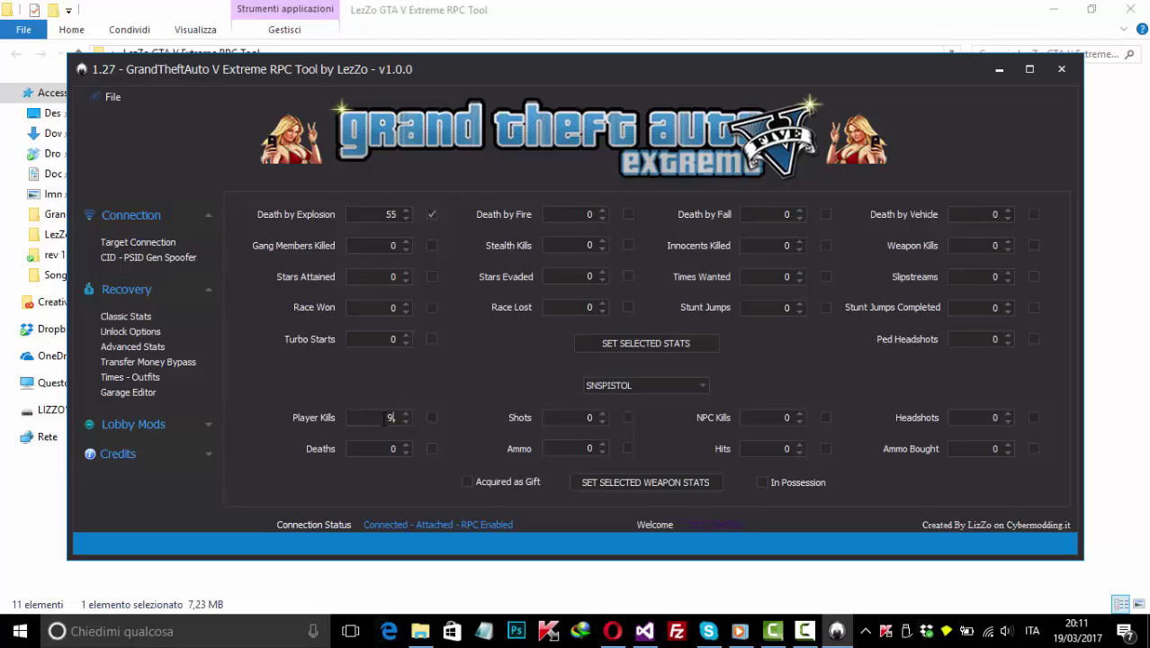
pyautogui.press('BackSpace')
pyautogui.write('7')
# Enter a trial value for the SNSPISTOL's Shots, reset it to 0, and mark Player Kills as selected
pyautogui.click(586, 417)
pyautogui.write('456456456')
pyautogui.press('BackSpace')
pyautogui.press('BackSpace')
pyautogui.press('BackSpace')
pyautogui.press('BackSpace')
pyautogui.press('BackSpace')
pyautogui.press('BackSpace')
pyautogui.press('BackSpace')
pyautogui.press('BackSpace')
pyautogui.press('BackSpace')
pyautogui.write('0')
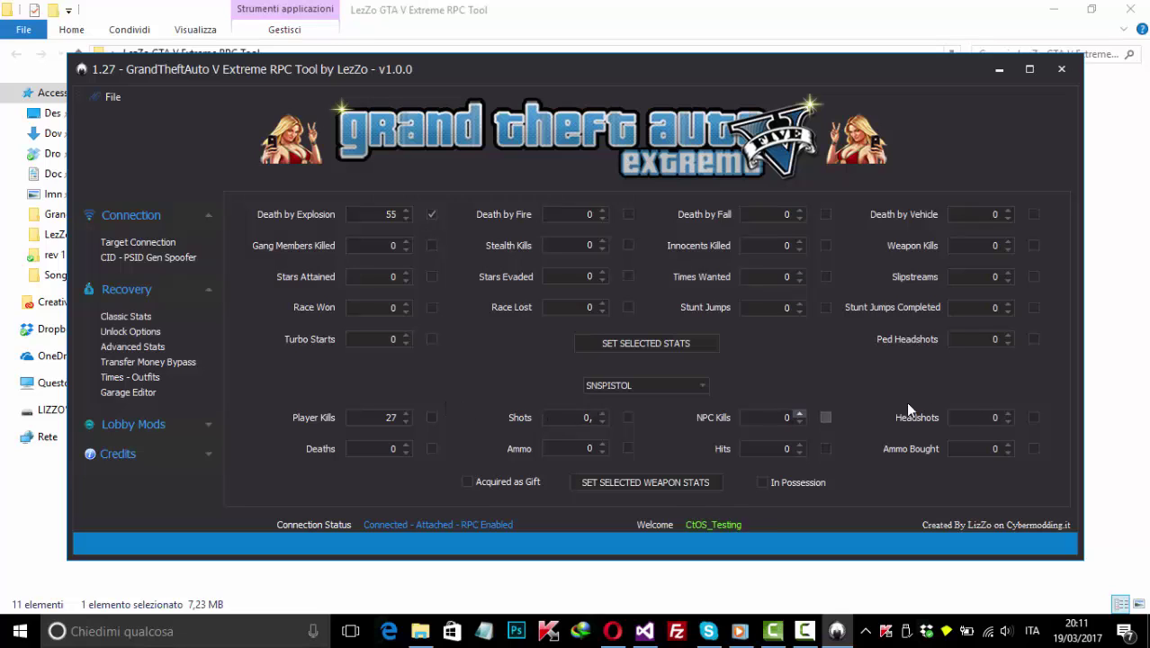
pyautogui.click(431, 412)
# Show the Transfer Money Bypass page and browse its money amounts, leaving 5 Billion chosen
pyautogui.click(148, 363)
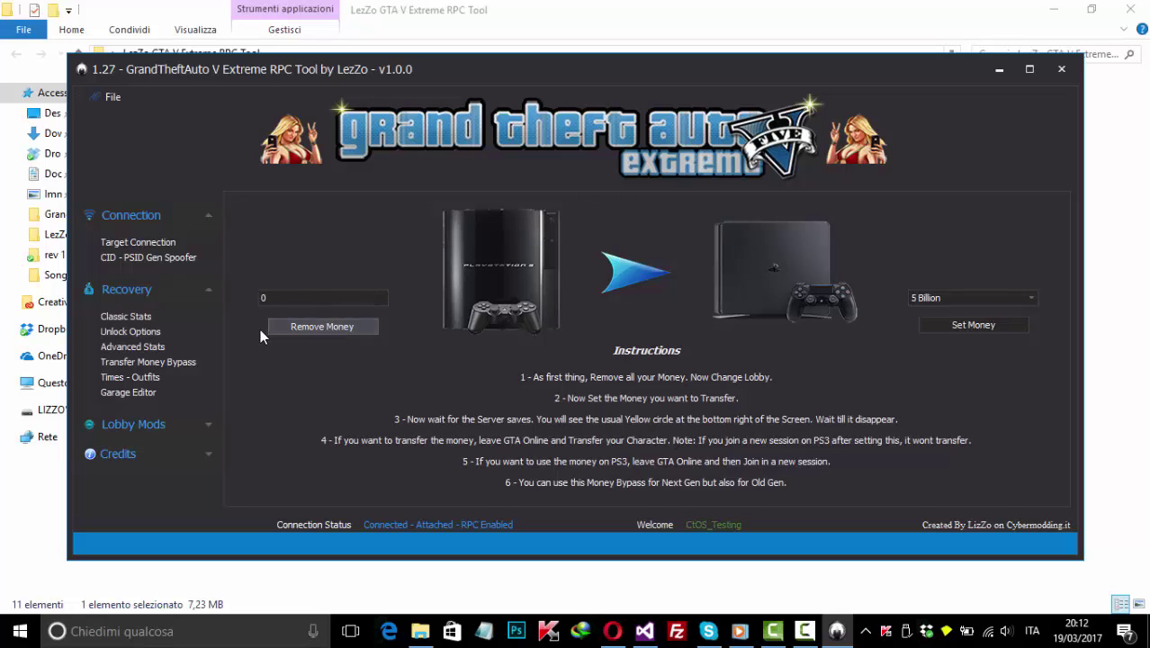
pyautogui.click(1031, 297)
pyautogui.scroll(-6, 997, 354)
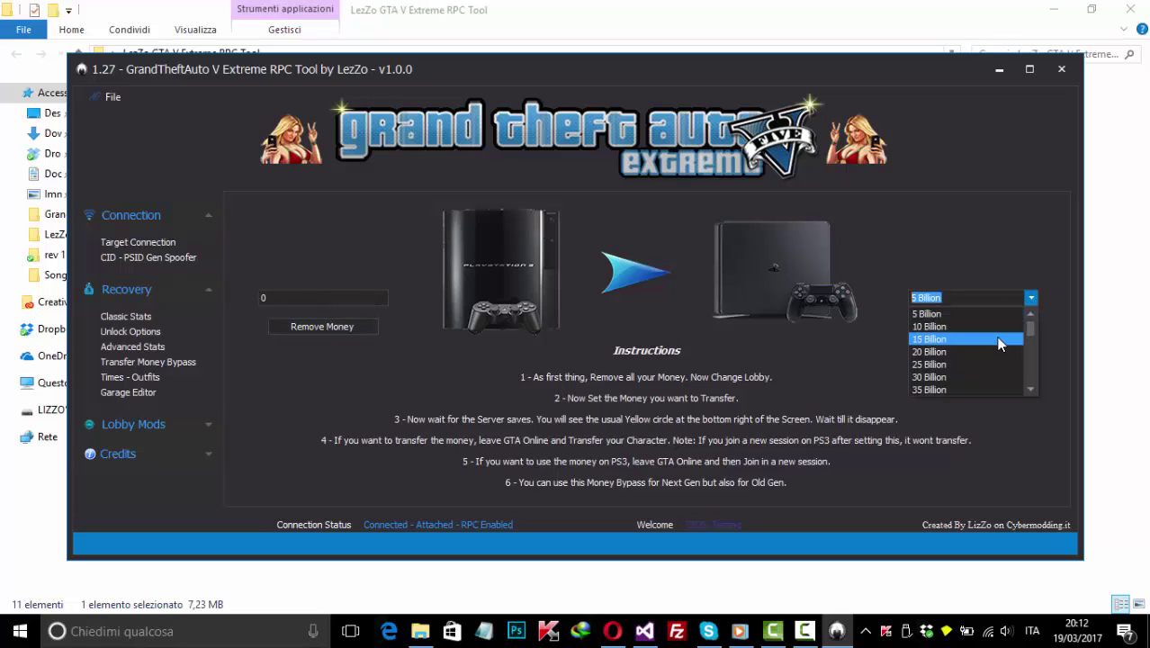
pyautogui.scroll(-3, 997, 354)
pyautogui.moveTo(1030, 351)
pyautogui.mouseDown()
pyautogui.moveTo(1034, 391)
pyautogui.moveTo(1030, 333)
pyautogui.mouseUp()
pyautogui.click(1030, 298)
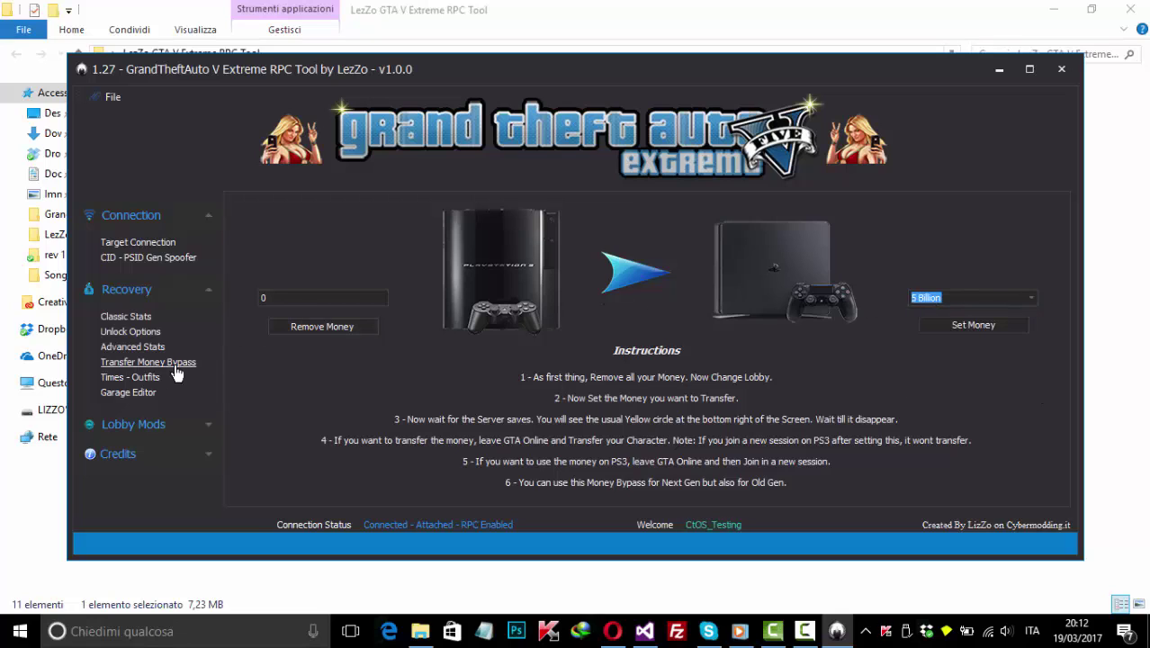
# Show the Times - Outfits page, browse the date stats and choose CHAR_DATE_RANKUP under Dates
pyautogui.click(146, 379)
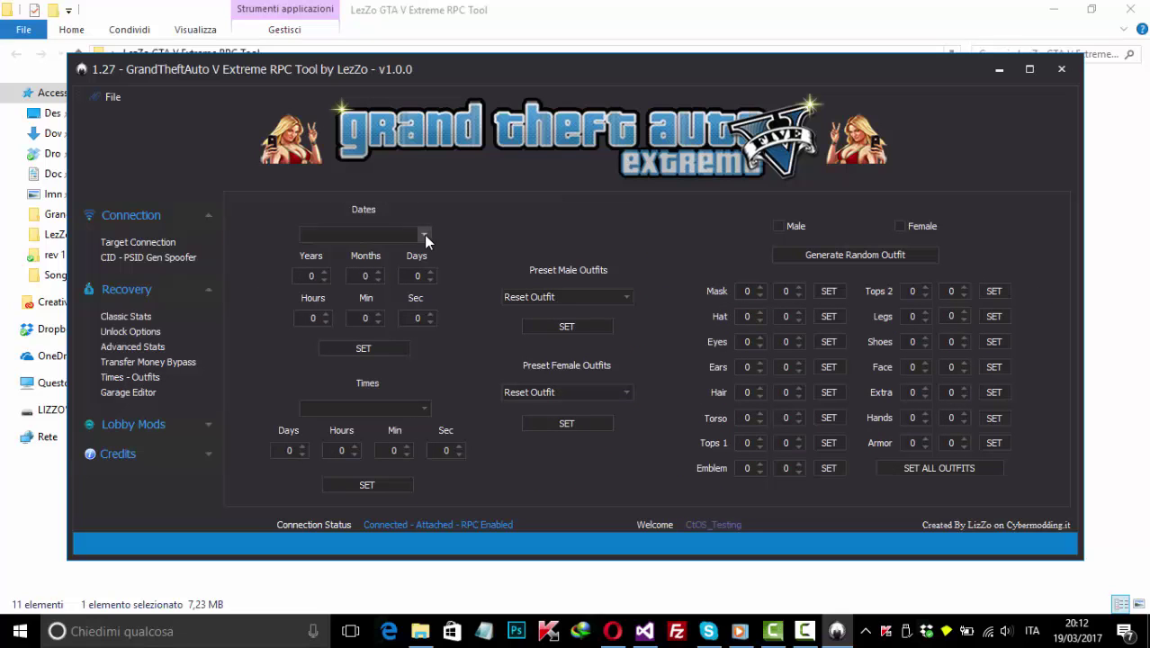
pyautogui.scroll(-4, 410, 237)
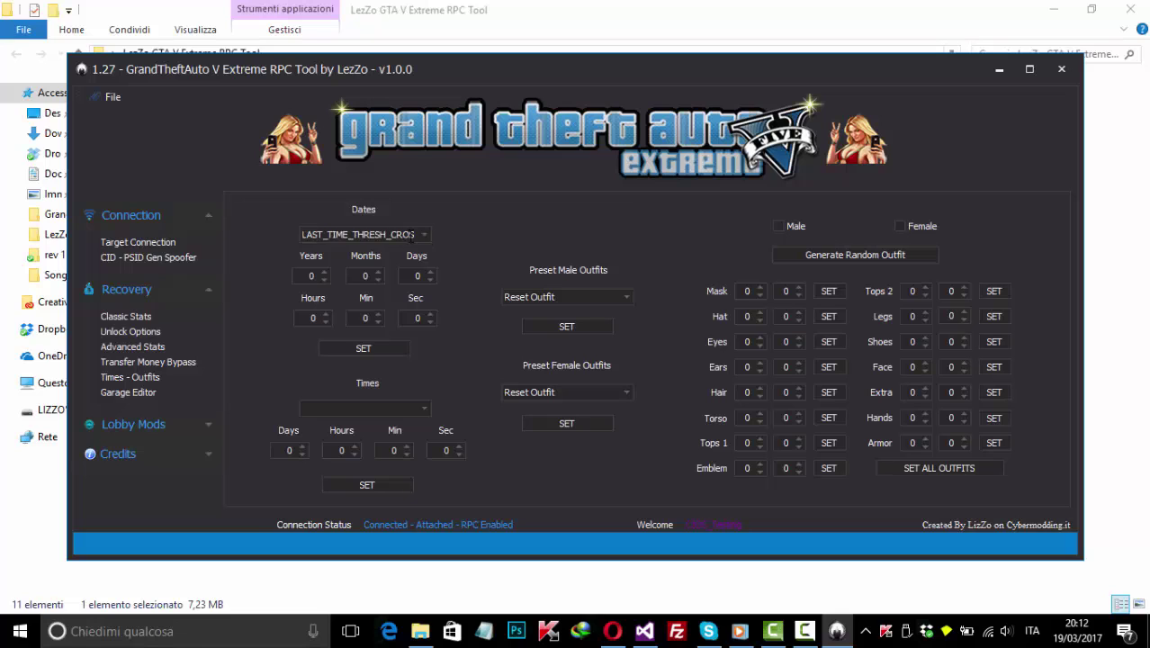
pyautogui.scroll(-2, 410, 235)
pyautogui.click(424, 234)
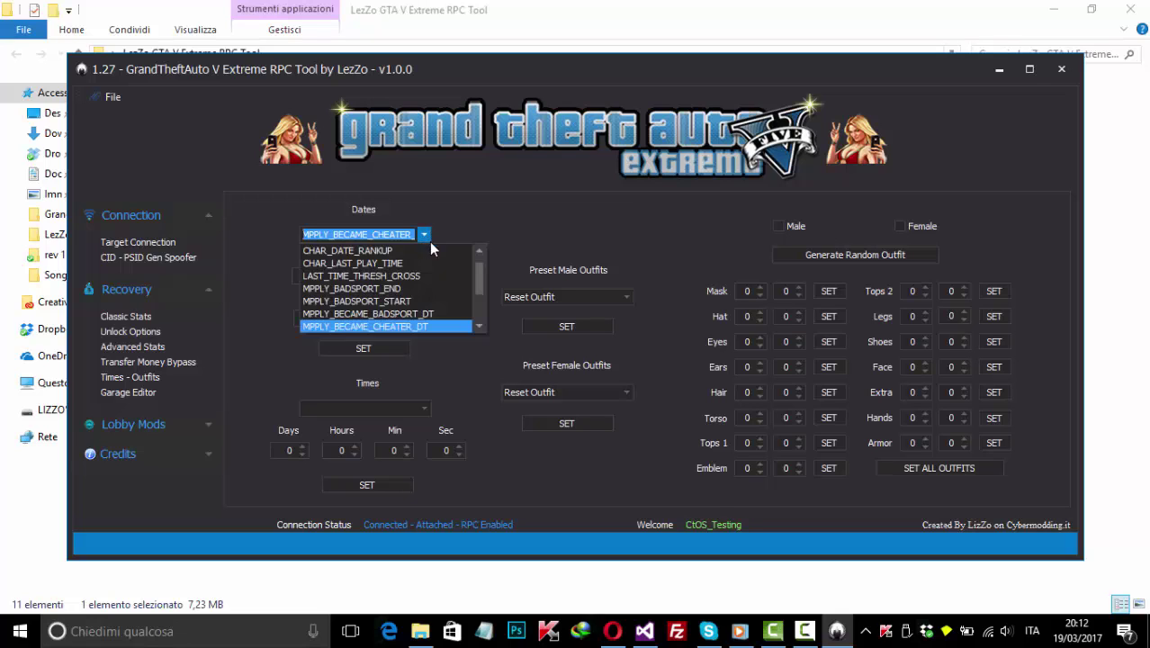
pyautogui.scroll(-2, 450, 305)
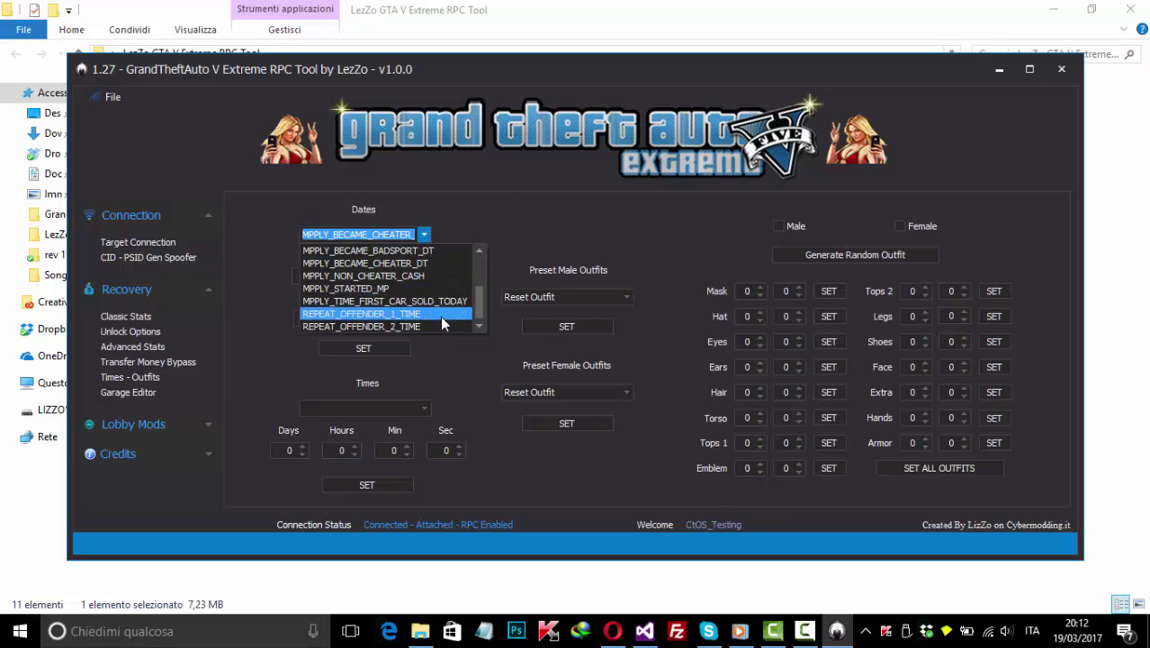
pyautogui.scroll(6, 430, 302)
pyautogui.click(414, 261)
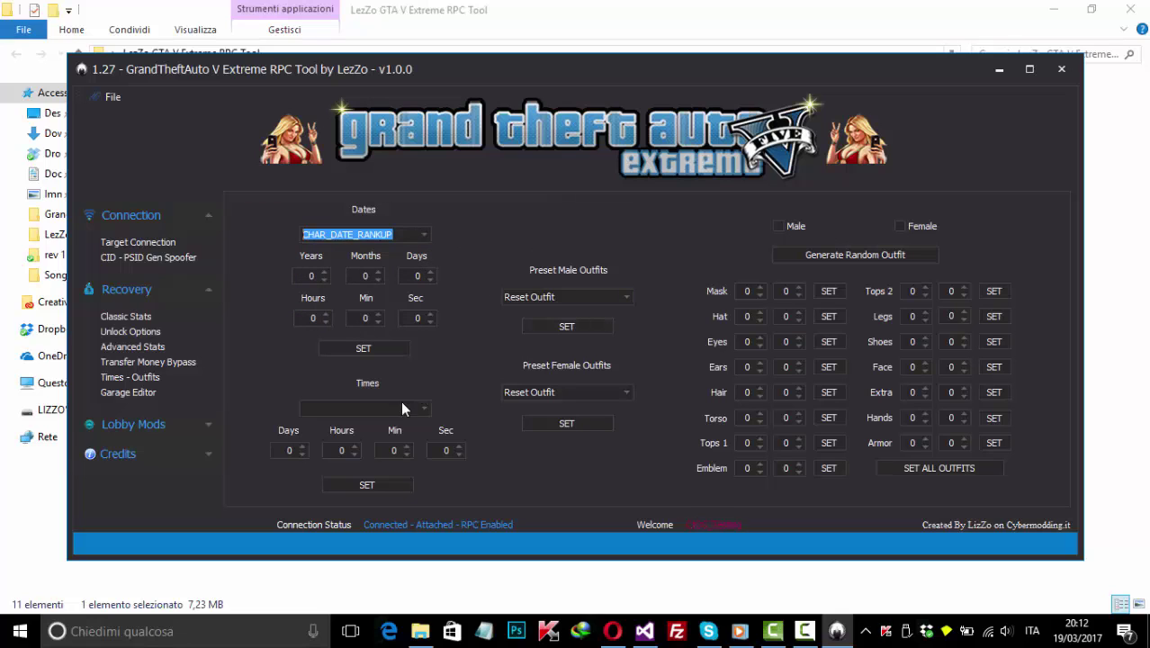
# Browse the time stats under Times and choose CREW_LOCAL_TIME_3
pyautogui.click(423, 409)
pyautogui.scroll(-8, 436, 450)
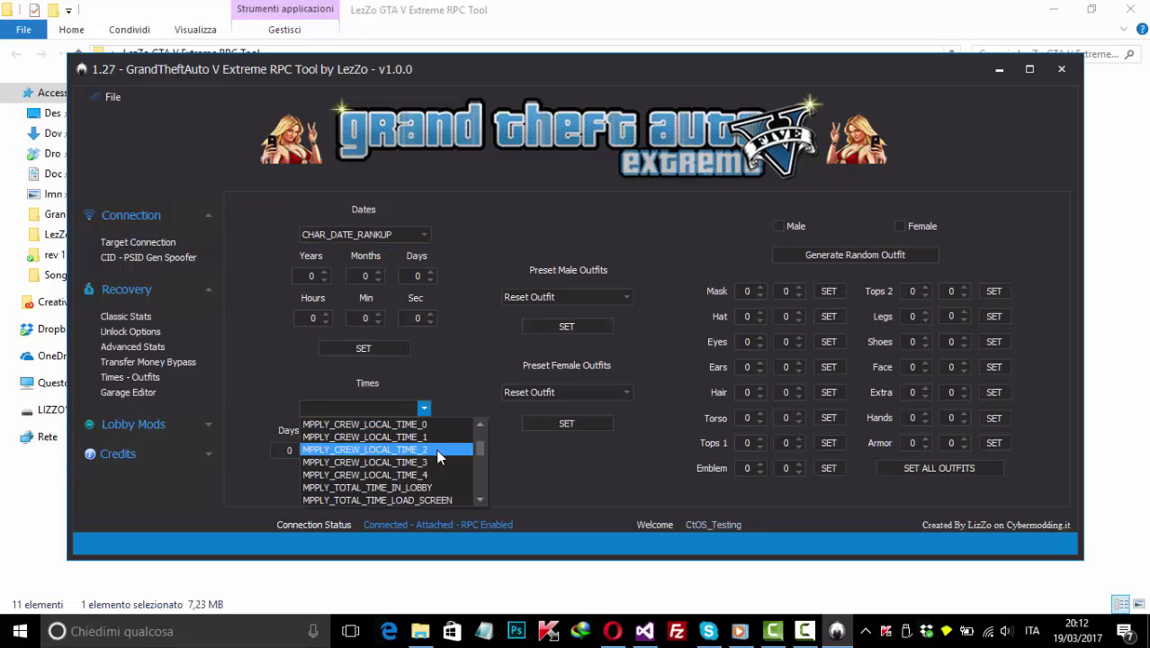
pyautogui.scroll(9, 435, 486)
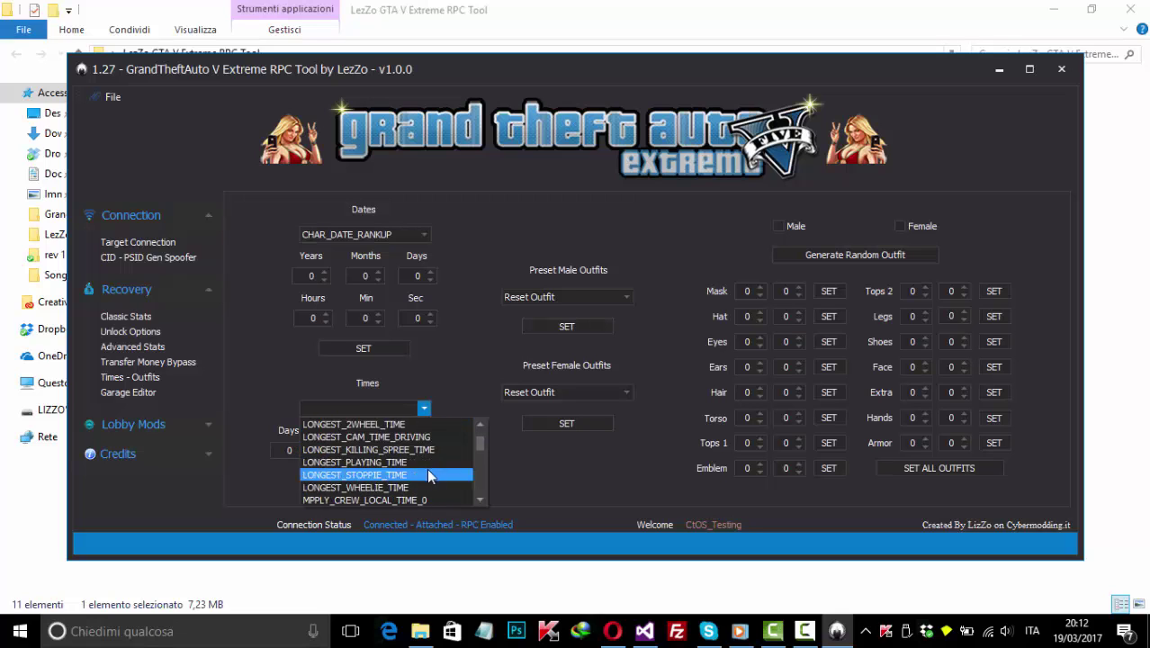
pyautogui.click(393, 422)
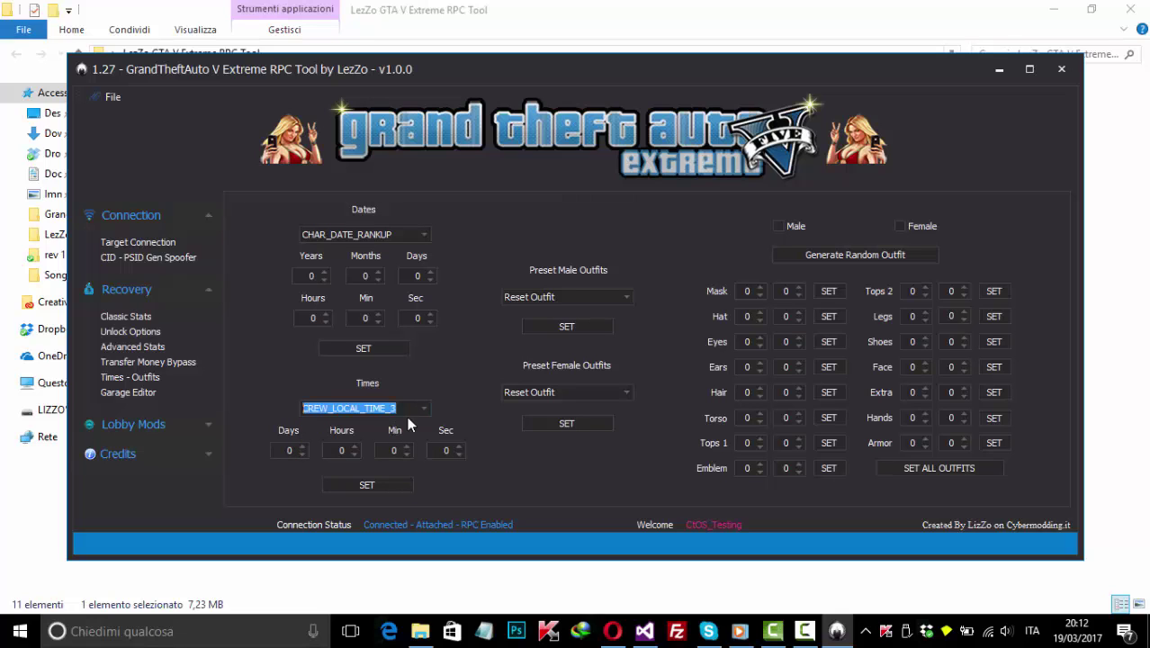
# In the Garage Editor, choose plate color Blue/White 2, primary color 01 - Graphite and secondary color 02 - Black Steel
pyautogui.click(128, 393)
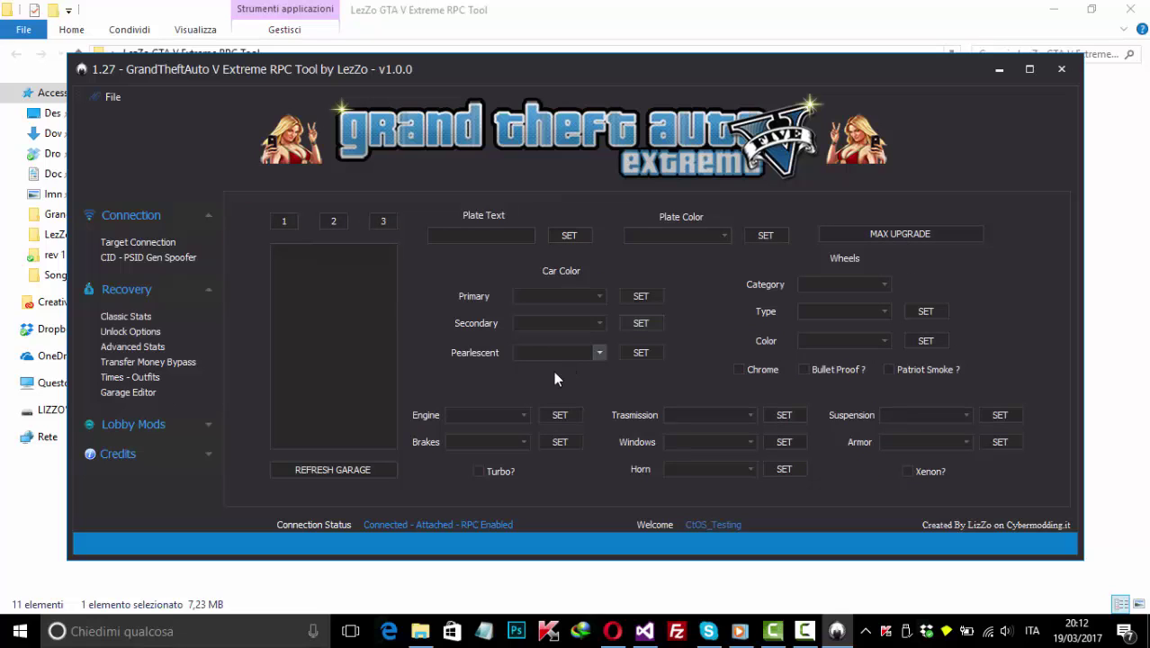
pyautogui.scroll(-2, 685, 234)
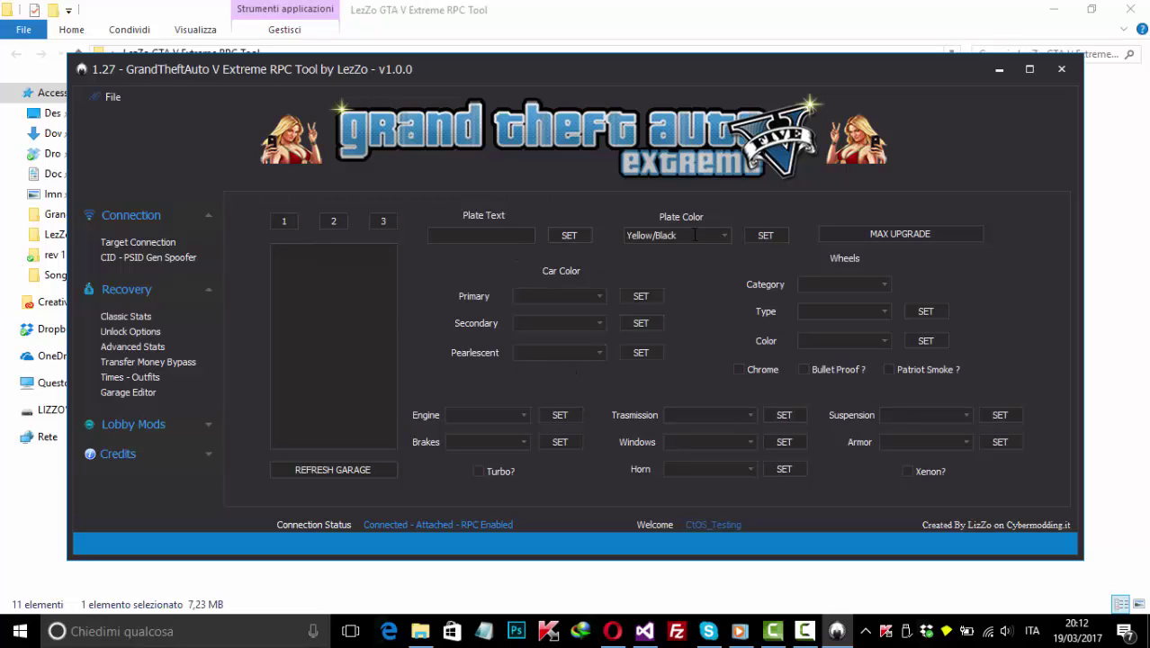
pyautogui.scroll(-1, 581, 298)
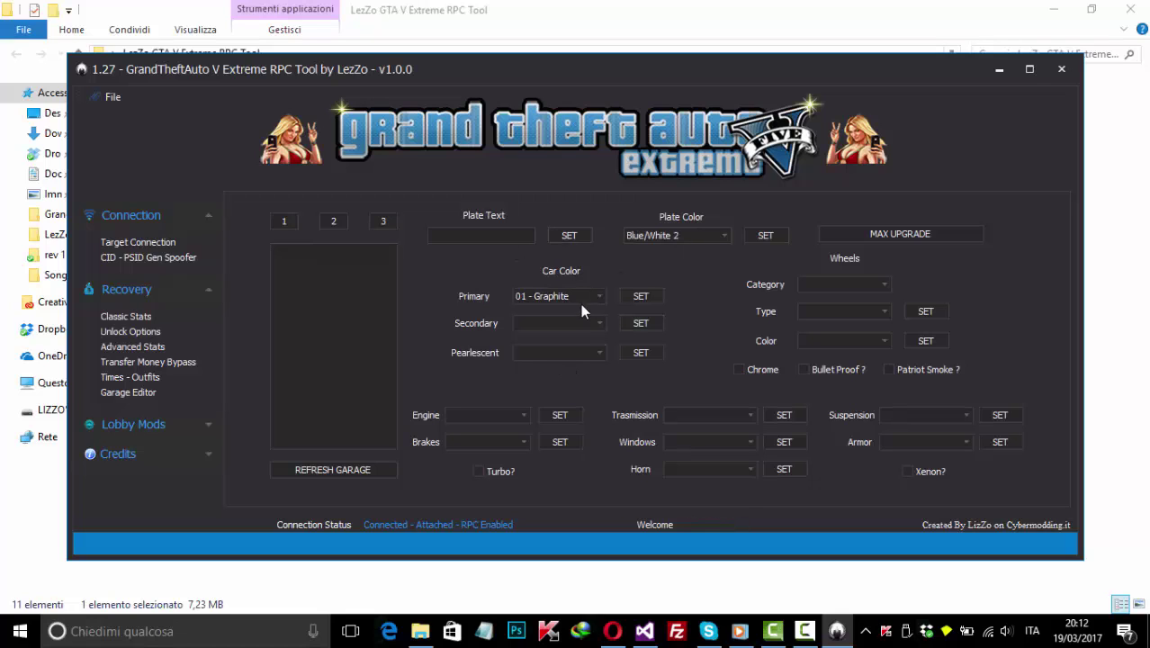
pyautogui.scroll(-2, 574, 325)
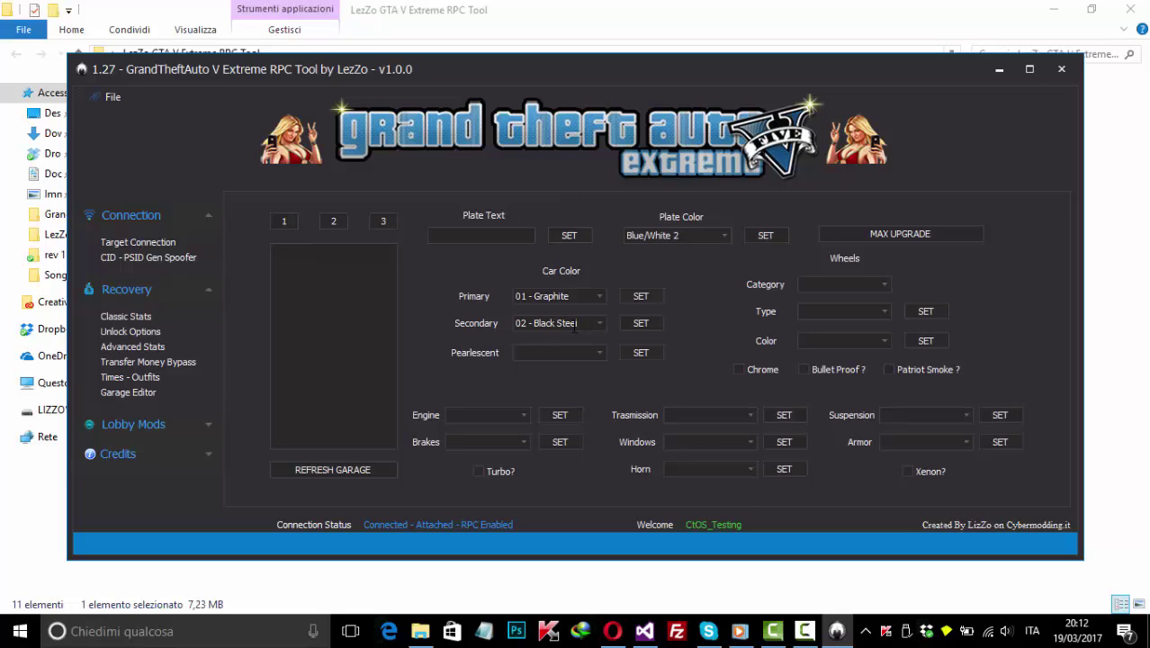
# Show the Self Mods 1 page of Lobby Mods, choose the WORLD_HUMAN_BUM_SLUMPED scenario and browse the remaining scenarios
pyautogui.click(208, 288)
pyautogui.click(208, 319)
pyautogui.click(125, 347)
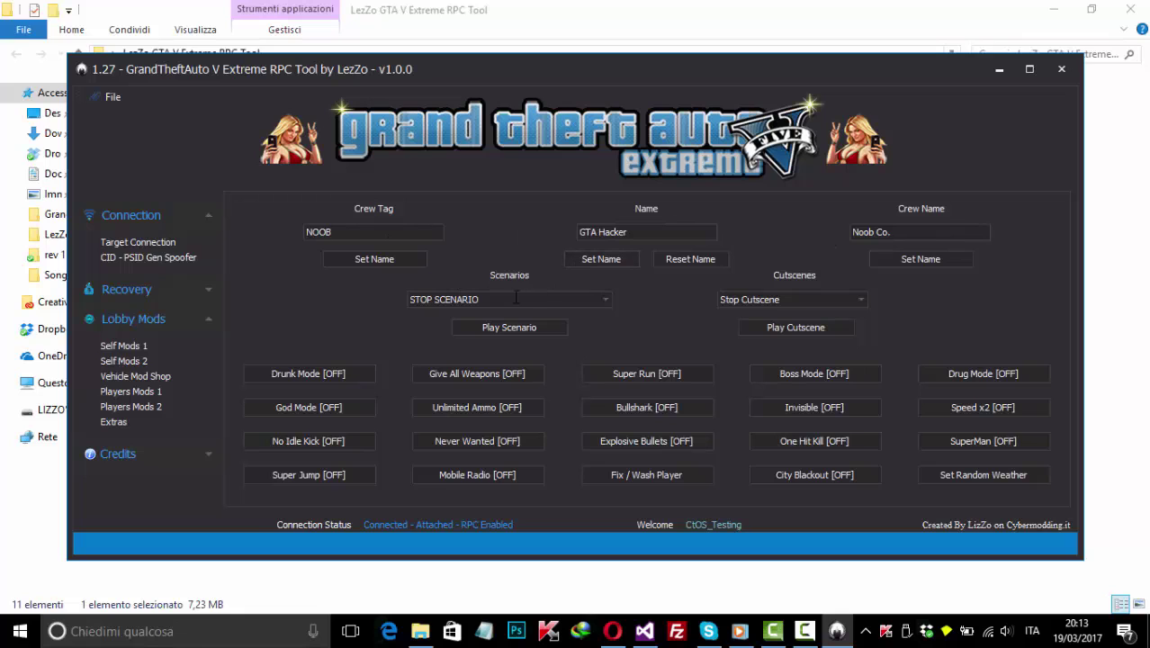
pyautogui.scroll(-2, 516, 298)
pyautogui.click(605, 299)
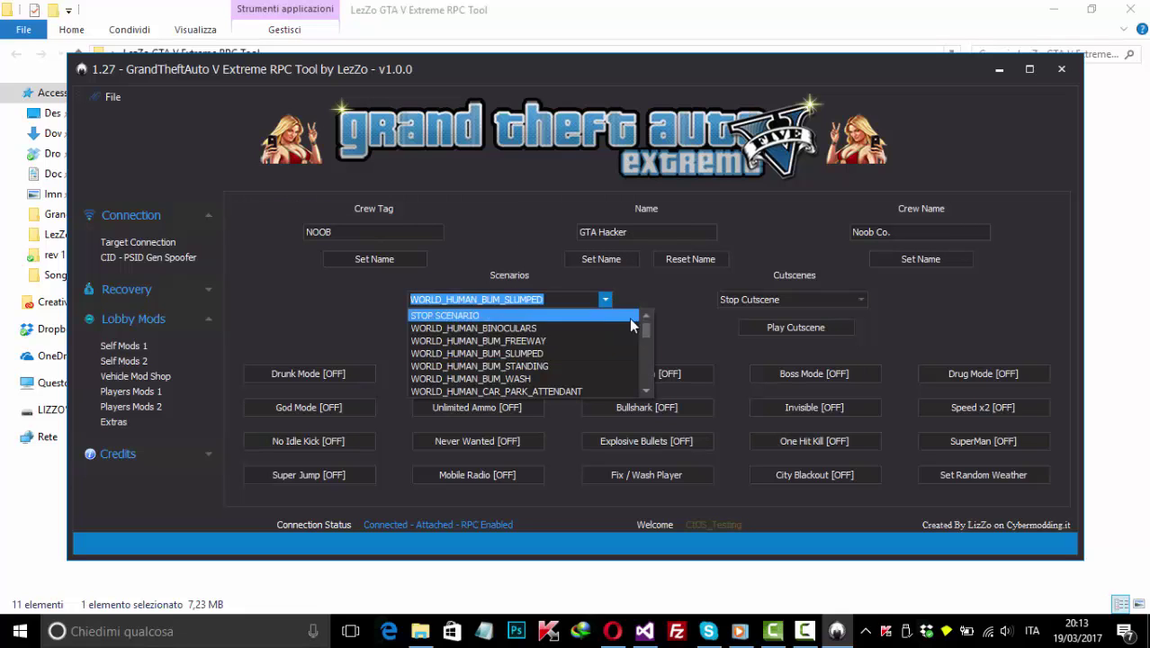
pyautogui.moveTo(646, 323); pyautogui.dragTo(658, 378)
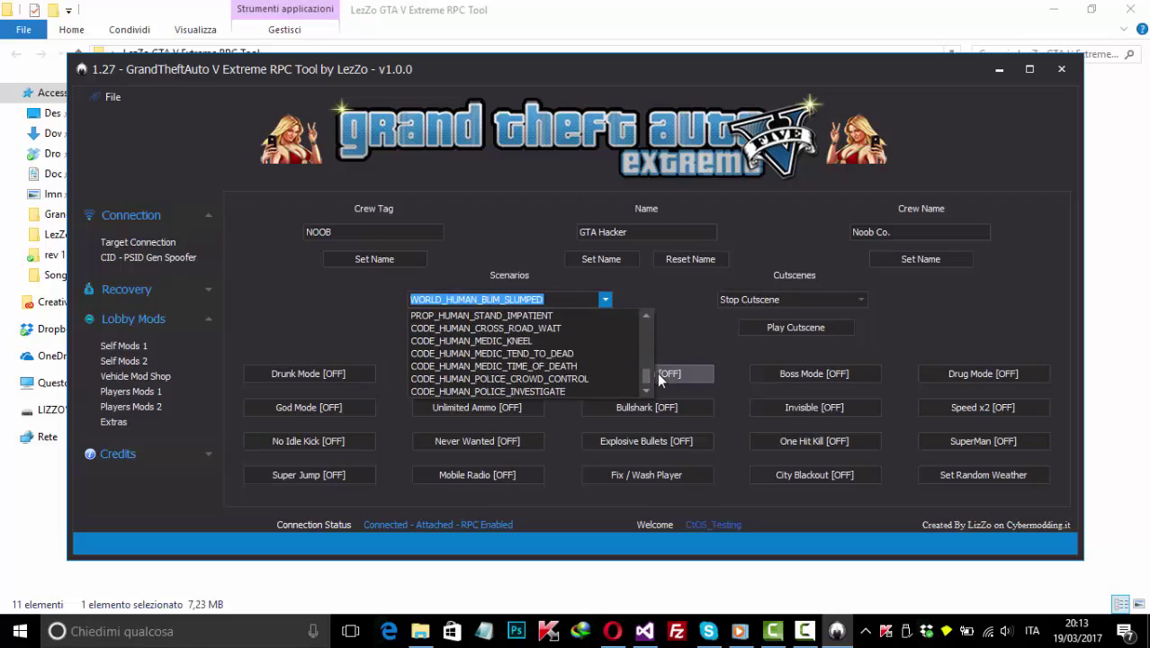
pyautogui.click(605, 299)
# Browse the available cutscenes on Self Mods 1 and keep Stop Cutscene chosen
pyautogui.click(862, 301)
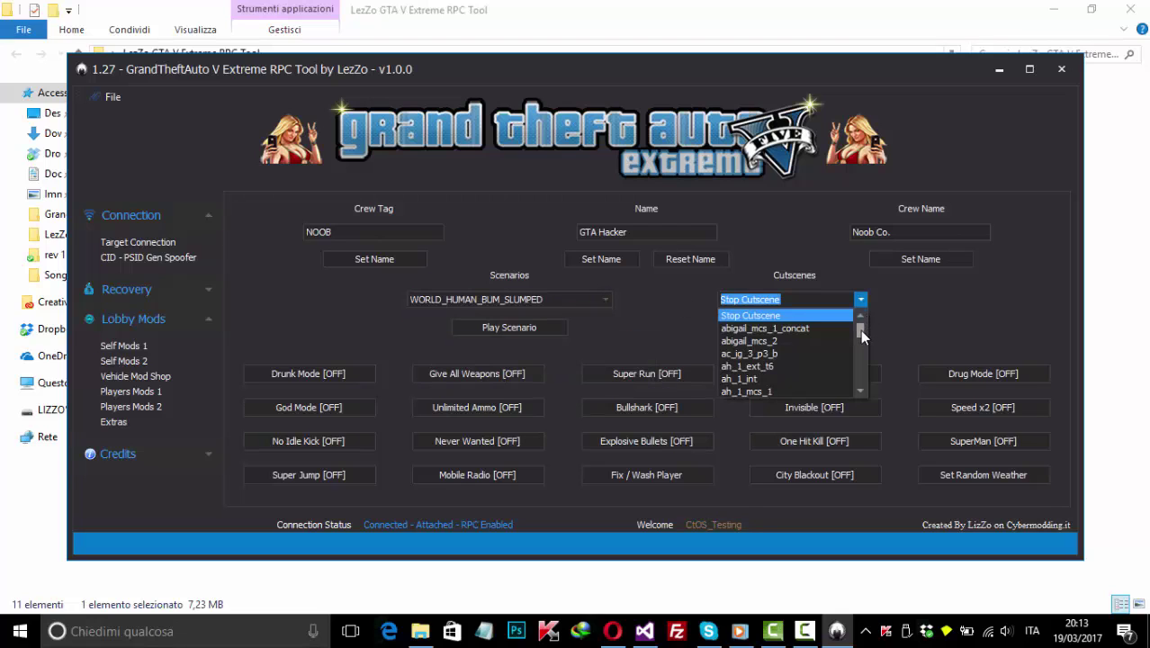
pyautogui.moveTo(859, 330)
pyautogui.mouseDown()
pyautogui.moveTo(862, 383)
pyautogui.moveTo(862, 330)
pyautogui.mouseUp()
pyautogui.click(781, 315)
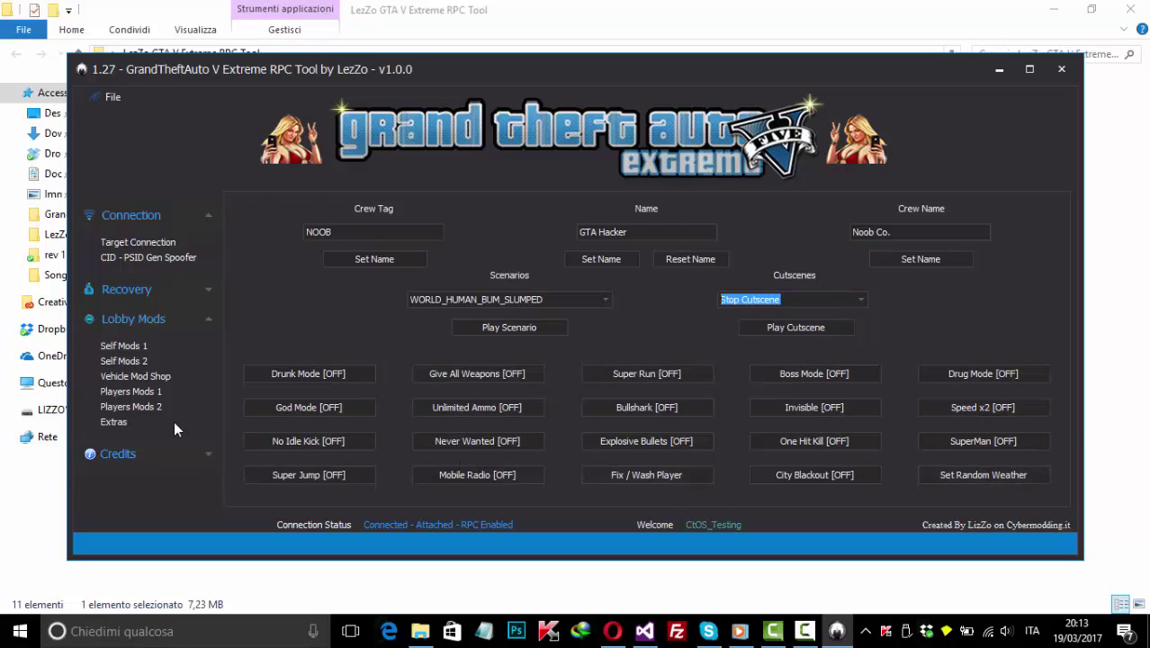
# Show the Self Mods 2 page and choose ZENTORNO as the vehicle to spawn
pyautogui.click(117, 374)
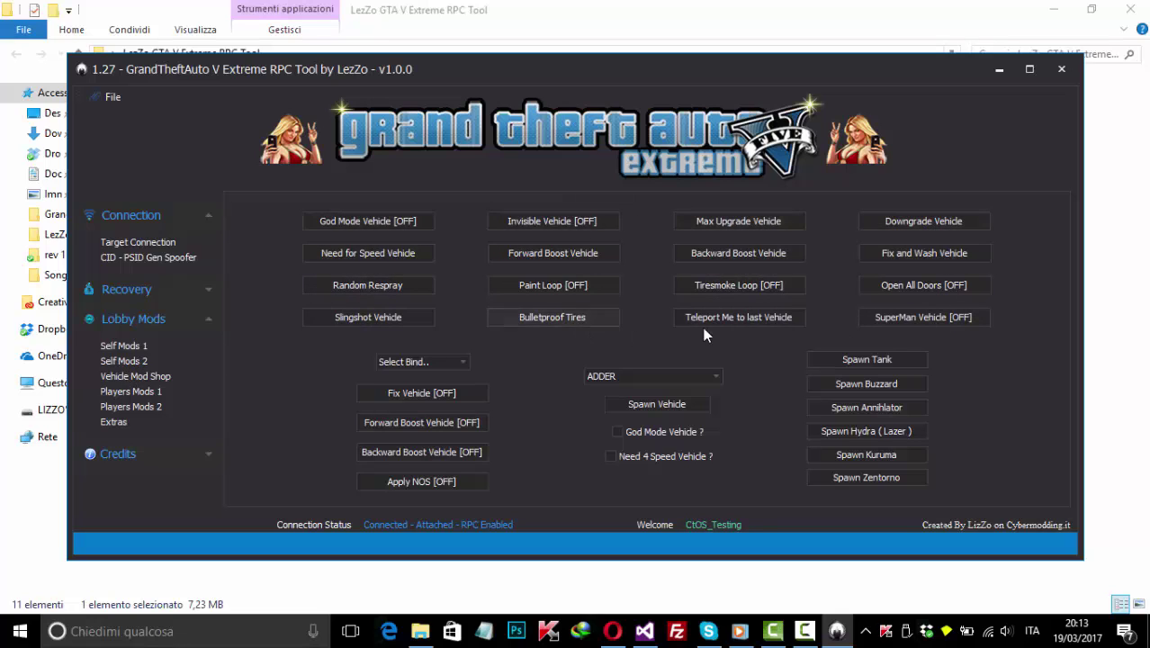
pyautogui.click(716, 376)
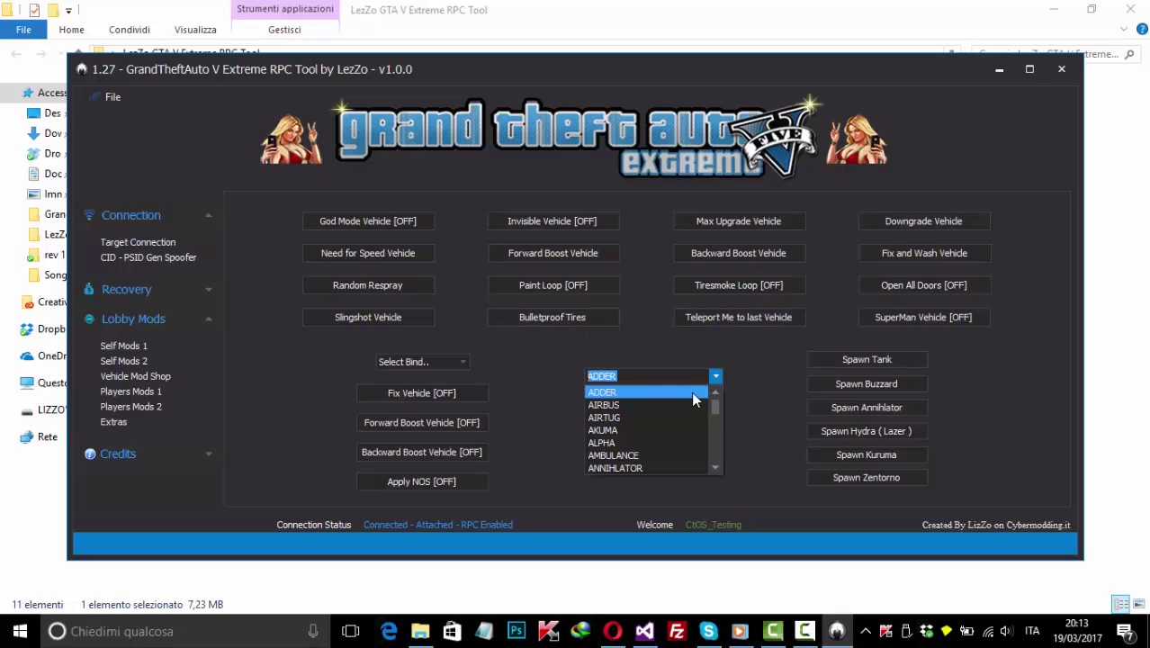
pyautogui.moveTo(715, 405); pyautogui.dragTo(719, 452)
pyautogui.click(643, 443)
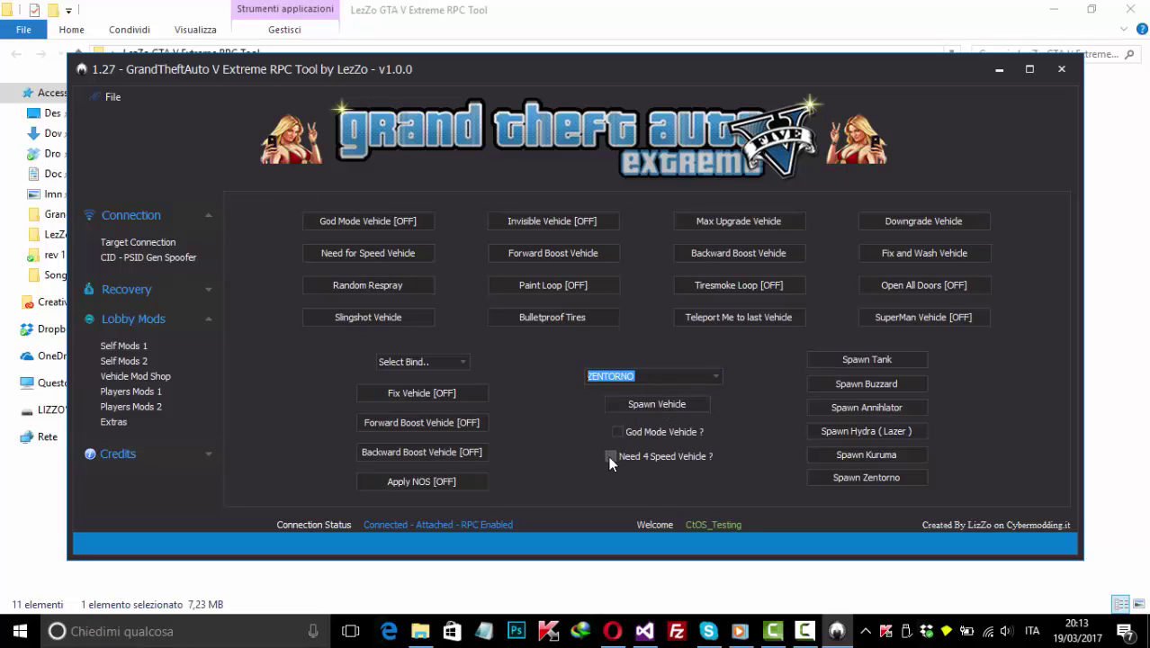
pyautogui.scroll(-1, 442, 363)
pyautogui.scroll(-2, 442, 362)
# In the Vehicle Mod Shop, set Engine to Level 4 and F. Bumper to Type 2
pyautogui.click(155, 377)
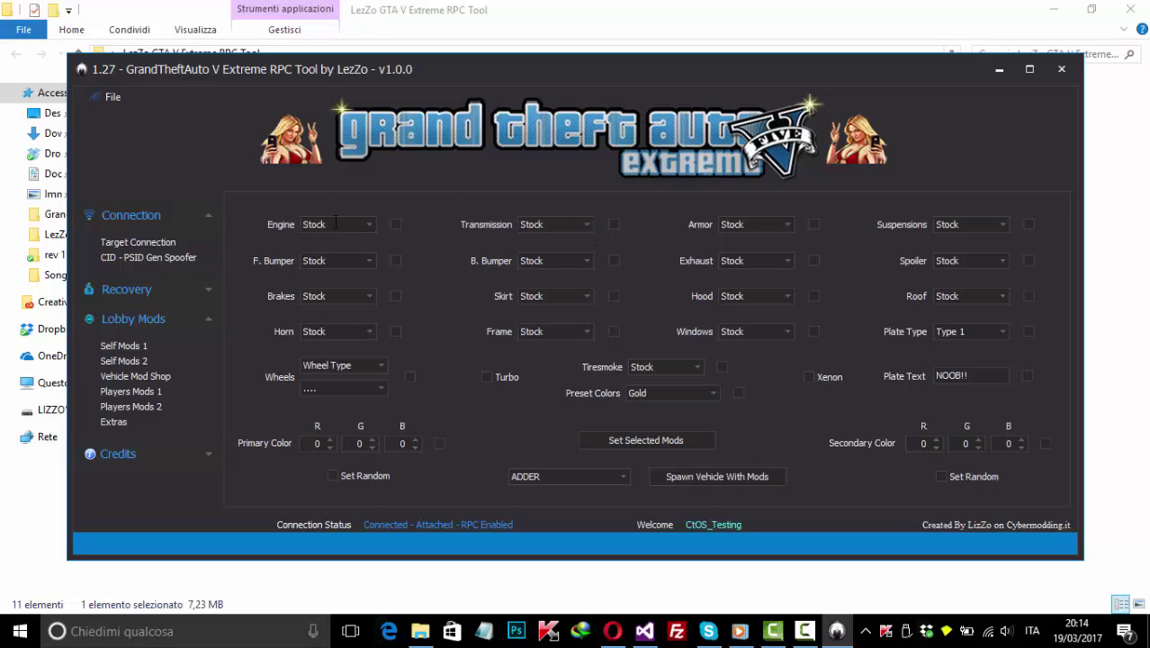
pyautogui.scroll(-2, 335, 221)
pyautogui.scroll(-1, 349, 224)
pyautogui.scroll(-1, 350, 259)
pyautogui.scroll(1, 349, 258)
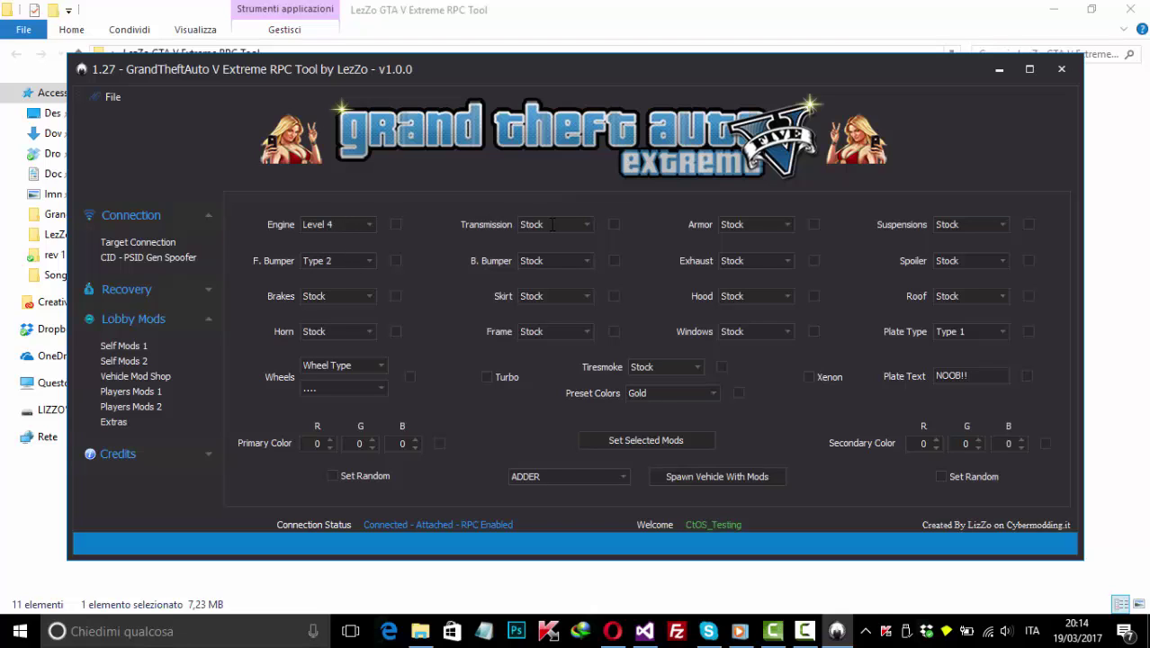
# Set Transmission to Race, Armor to 100 %, Exhaust to Type 2 and Hood to Type 4
pyautogui.scroll(-1, 552, 225)
pyautogui.scroll(-2, 777, 225)
pyautogui.scroll(-3, 777, 225)
pyautogui.scroll(-2, 769, 261)
pyautogui.scroll(-2, 769, 296)
# Mark the Engine and Transmission mods as selected and apply the selected mods
pyautogui.click(395, 225)
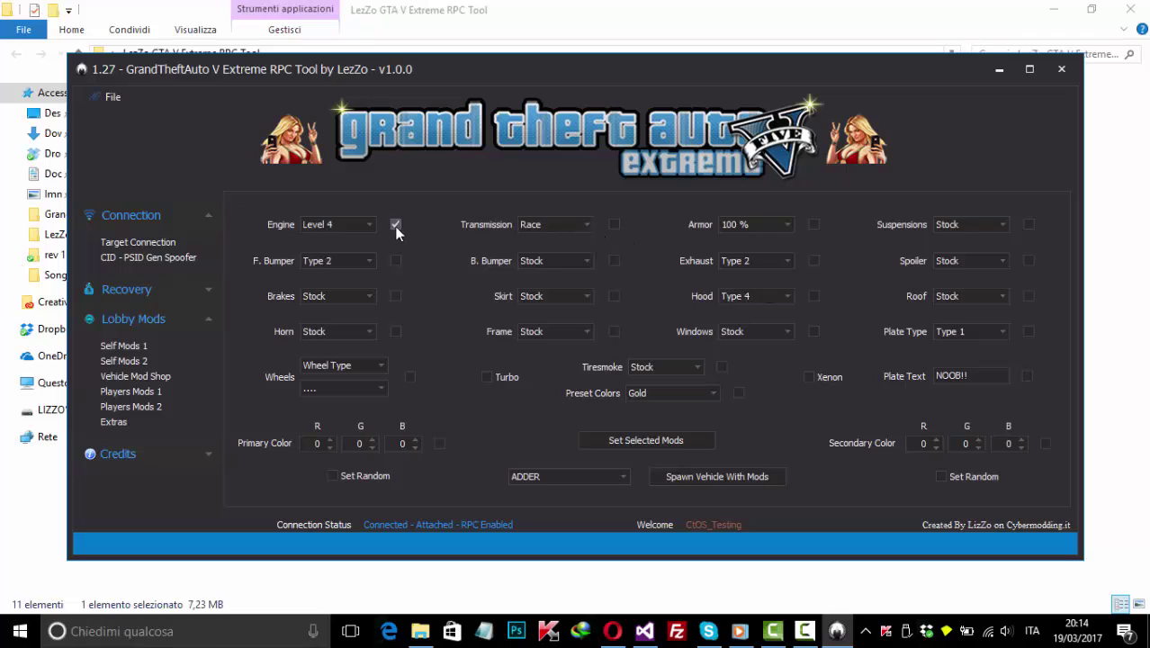
pyautogui.click(614, 224)
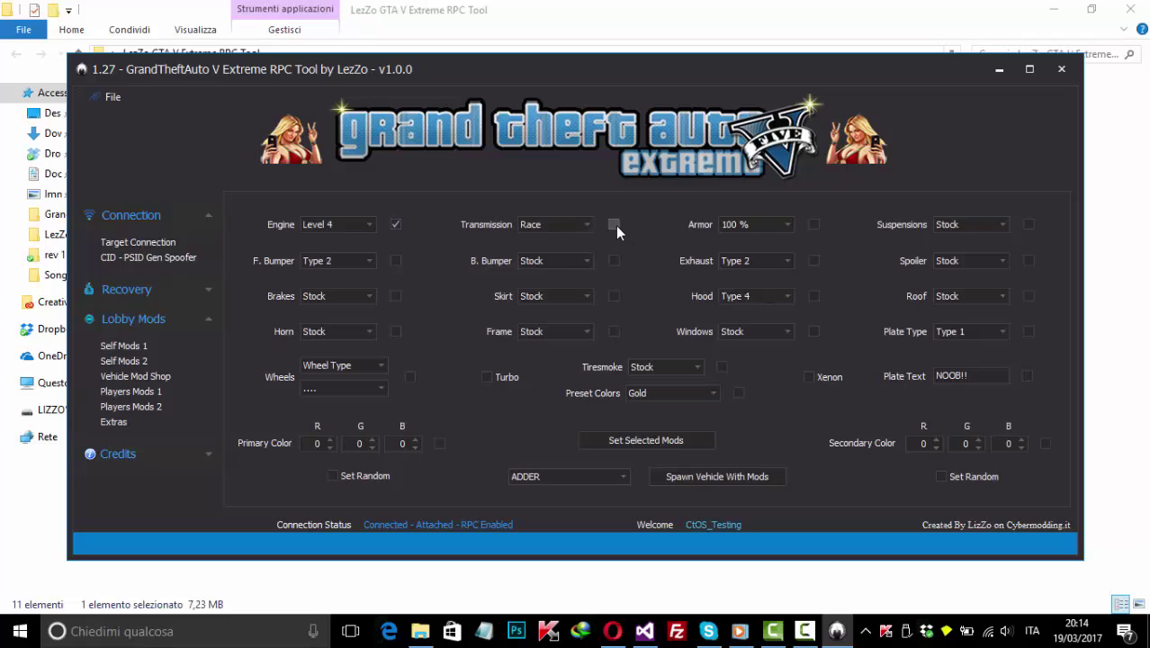
pyautogui.click(644, 441)
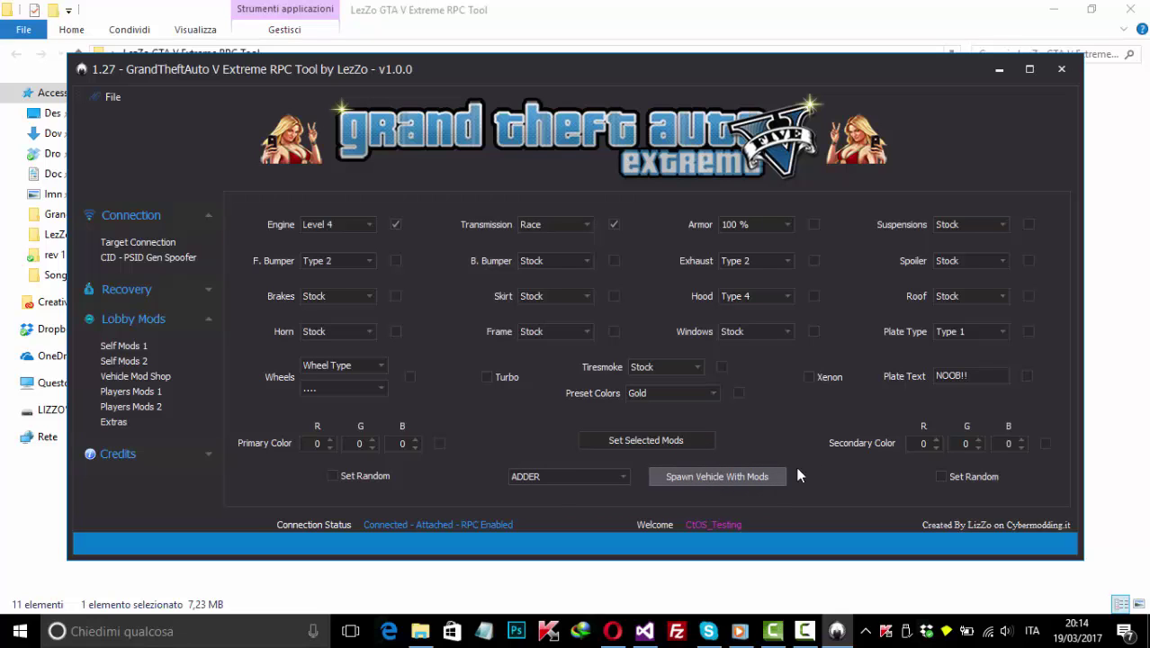
# On the Players Mods 1 page, select the connected account's own player in the lobby list and send it 5000 in money
pyautogui.click(130, 392)
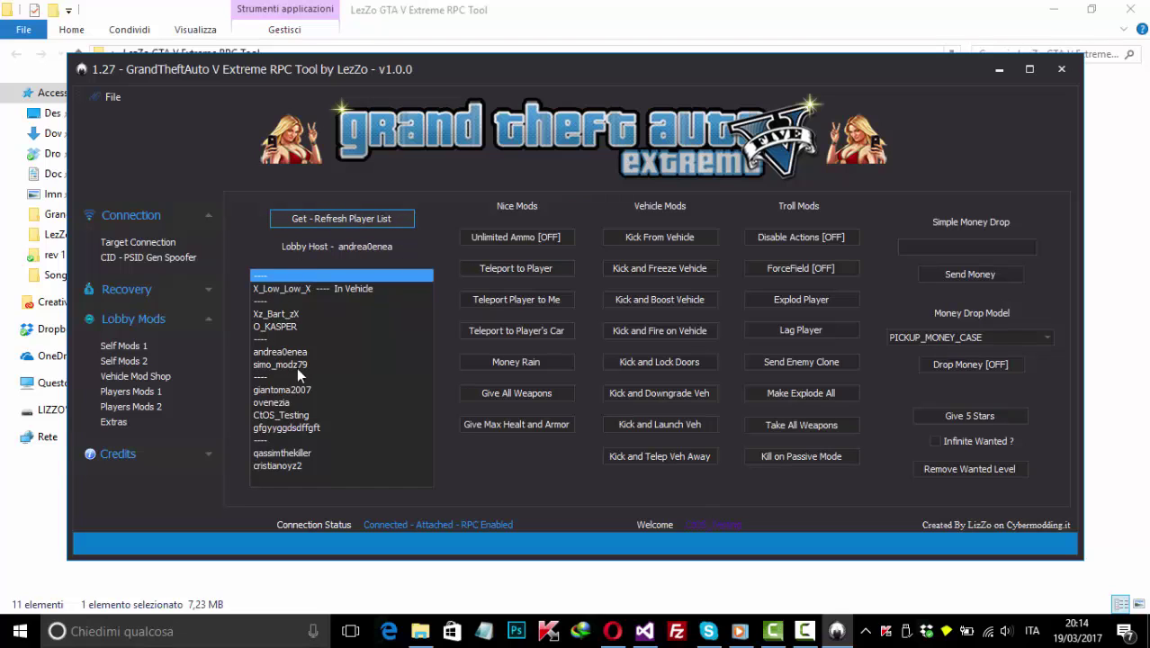
pyautogui.click(281, 414)
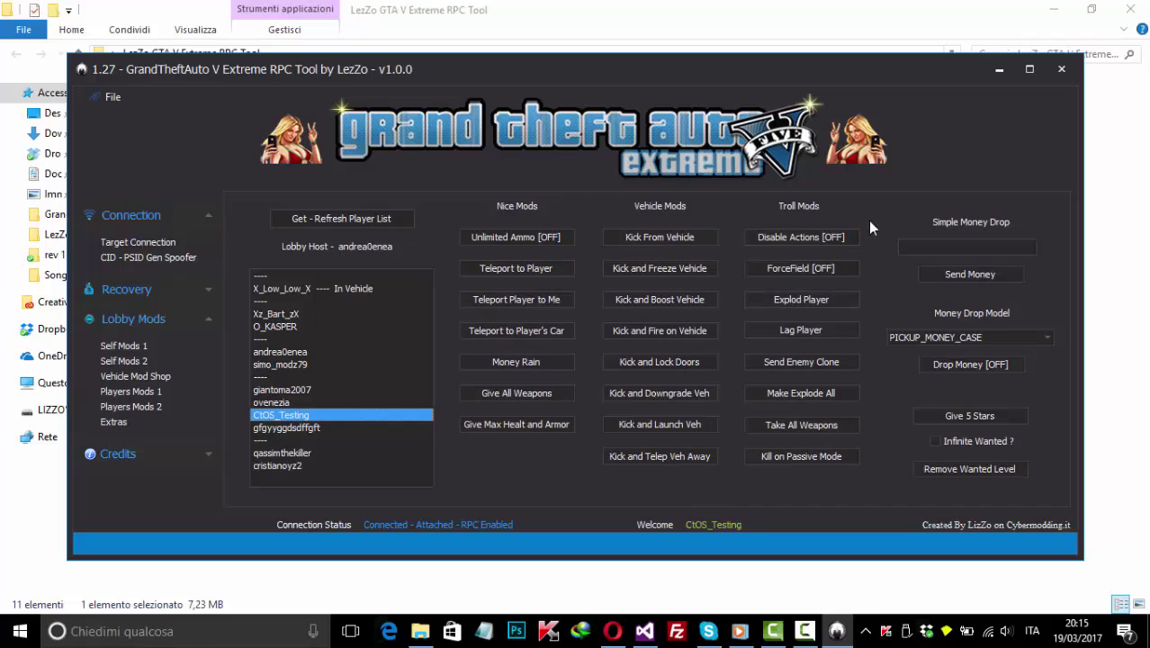
pyautogui.click(954, 243)
pyautogui.write('5000')
pyautogui.click(963, 274)
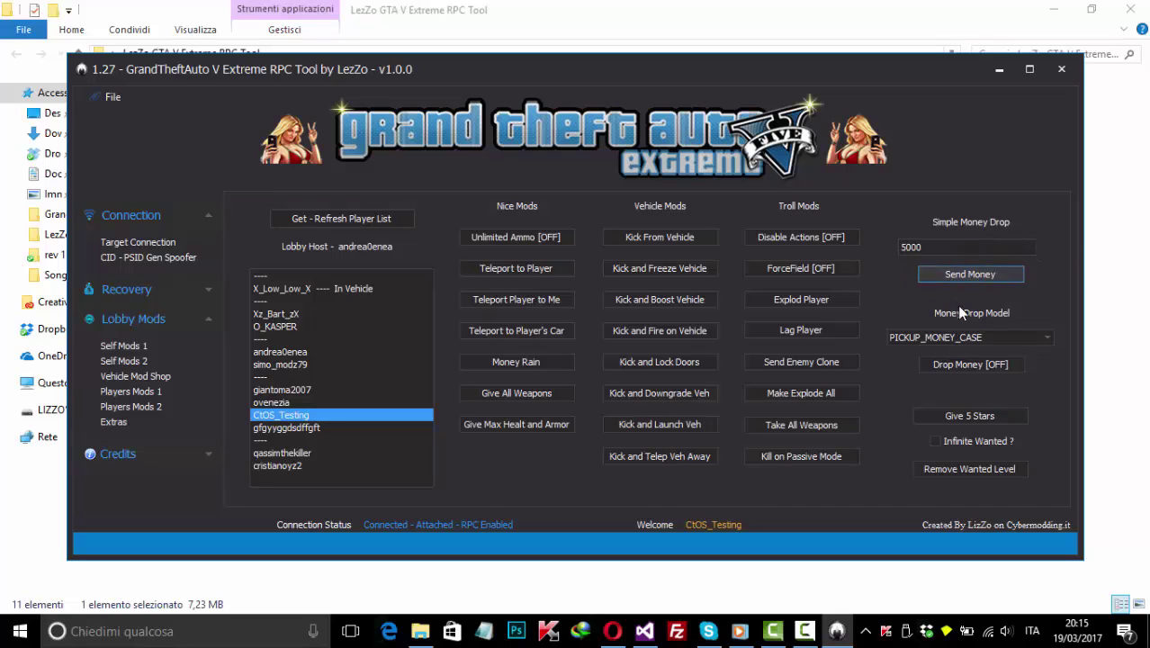
# Choose PICKUP_ARMOUR_STANDARD as the money drop model and remove the selected player's wanted level
pyautogui.scroll(-3, 1042, 339)
pyautogui.scroll(-1, 1031, 337)
pyautogui.scroll(-1, 1031, 336)
pyautogui.click(954, 469)
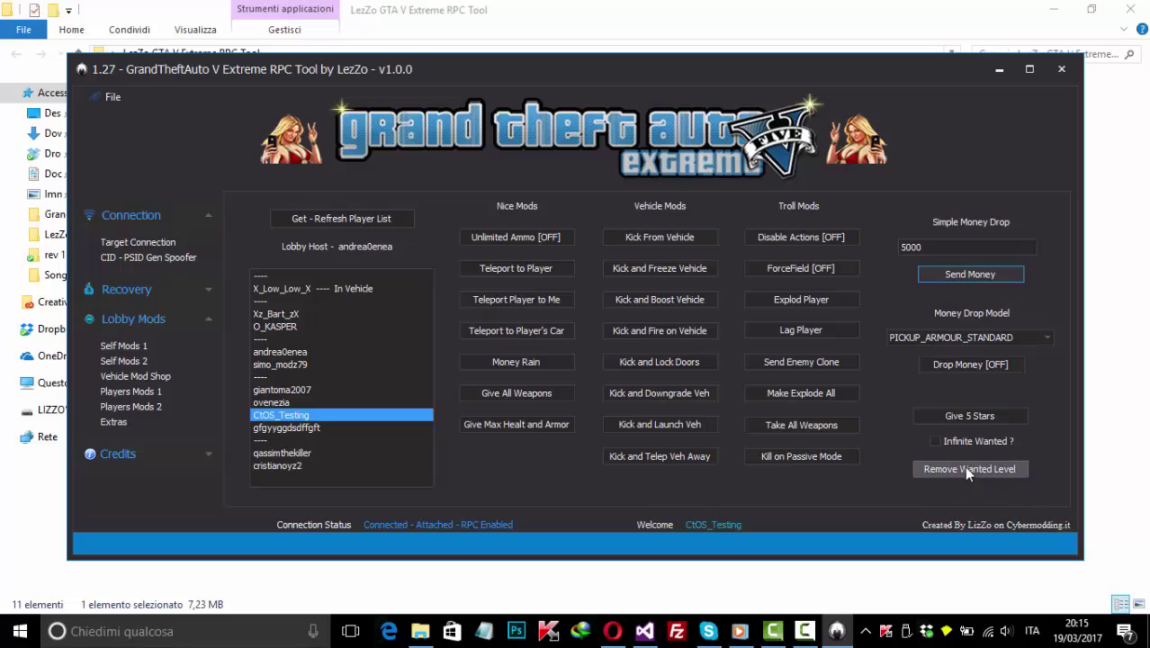
# On the Players Mods 2 page, browse the enemy ped models and choose A_F_M_BEVHILLS_02
pyautogui.click(144, 407)
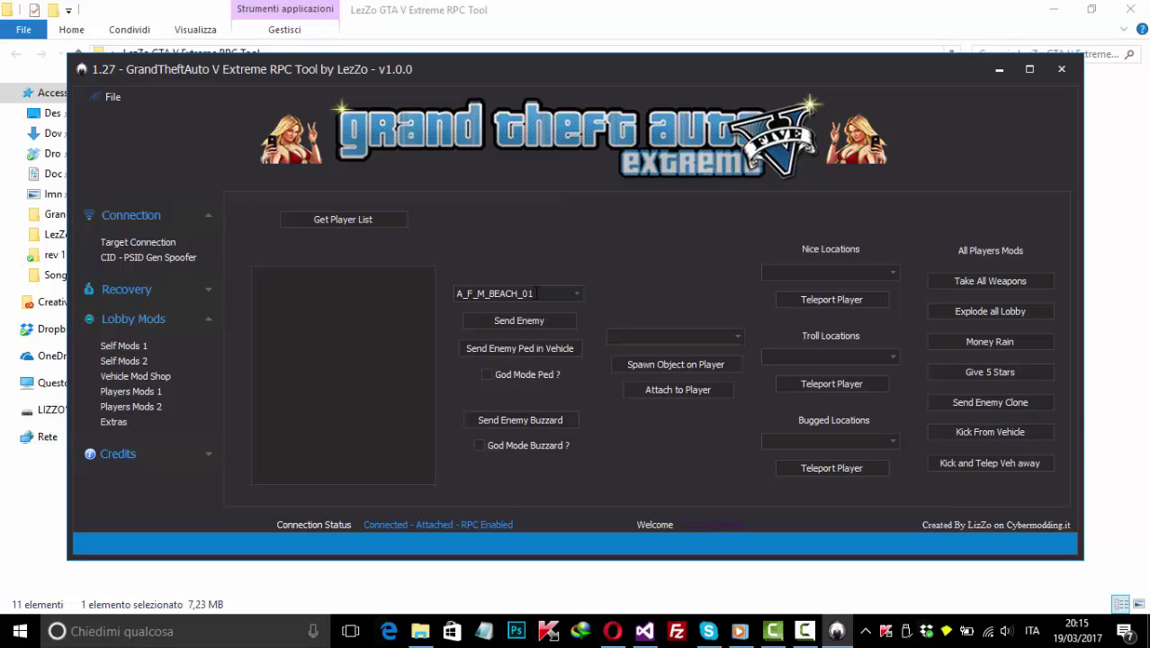
pyautogui.click(574, 295)
pyautogui.scroll(-3, 579, 335)
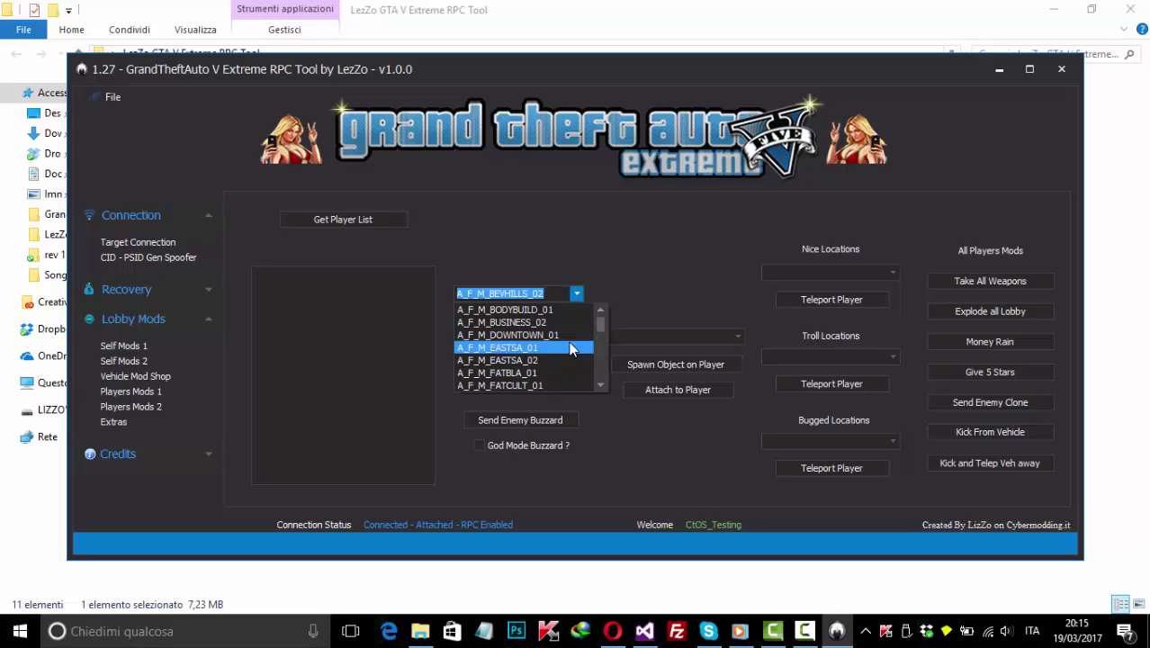
pyautogui.moveTo(602, 331); pyautogui.dragTo(590, 298)
pyautogui.click(589, 298)
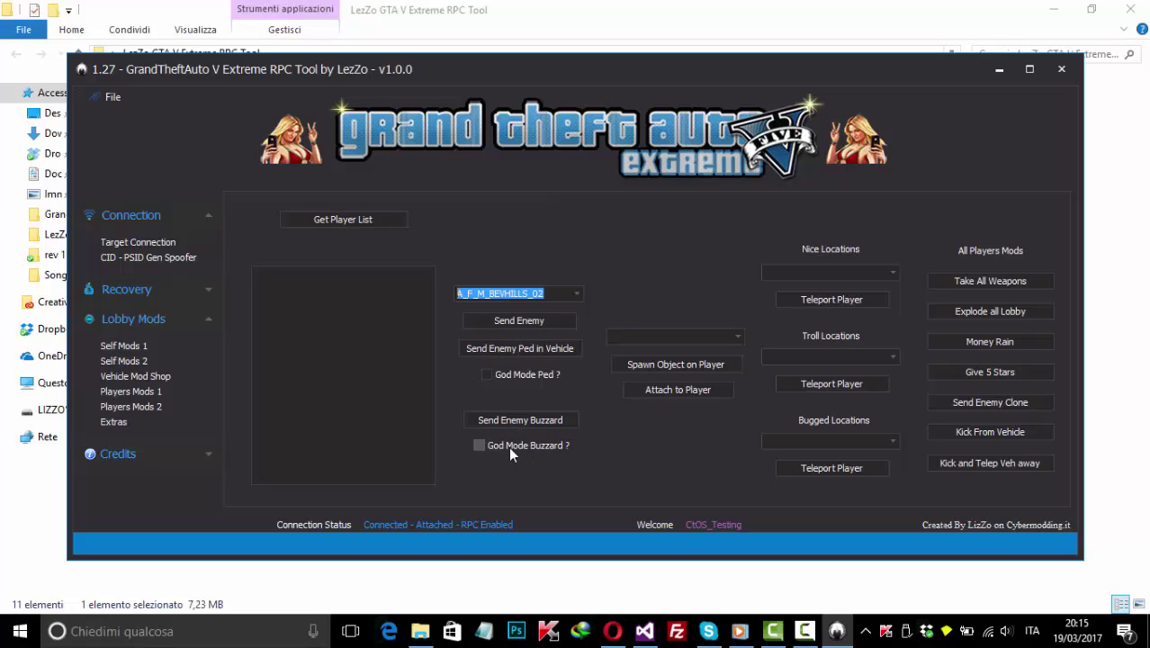
# Choose Ferris Wheel as the object to spawn on or attach to a player, and review the other available objects
pyautogui.click(698, 336)
pyautogui.write('UFO')
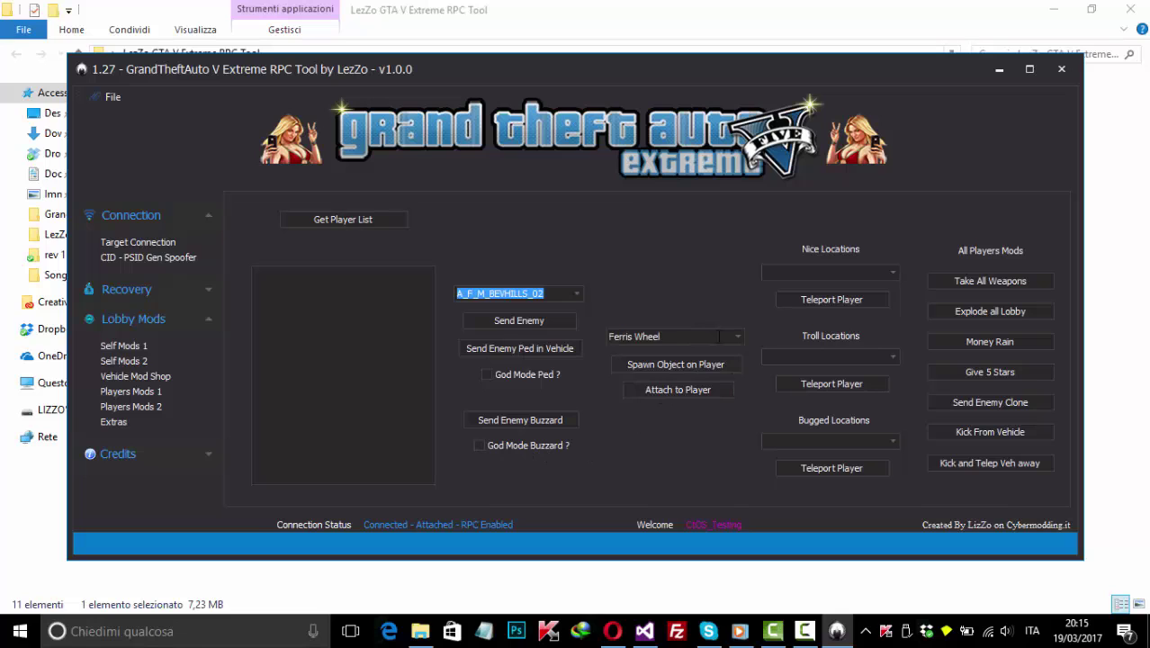
pyautogui.click(740, 339)
pyautogui.scroll(-4, 717, 370)
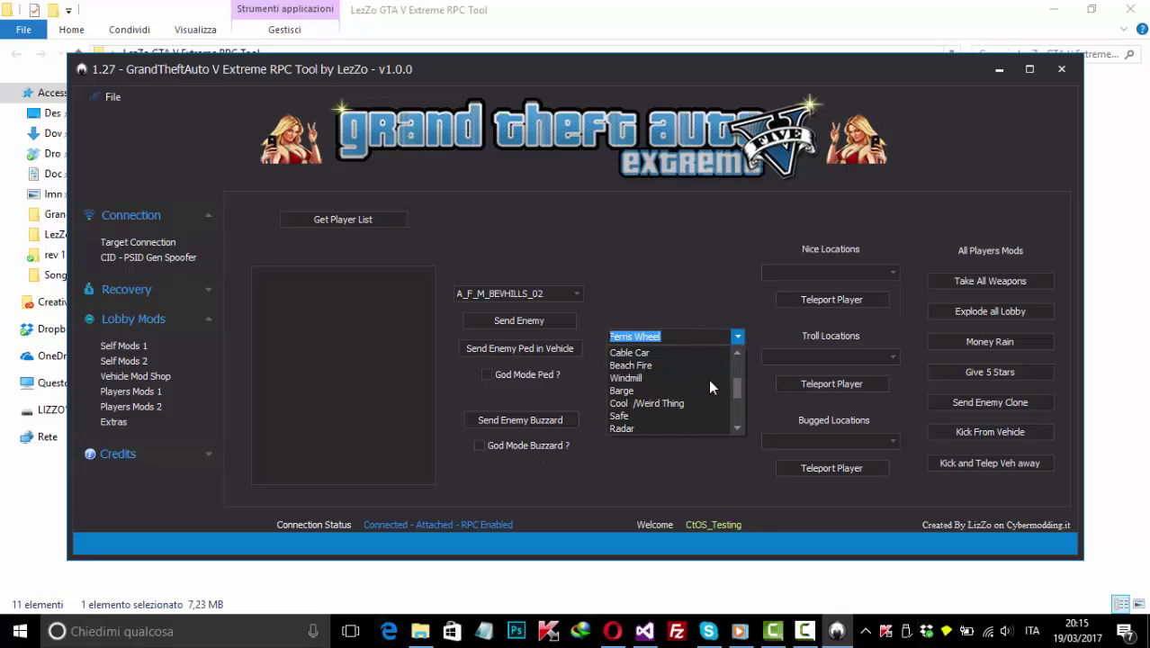
pyautogui.scroll(-2, 708, 379)
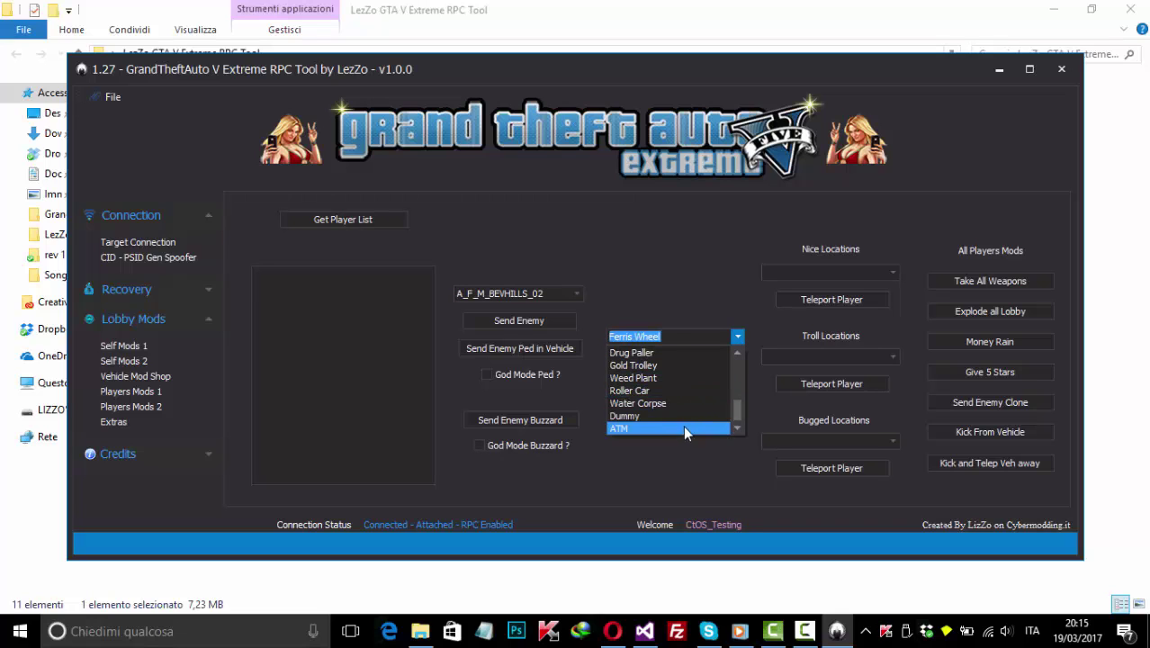
pyautogui.scroll(6, 674, 404)
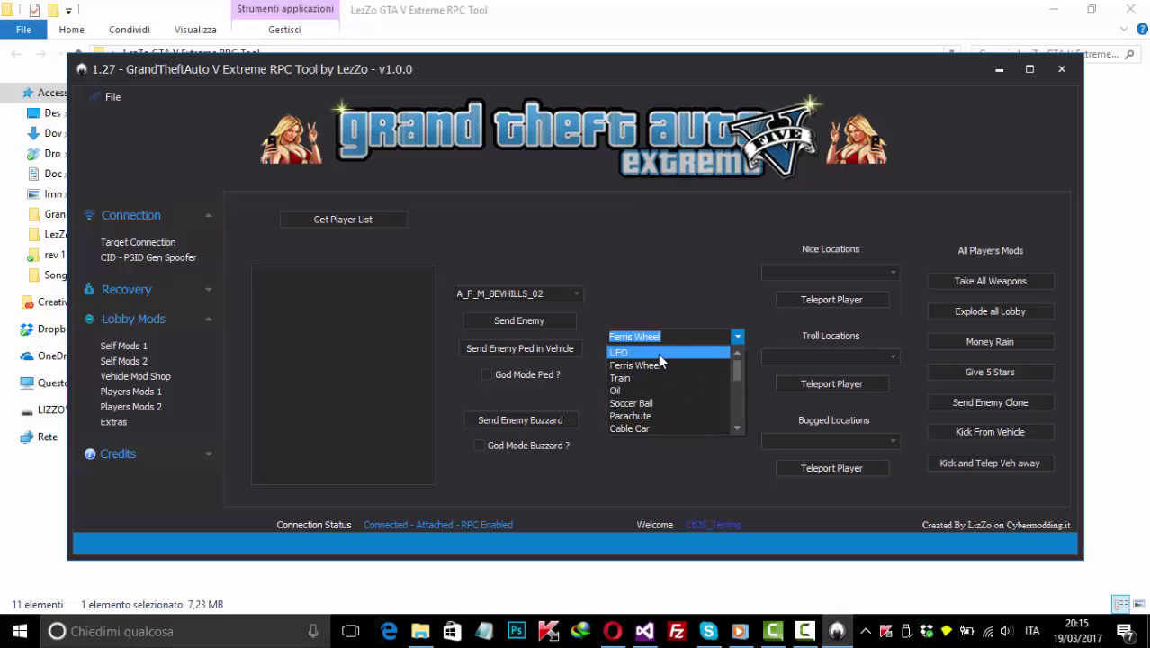
pyautogui.click(680, 336)
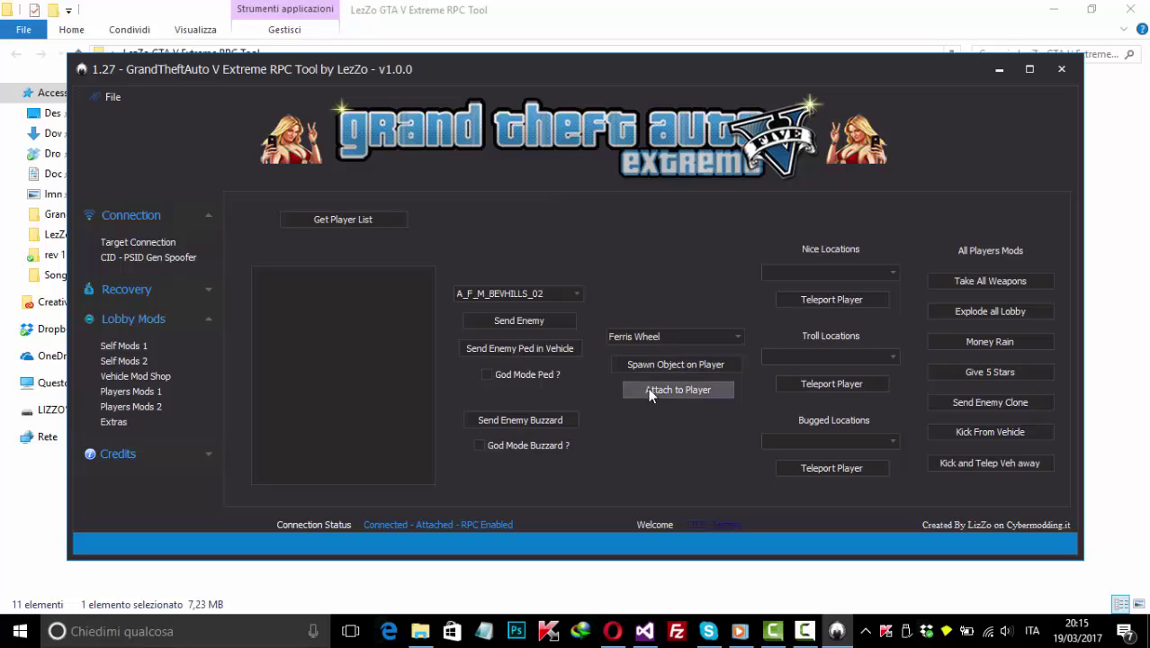
# Browse the Nice Locations and choose 400k Garage as the player's teleport destination
pyautogui.scroll(-2, 838, 278)
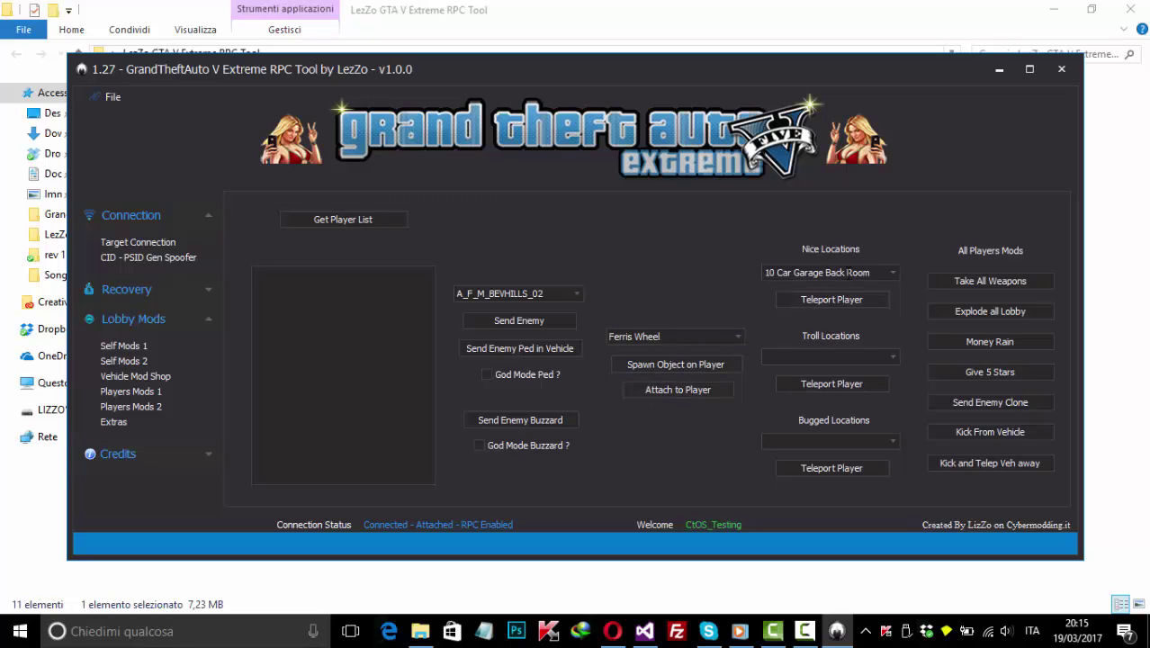
pyautogui.click(893, 273)
pyautogui.scroll(-5, 866, 307)
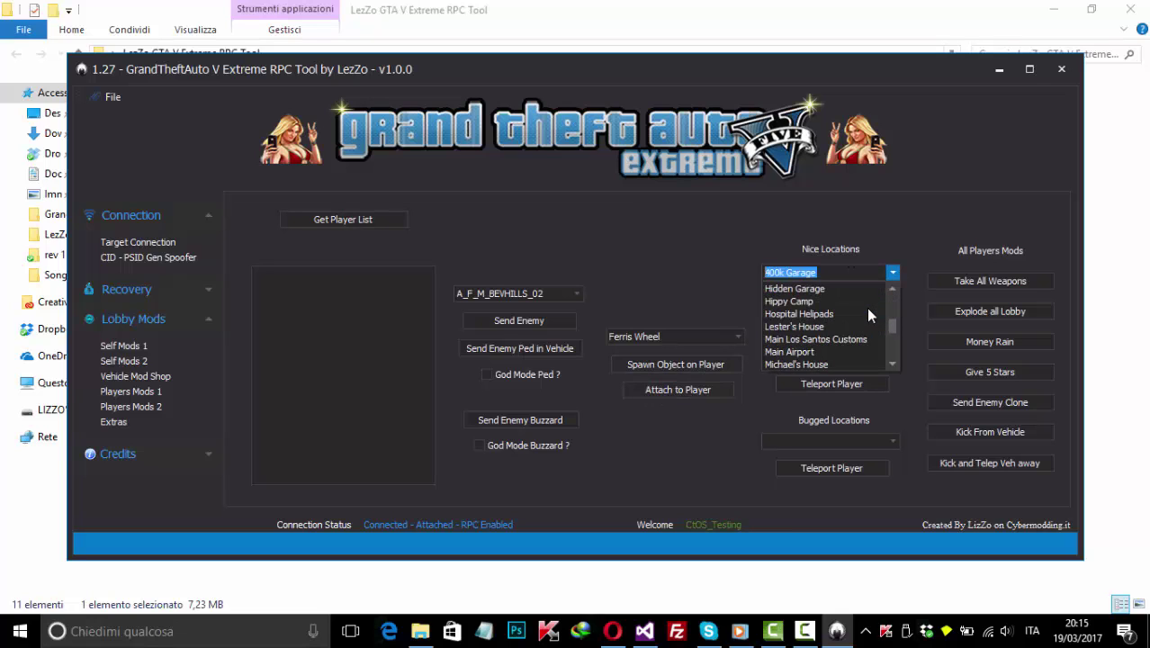
pyautogui.scroll(1, 833, 350)
pyautogui.click(815, 250)
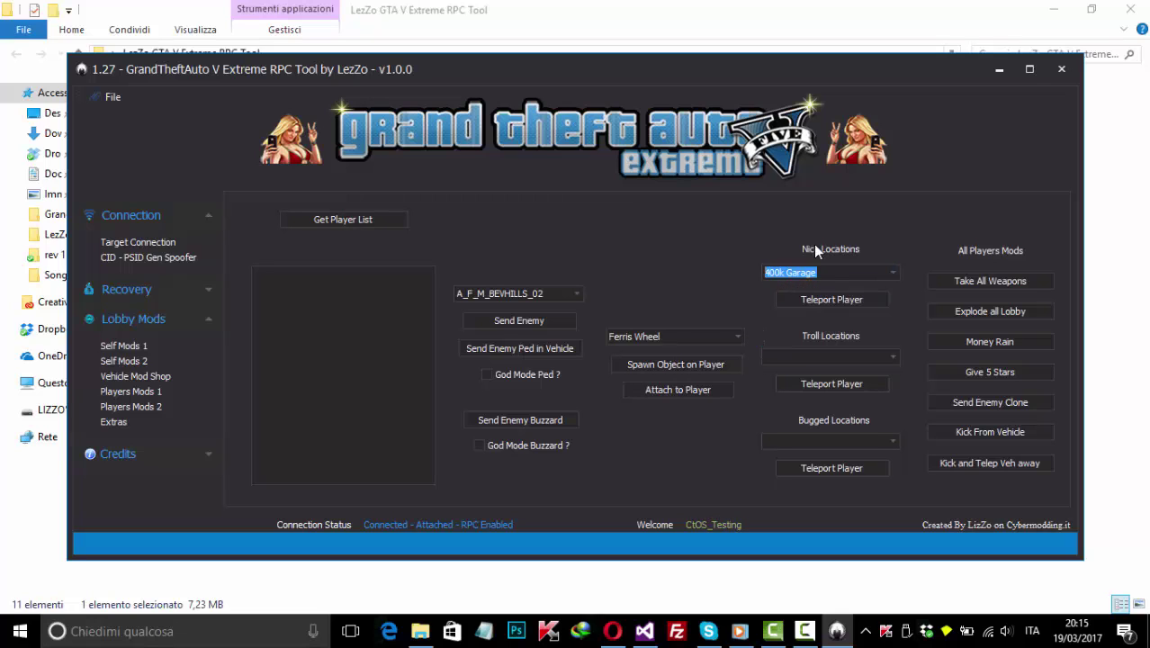
# Review the available Troll Locations and Bugged Locations without choosing any
pyautogui.click(893, 358)
pyautogui.scroll(-1, 855, 397)
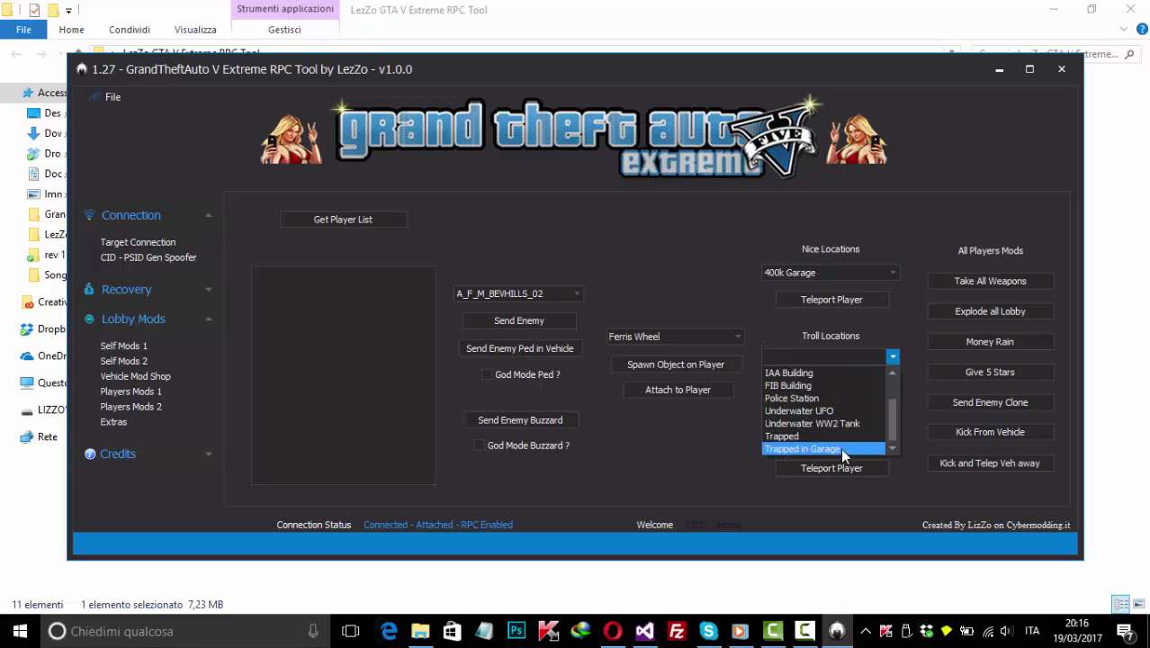
pyautogui.scroll(3, 837, 414)
pyautogui.press('Escape')
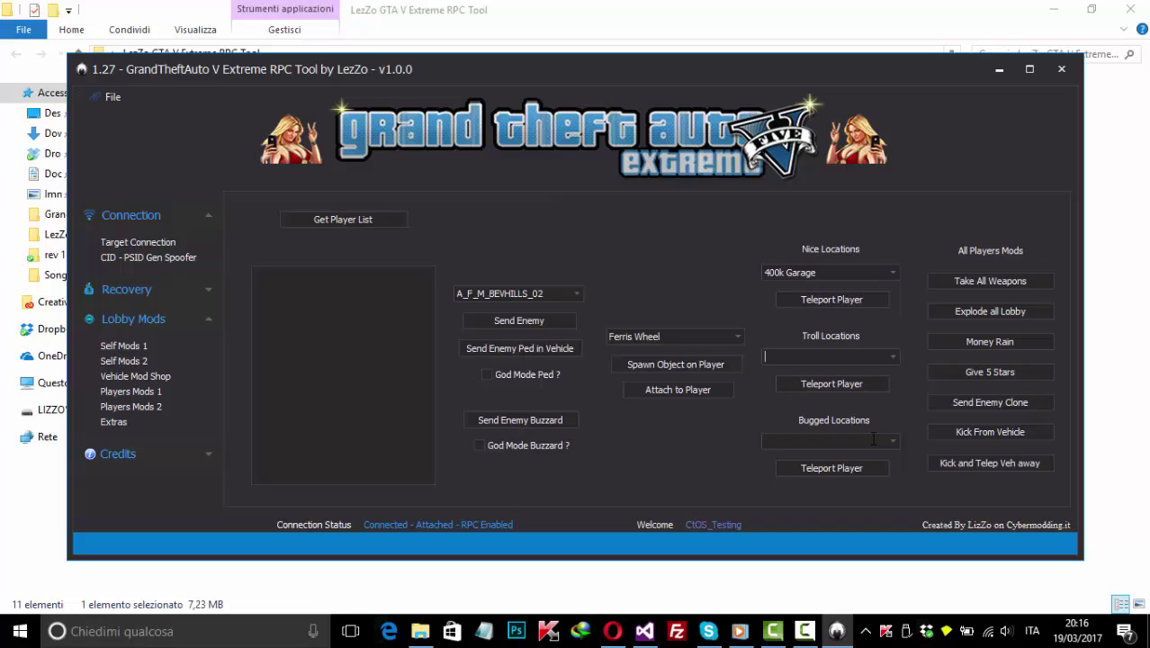
pyautogui.click(888, 439)
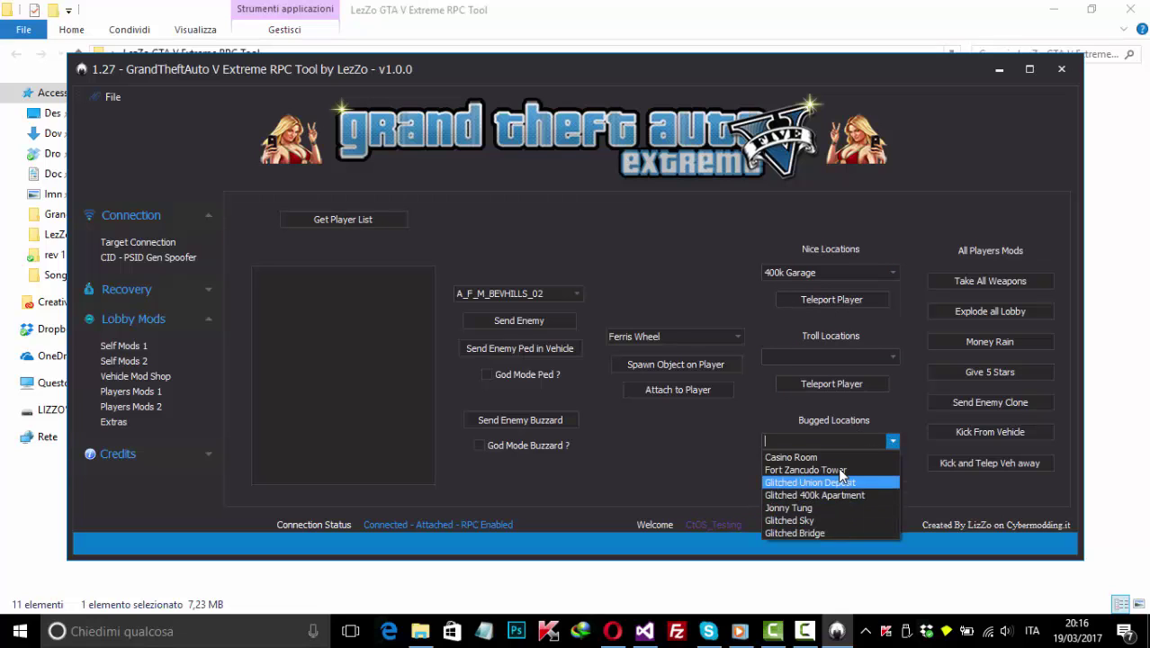
pyautogui.press('Escape')
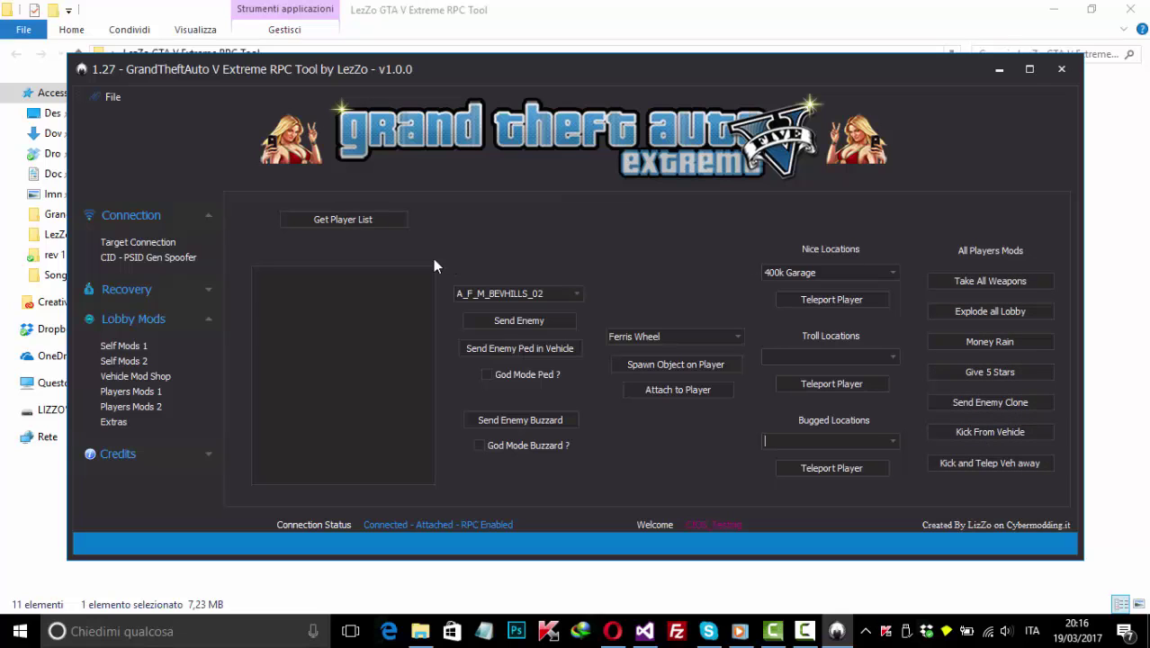
# On the Extras page, choose Lester's Factory as the custom map to load and SimeonShop1 as the map teleport destination
pyautogui.click(114, 422)
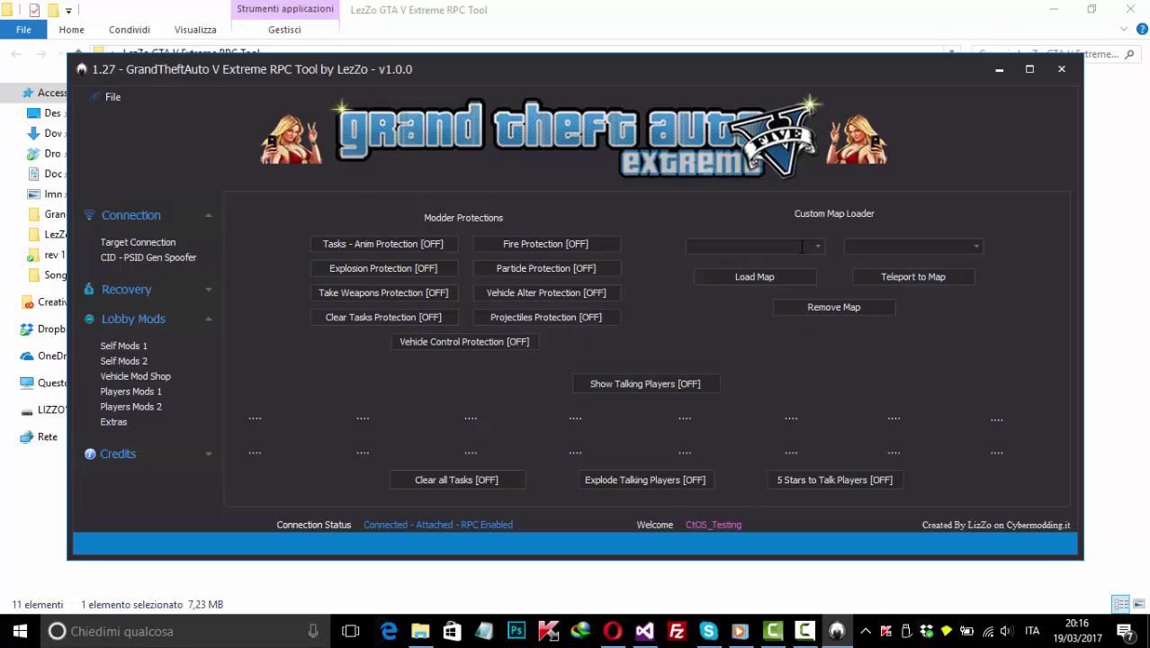
pyautogui.scroll(-2, 822, 243)
pyautogui.scroll(-3, 812, 245)
pyautogui.click(815, 246)
pyautogui.scroll(-2, 789, 303)
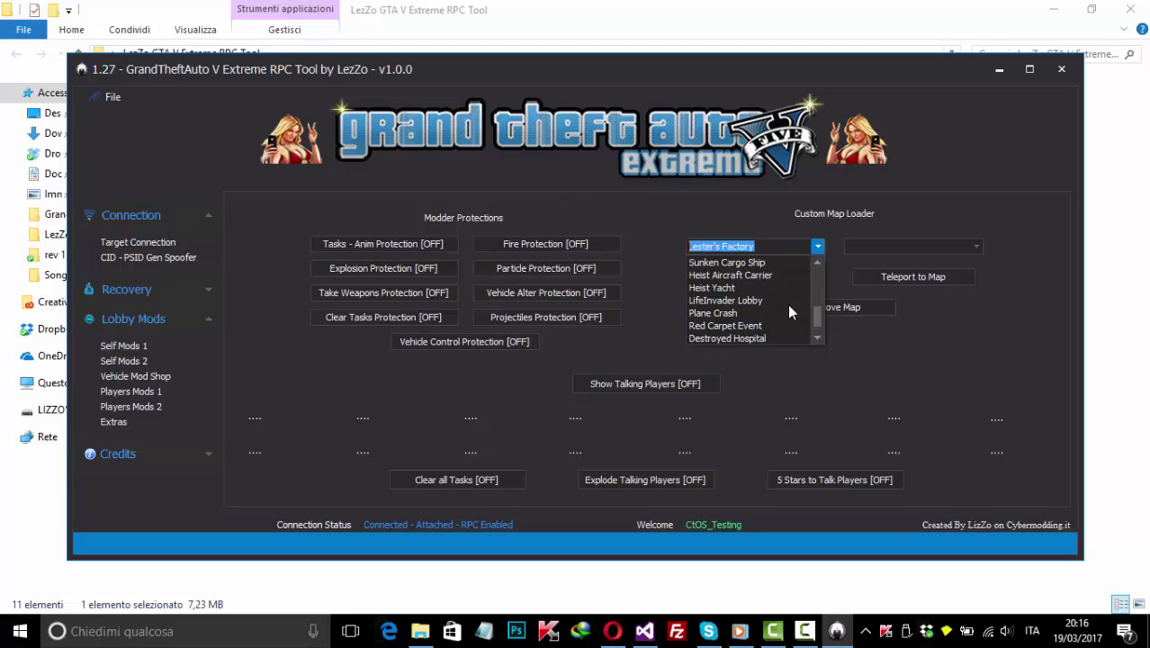
pyautogui.scroll(2, 790, 288)
pyautogui.click(817, 246)
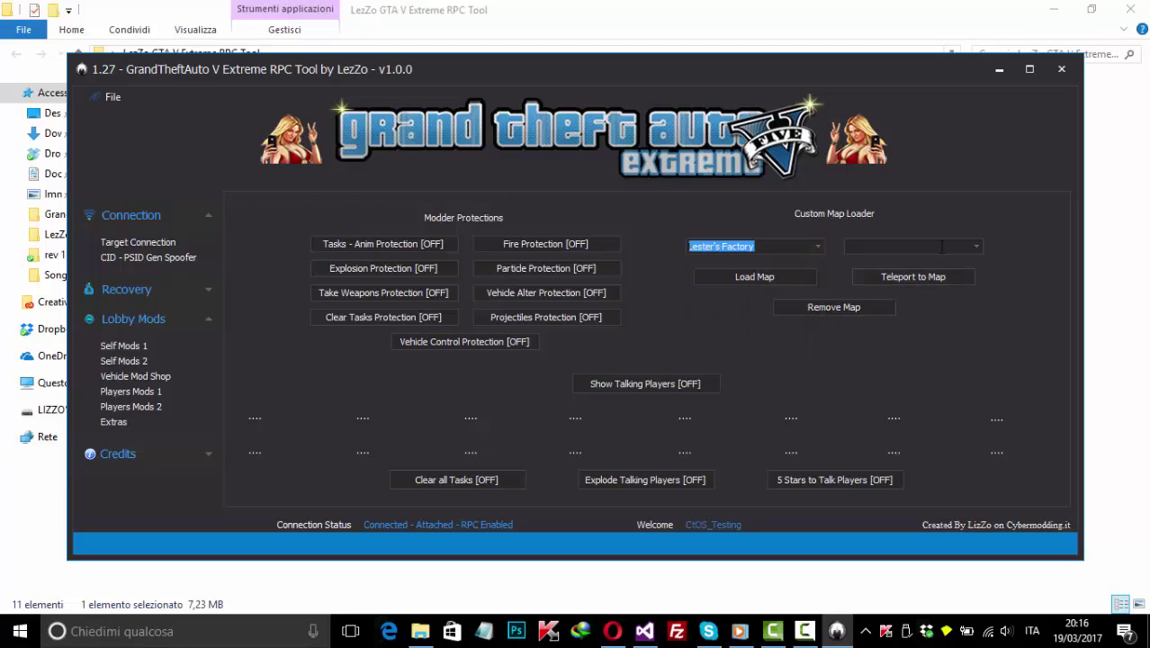
pyautogui.scroll(-3, 944, 245)
pyautogui.scroll(-4, 943, 246)
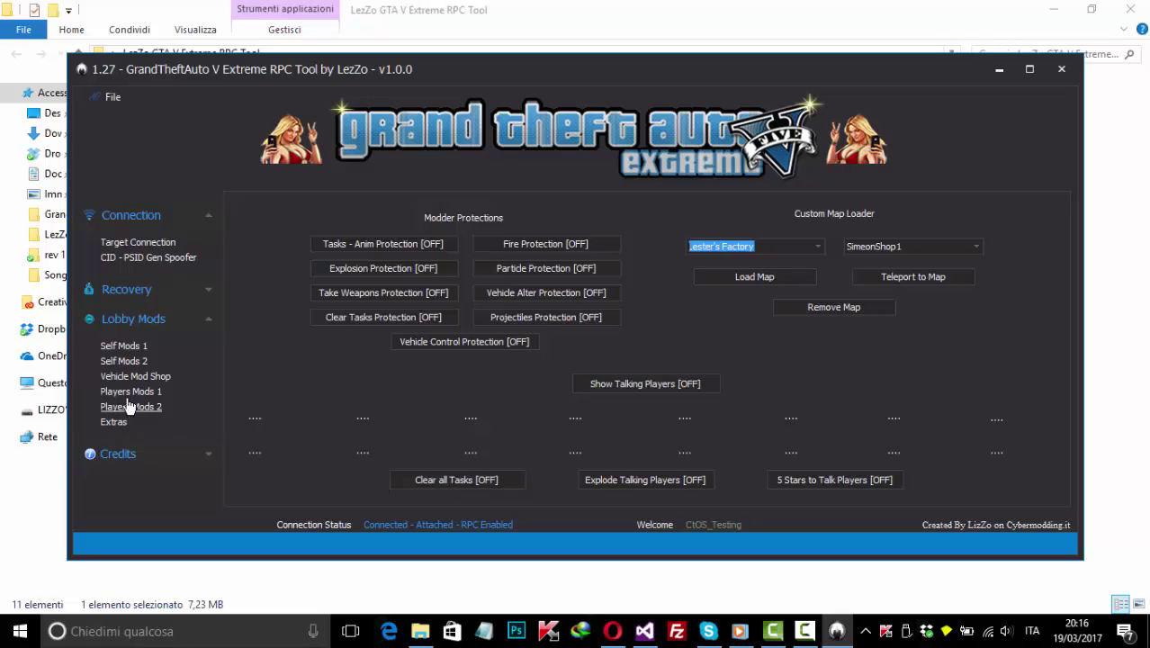
# Revisit the Self Mods 2 and Self Mods 1 pages and view the Credits & Contacts page
pyautogui.click(134, 360)
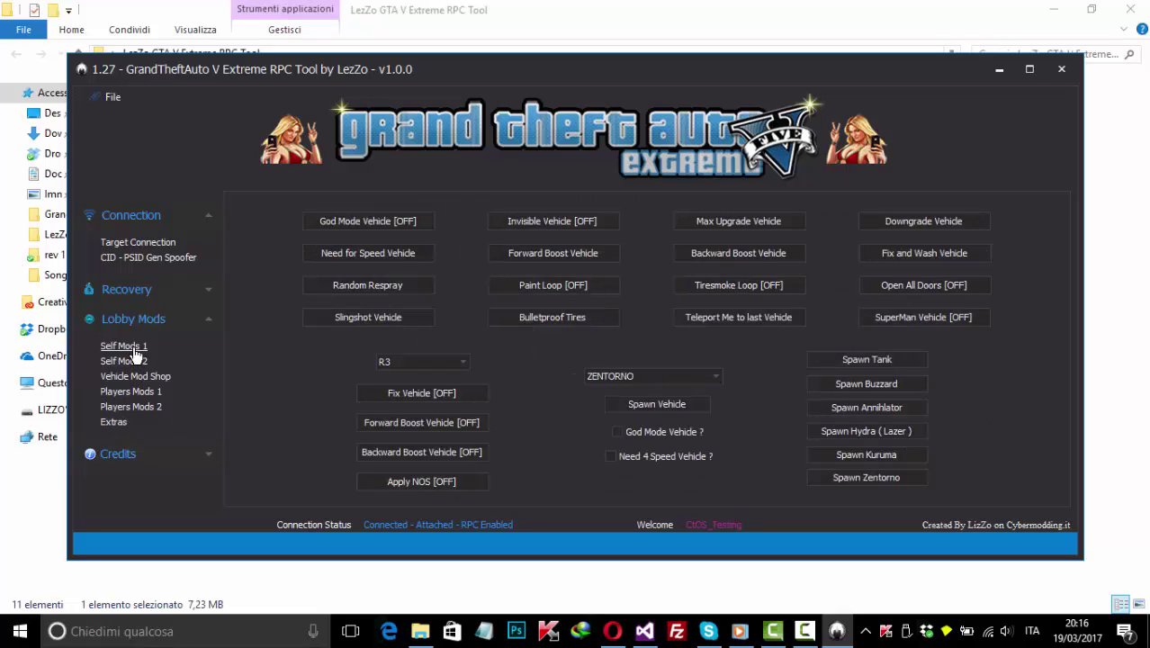
pyautogui.click(121, 345)
pyautogui.click(207, 322)
pyautogui.click(208, 348)
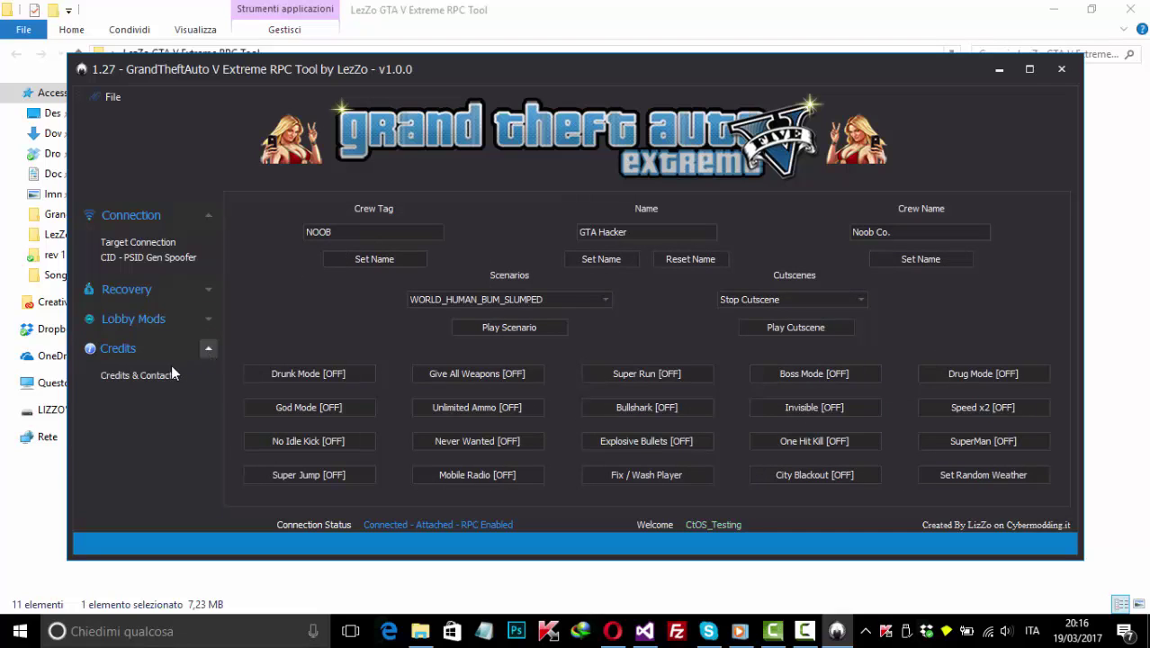
pyautogui.click(149, 376)
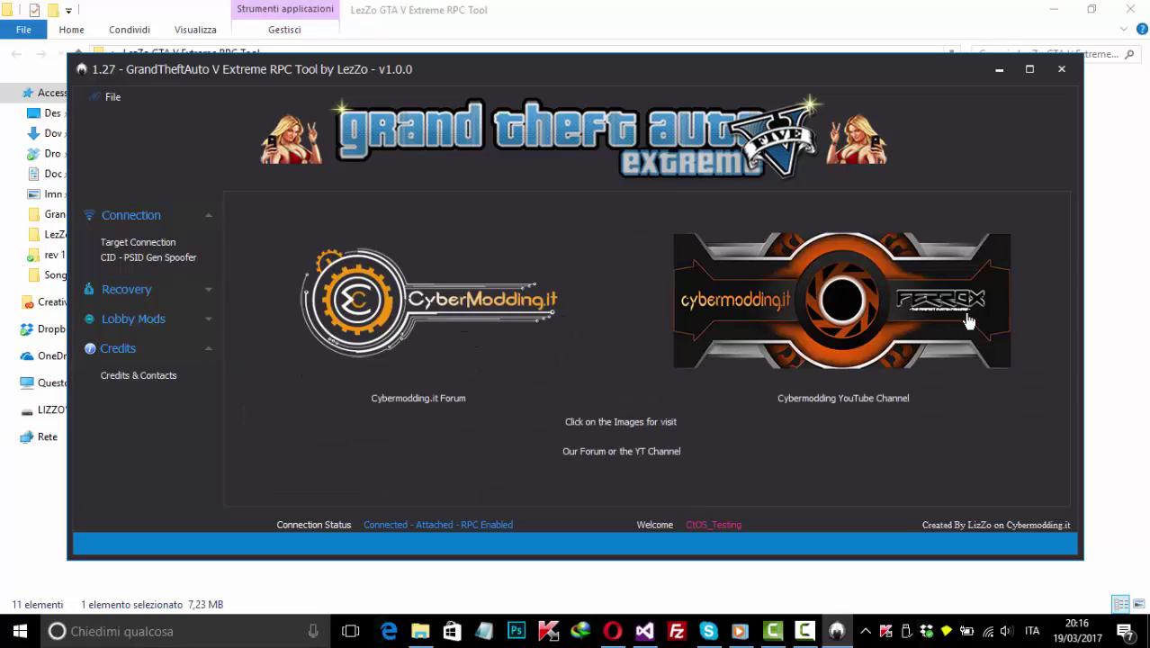
pyautogui.click(208, 349)
# Return to the Target Connection page and disconnect the PS3
pyautogui.click(155, 246)
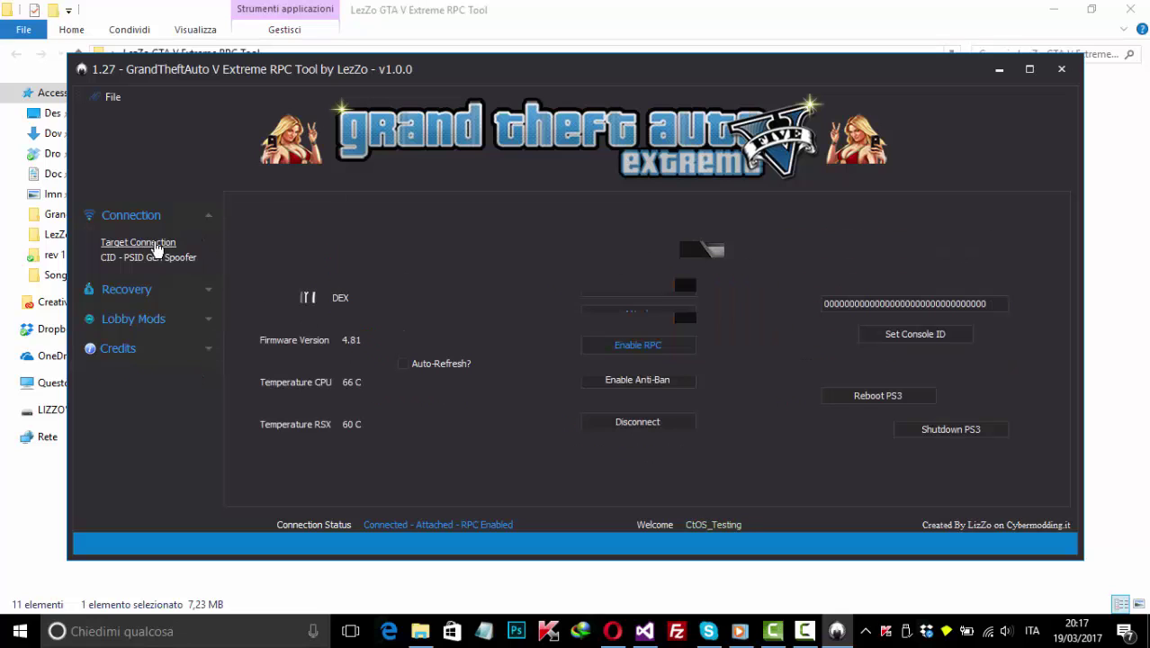
pyautogui.click(627, 417)
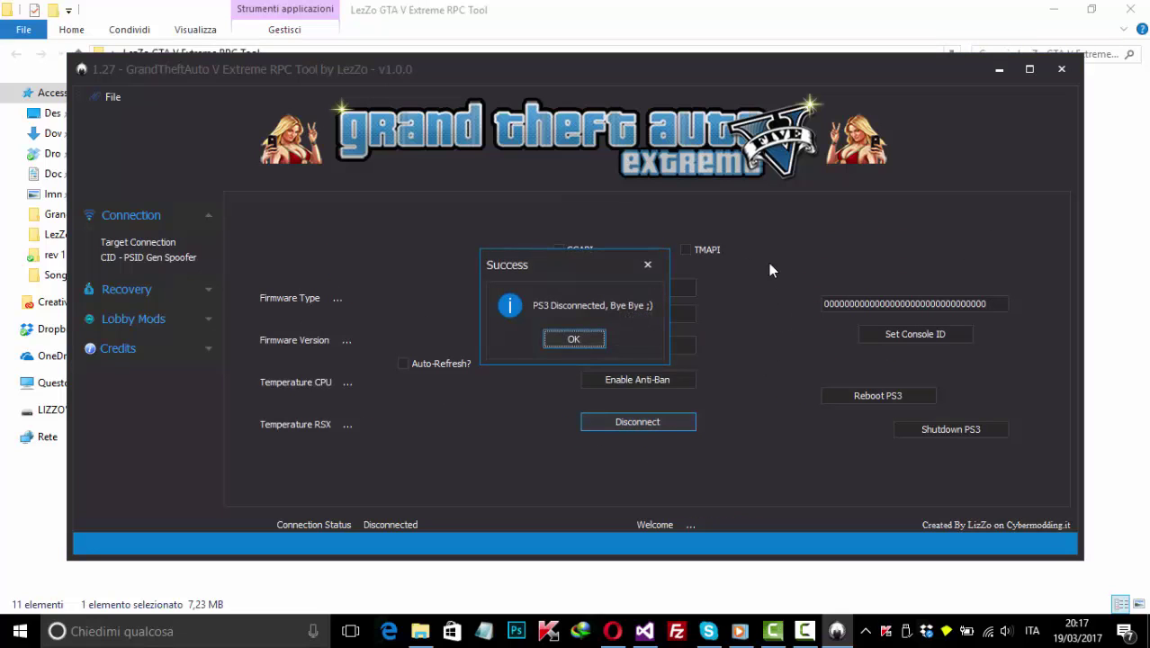
pyautogui.click(573, 338)
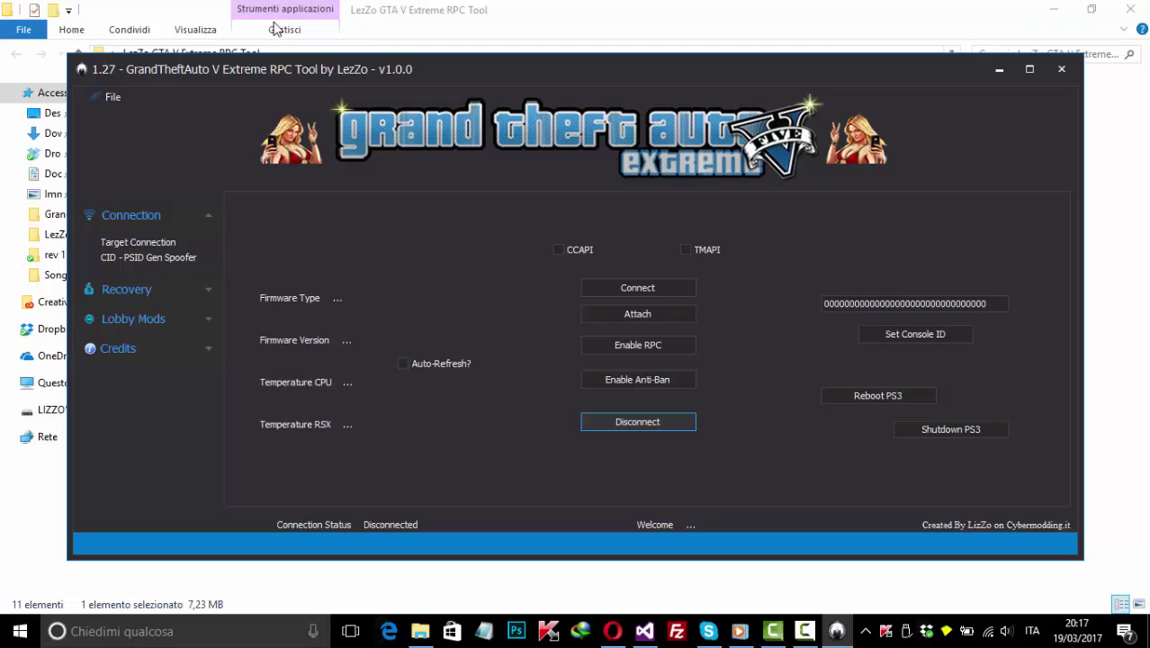
# Open the EBOOT Downloader and examine the descriptions of the first two CEX BLES01807 EBOOTs, leaving number 2 selected
pyautogui.click(104, 96)
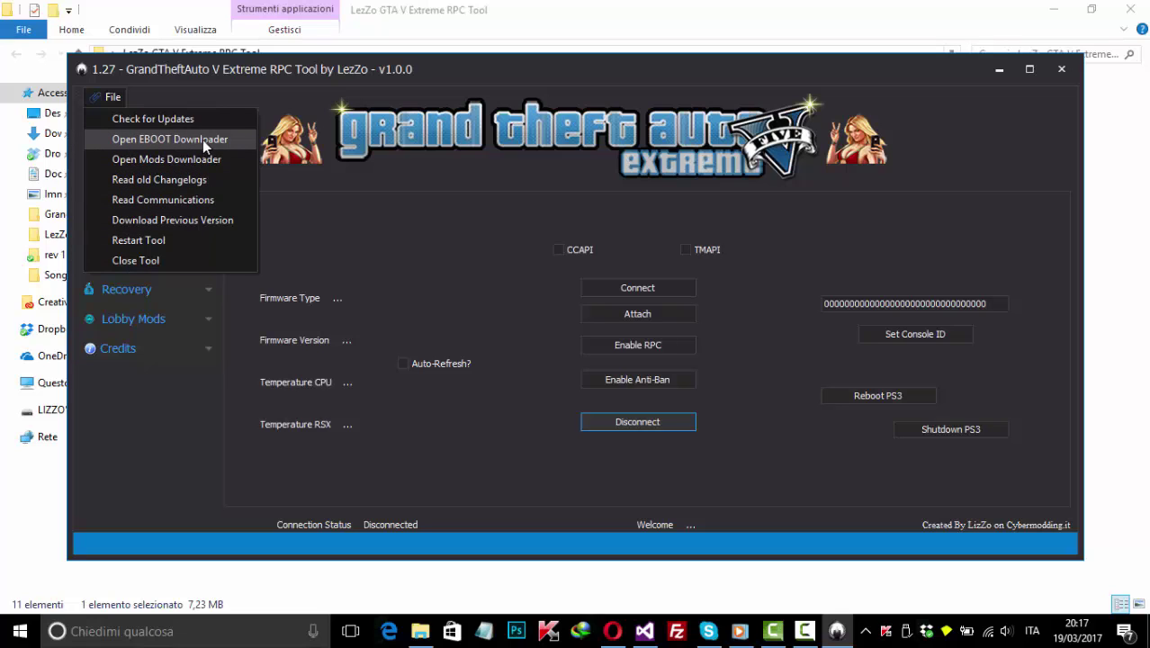
pyautogui.click(145, 142)
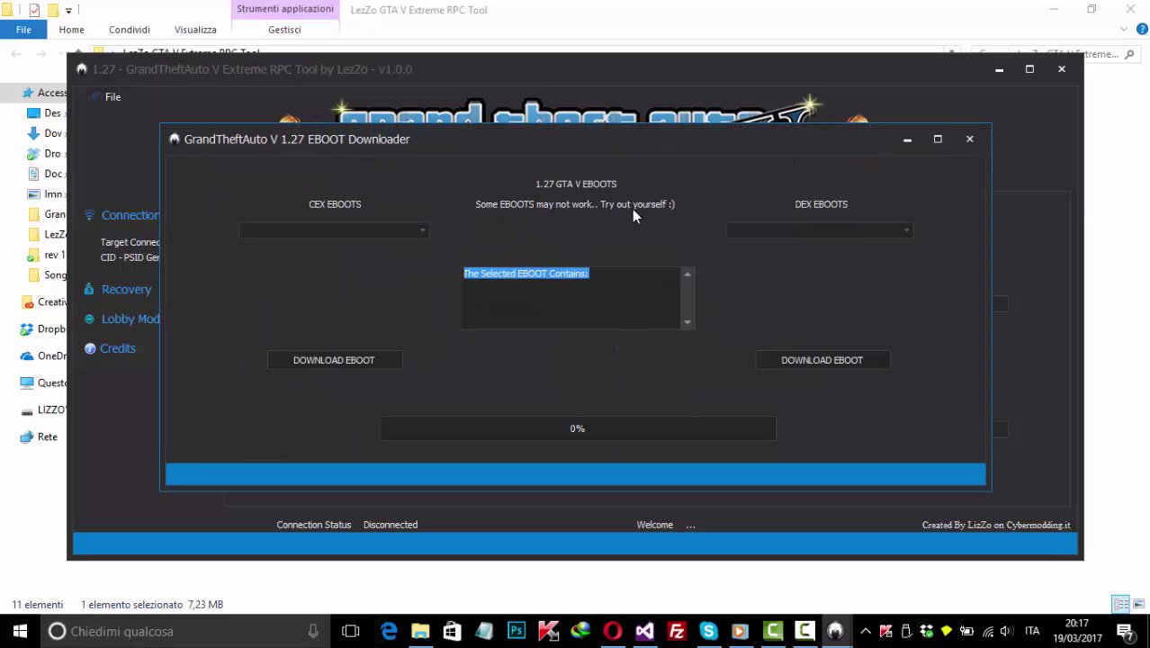
pyautogui.click(425, 231)
pyautogui.click(385, 248)
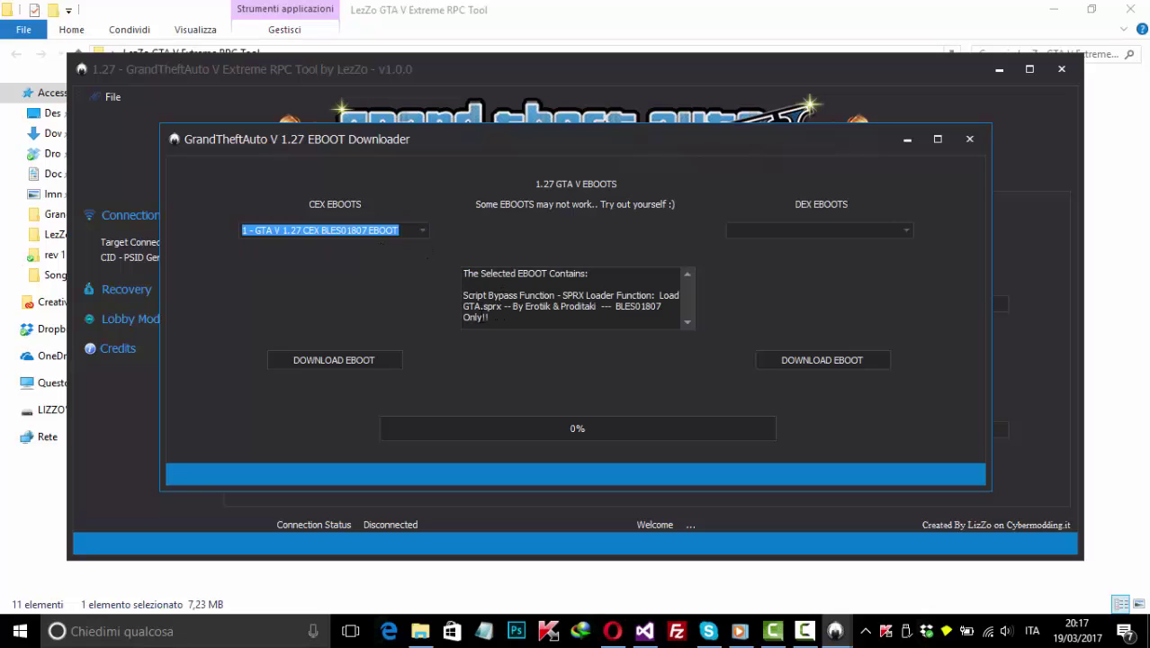
pyautogui.press('Down')
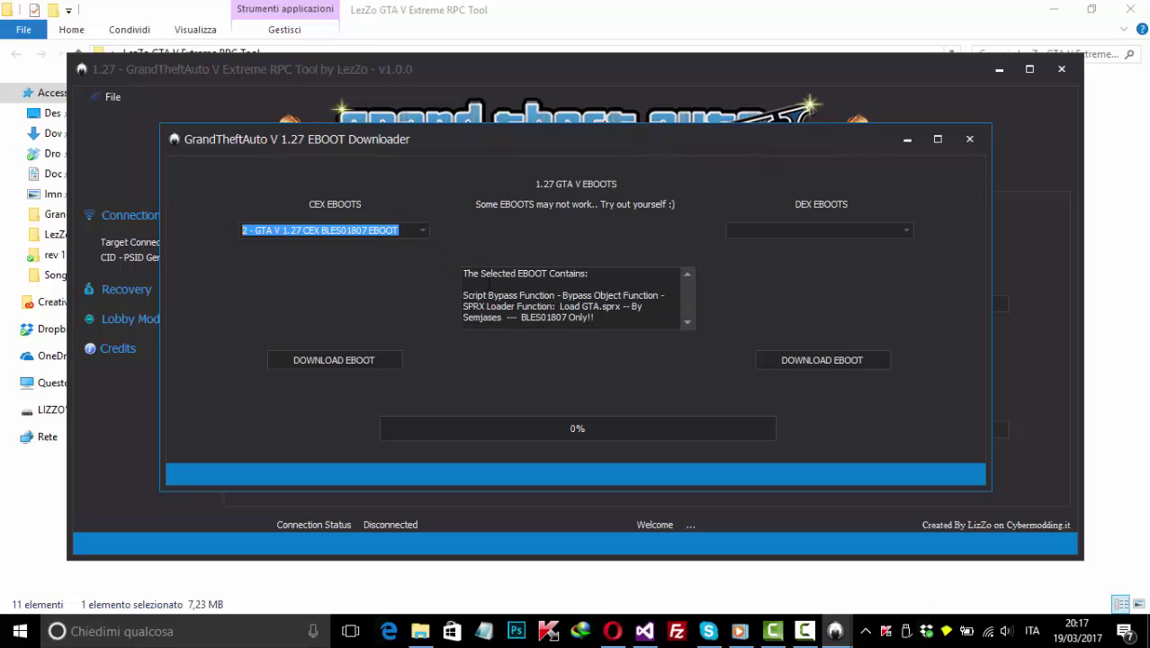
# Go through the DEX EBOOTs up to number 5, read its contents description, and close the EBOOT Downloader
pyautogui.click(898, 231)
pyautogui.click(851, 244)
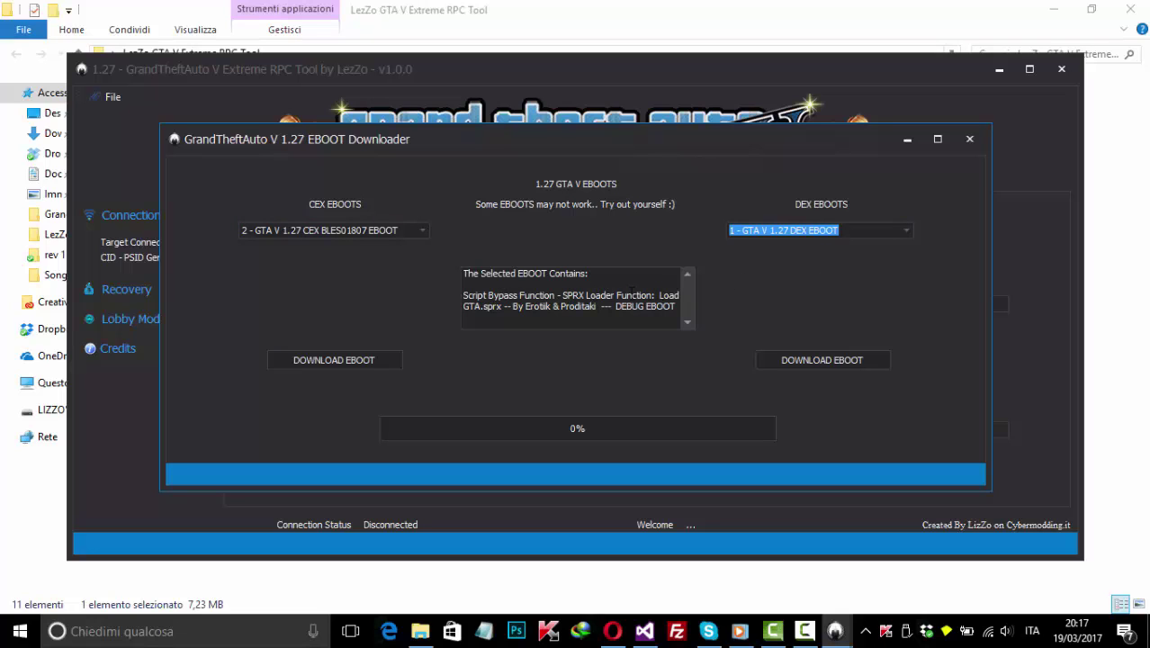
pyautogui.scroll(-3, 806, 231)
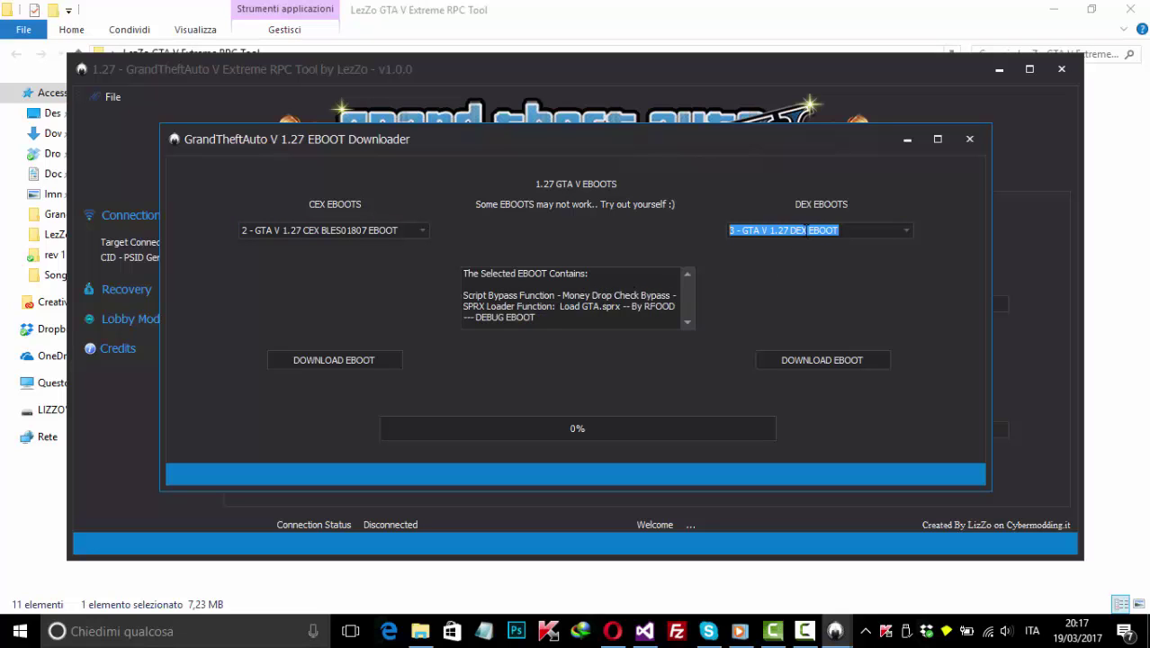
pyautogui.scroll(-1, 806, 231)
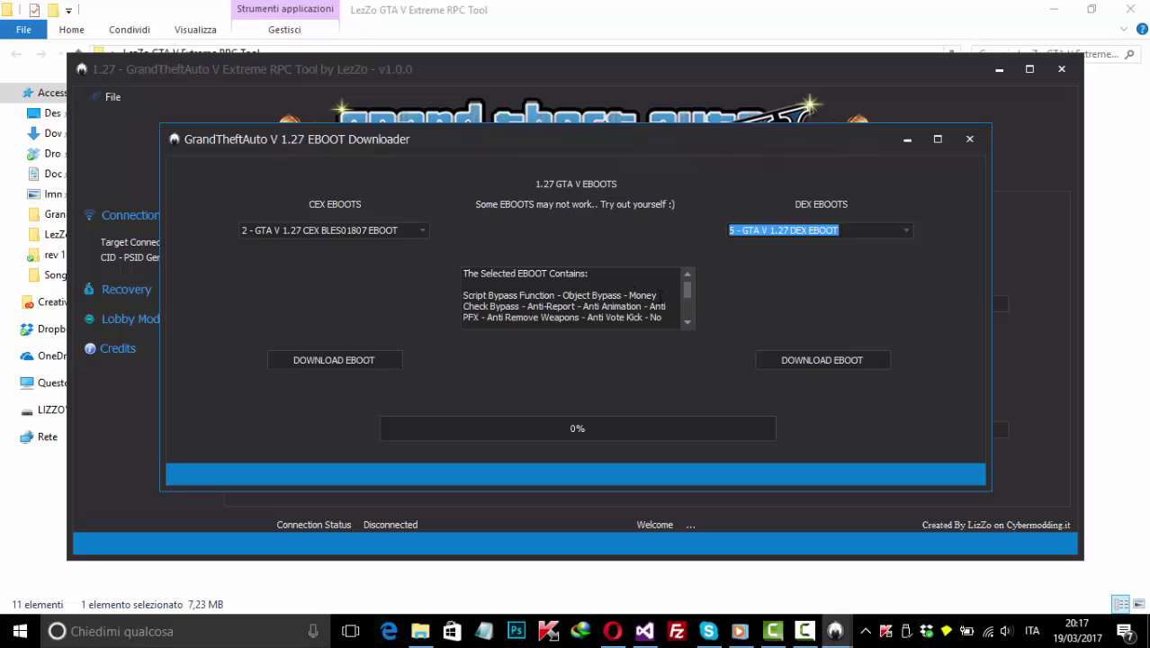
pyautogui.moveTo(688, 292)
pyautogui.mouseDown()
pyautogui.moveTo(688, 313)
pyautogui.moveTo(691, 286)
pyautogui.mouseUp()
pyautogui.click(970, 139)
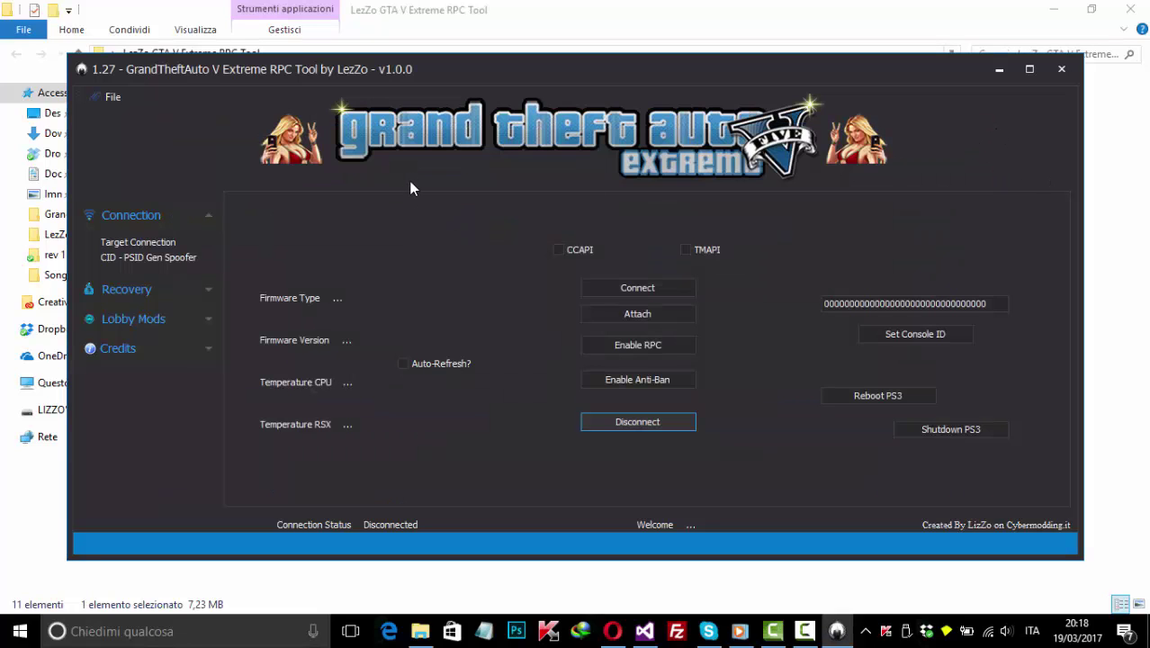
# Open the Mods Downloader and look through the SPRX mod menu previews as far as Infernus Mod Menu v3.1
pyautogui.click(104, 96)
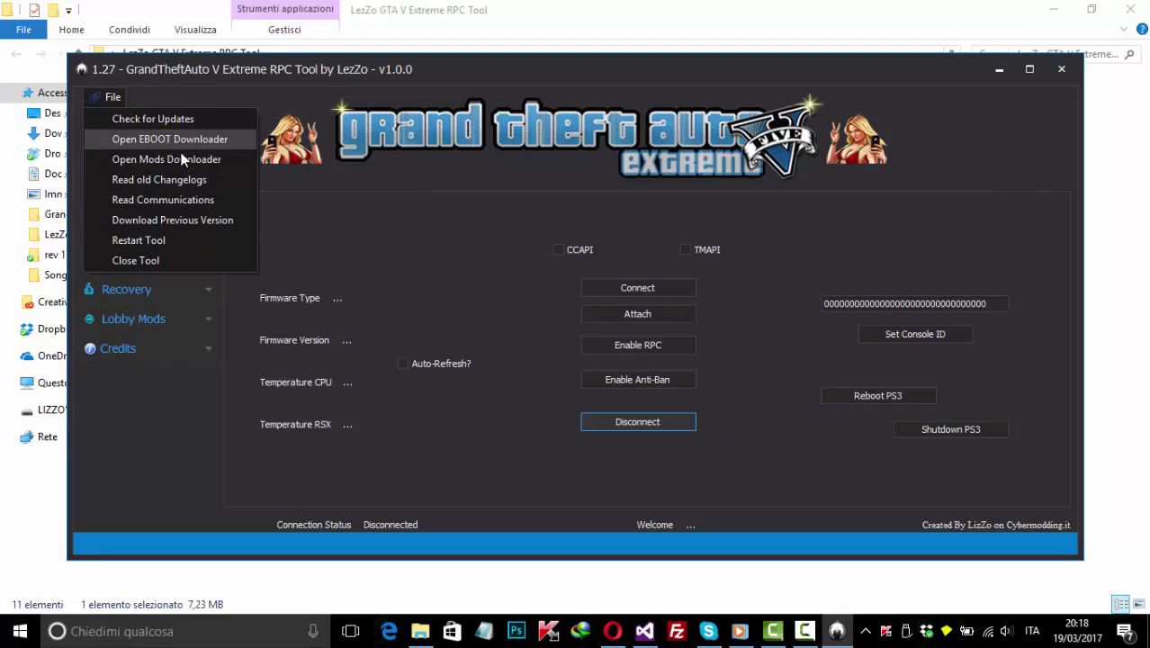
pyautogui.click(158, 160)
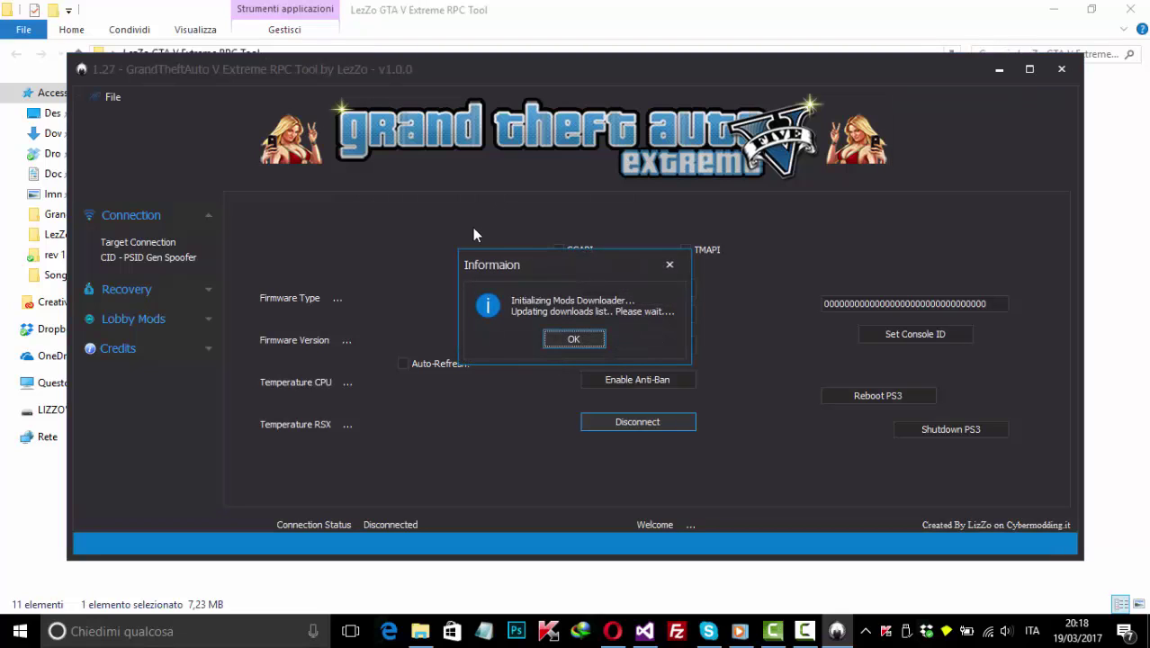
pyautogui.click(567, 340)
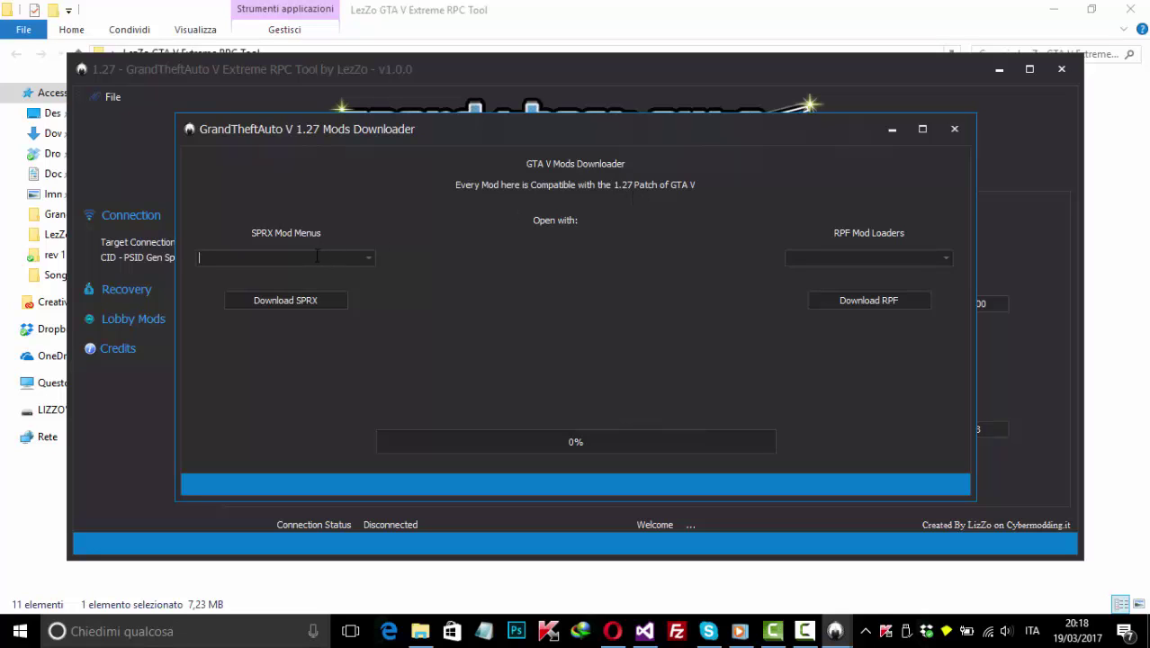
pyautogui.scroll(-1, 317, 258)
pyautogui.scroll(-1, 327, 257)
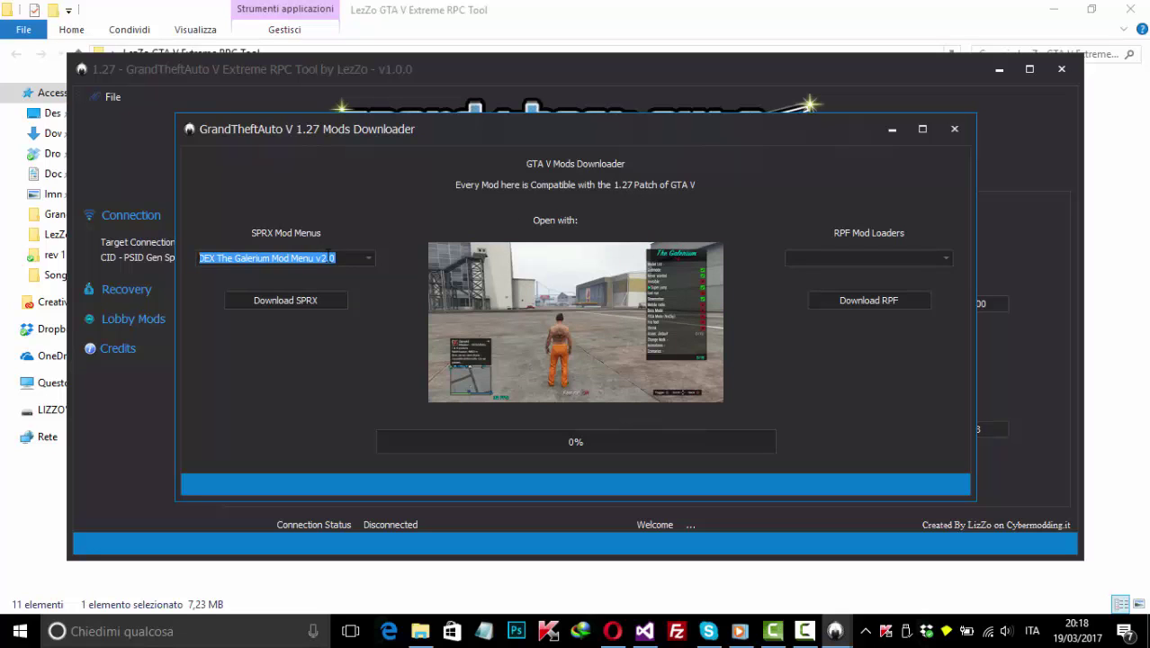
pyautogui.scroll(-2, 328, 257)
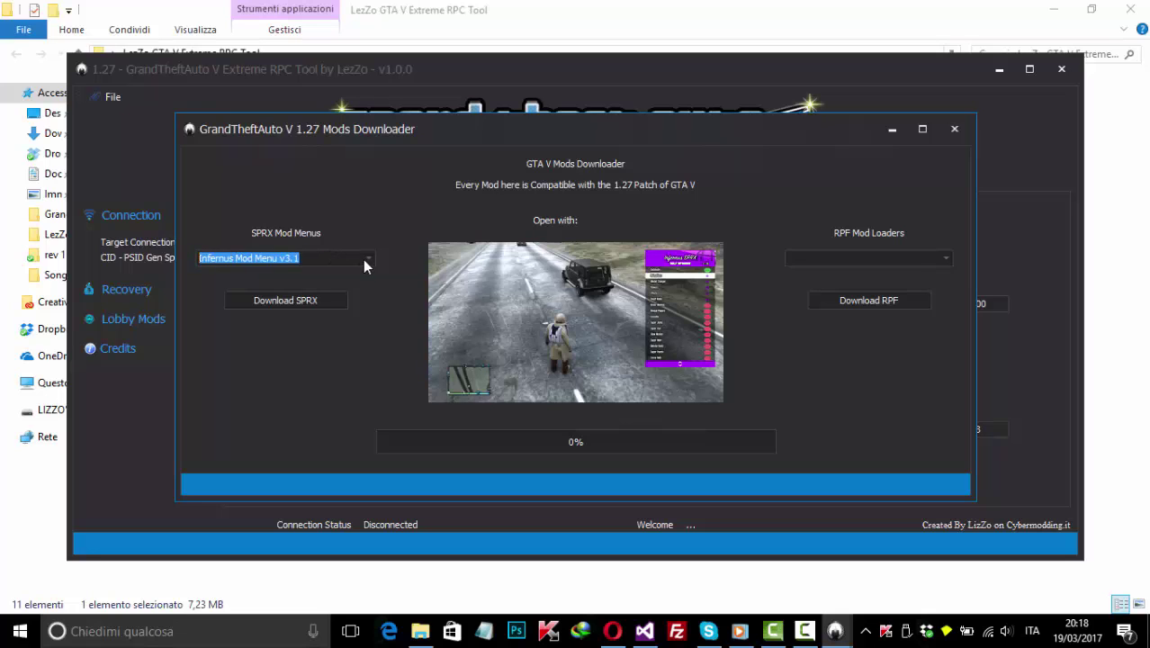
# Select Yourself Mod Menu v2.4.3 from the SPRX mod menus and download it, dismissing the completion message
pyautogui.click(365, 259)
pyautogui.scroll(-2, 331, 310)
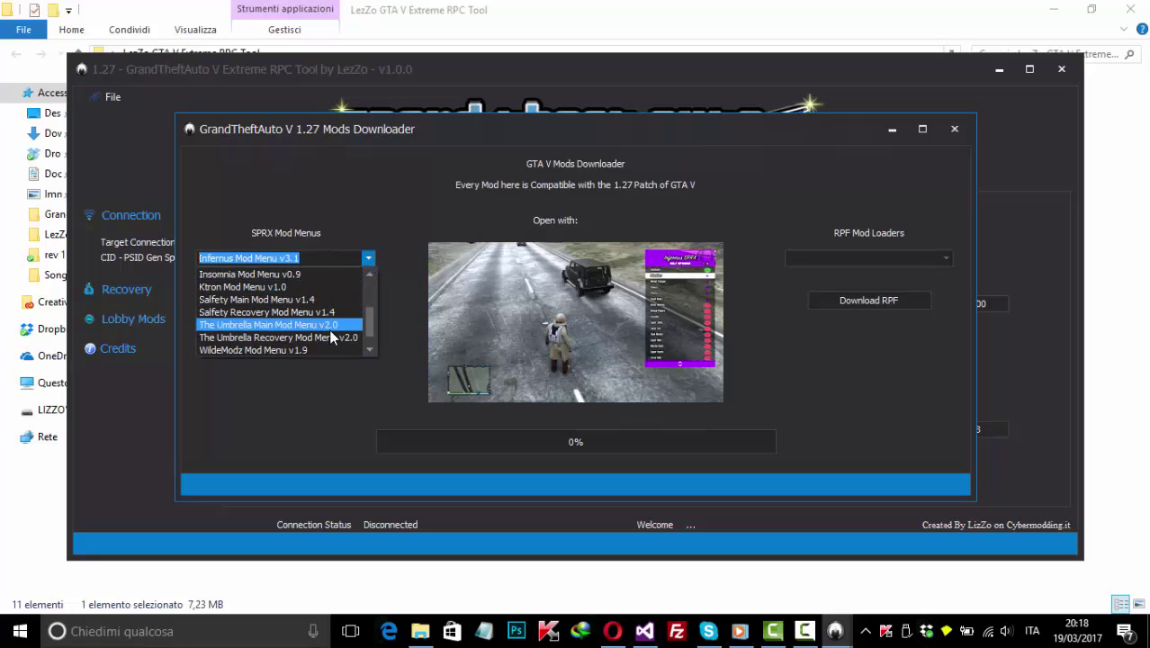
pyautogui.scroll(-1, 328, 335)
pyautogui.click(326, 351)
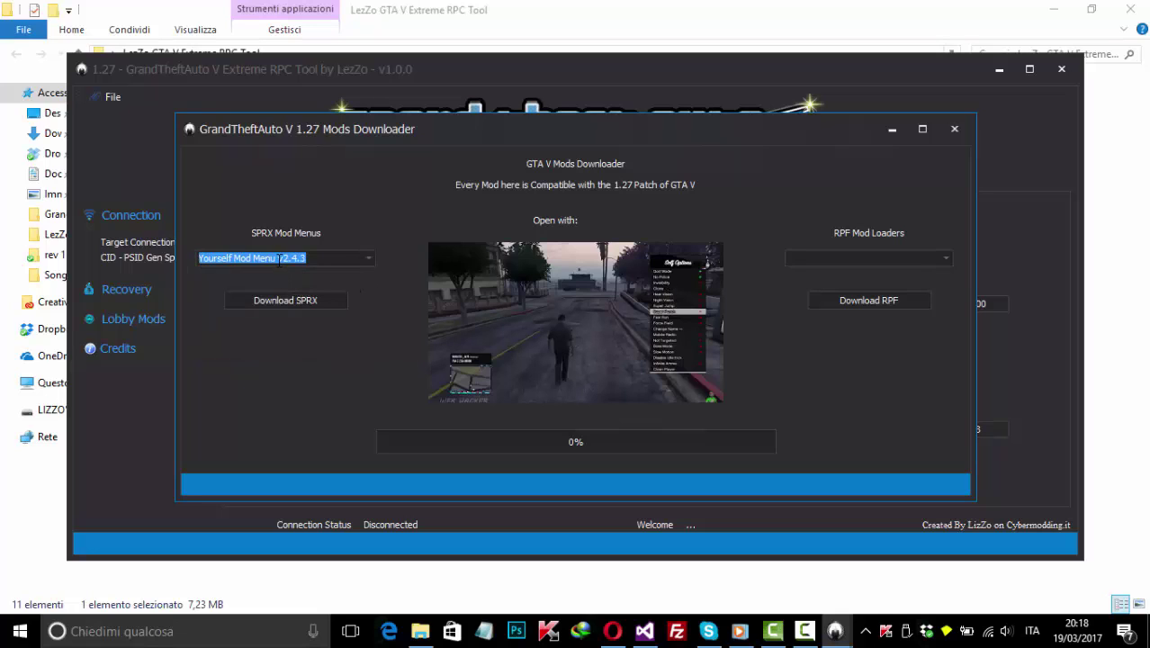
pyautogui.scroll(2, 279, 259)
pyautogui.scroll(-2, 280, 259)
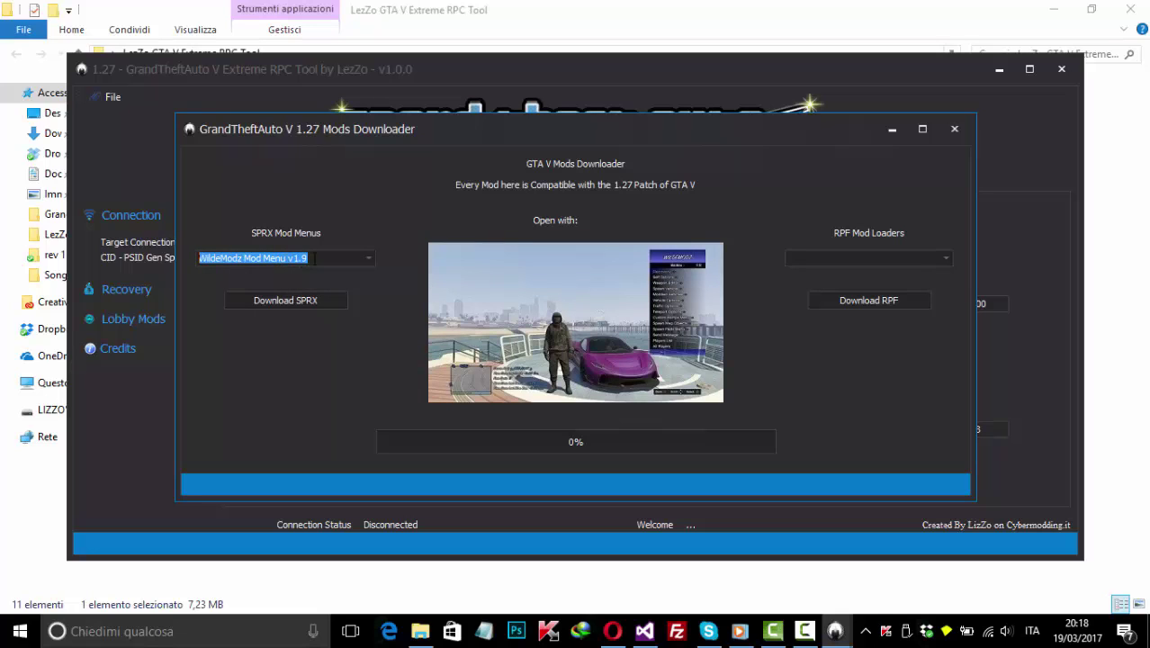
pyautogui.click(295, 299)
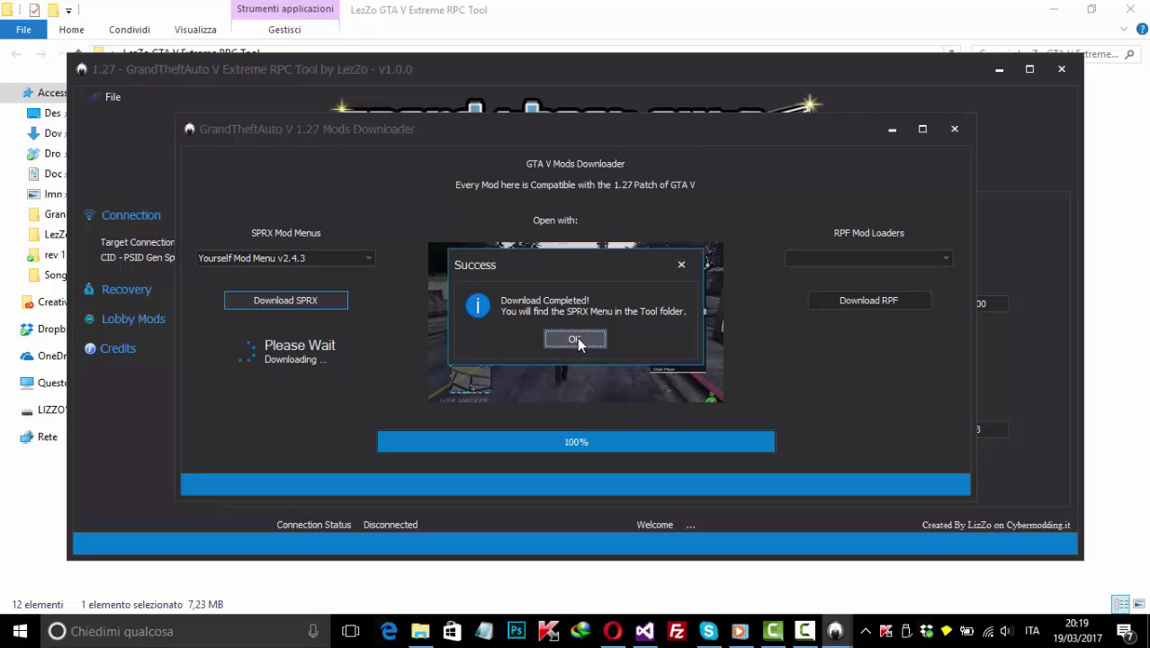
pyautogui.click(576, 339)
# Switch to the tool folder in File Explorer, inspect the contents of Yourself-SPRX-v2.4.3.rar in WinRAR, and close the archive
pyautogui.click(403, 590)
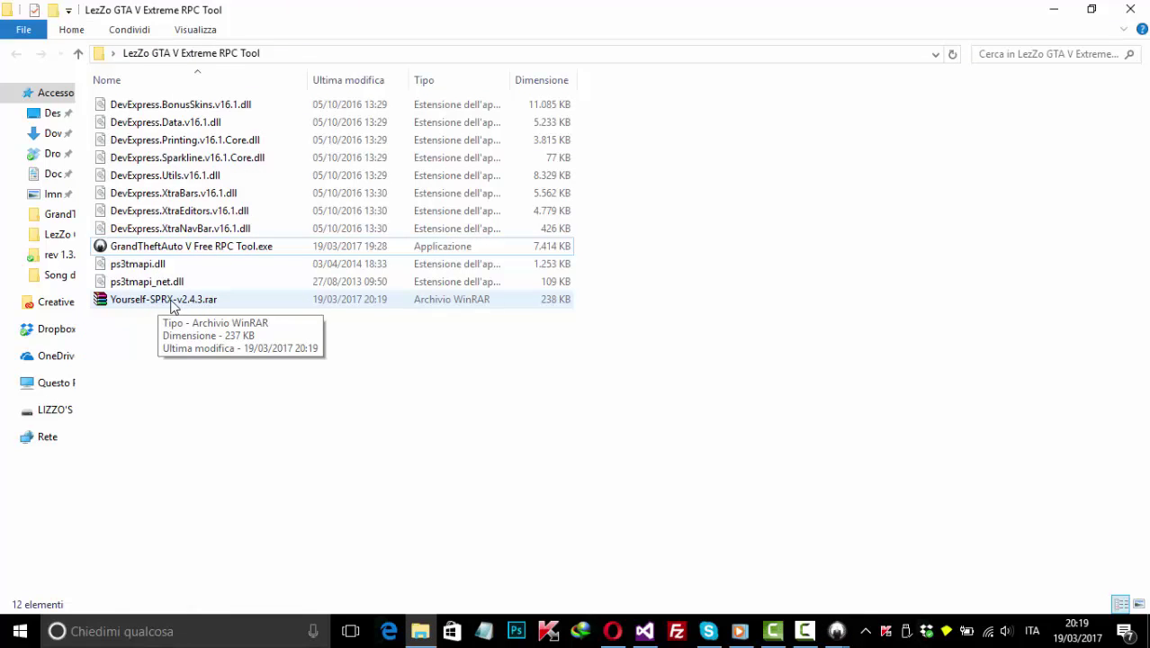
pyautogui.click(162, 299)
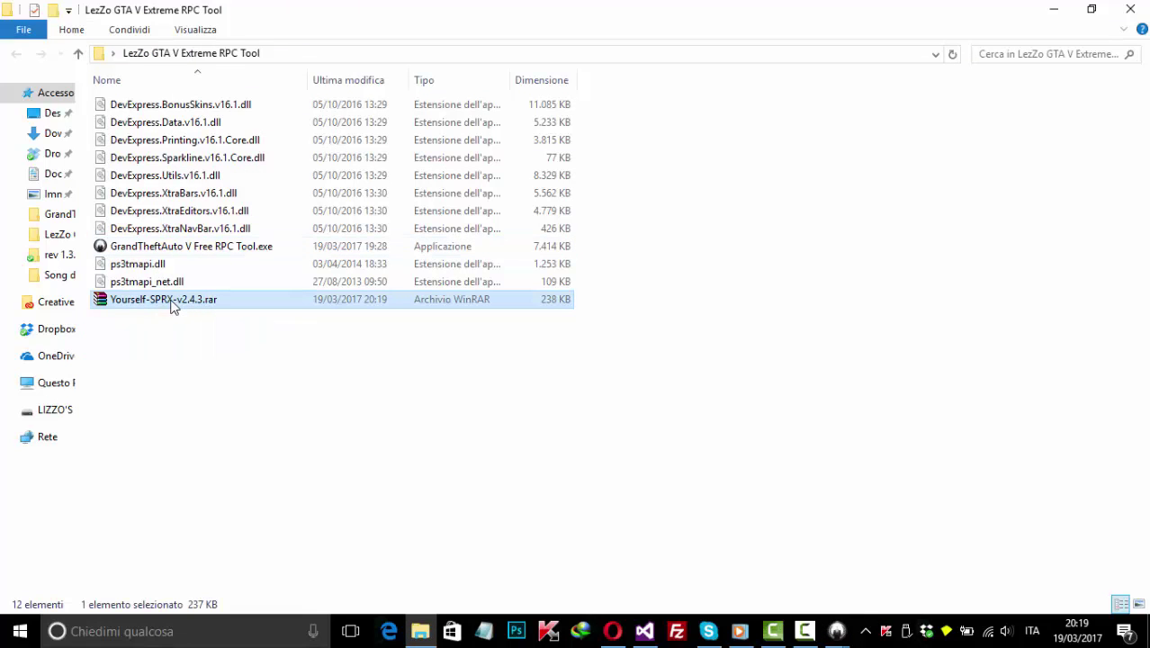
pyautogui.doubleClick(174, 306)
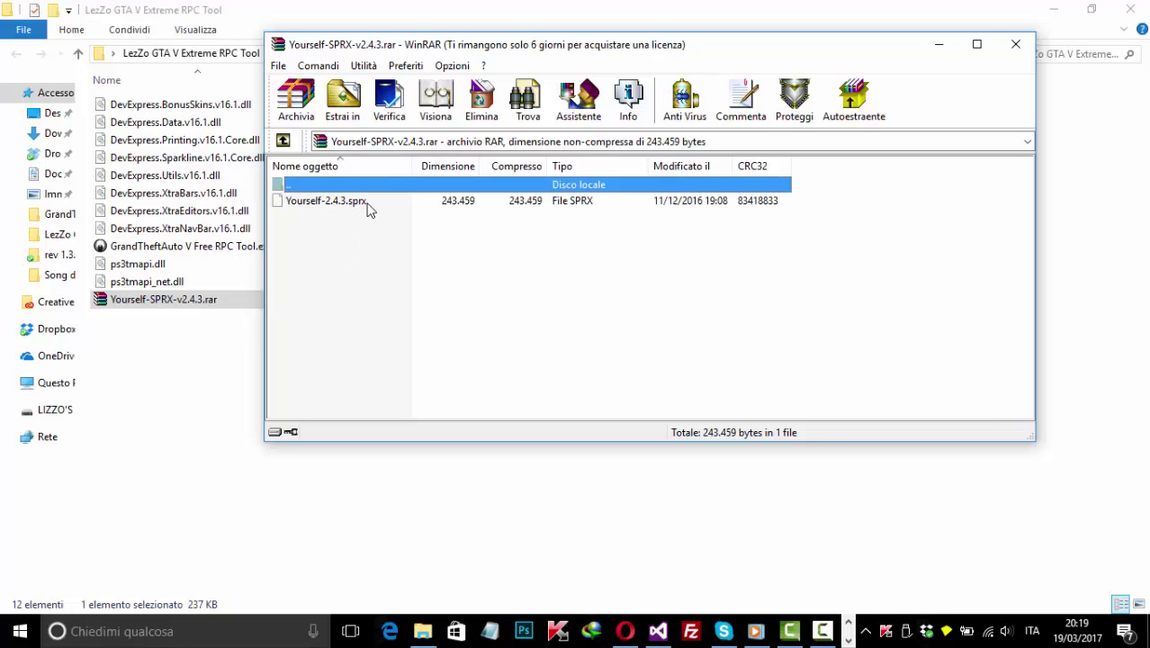
pyautogui.click(1015, 44)
# Return to the Mods Downloader and view more SPRX menu previews, including Ktron v1.0 and Salfety Main v1.4, ending on Insomnia v0.9
pyautogui.moveTo(845, 631)
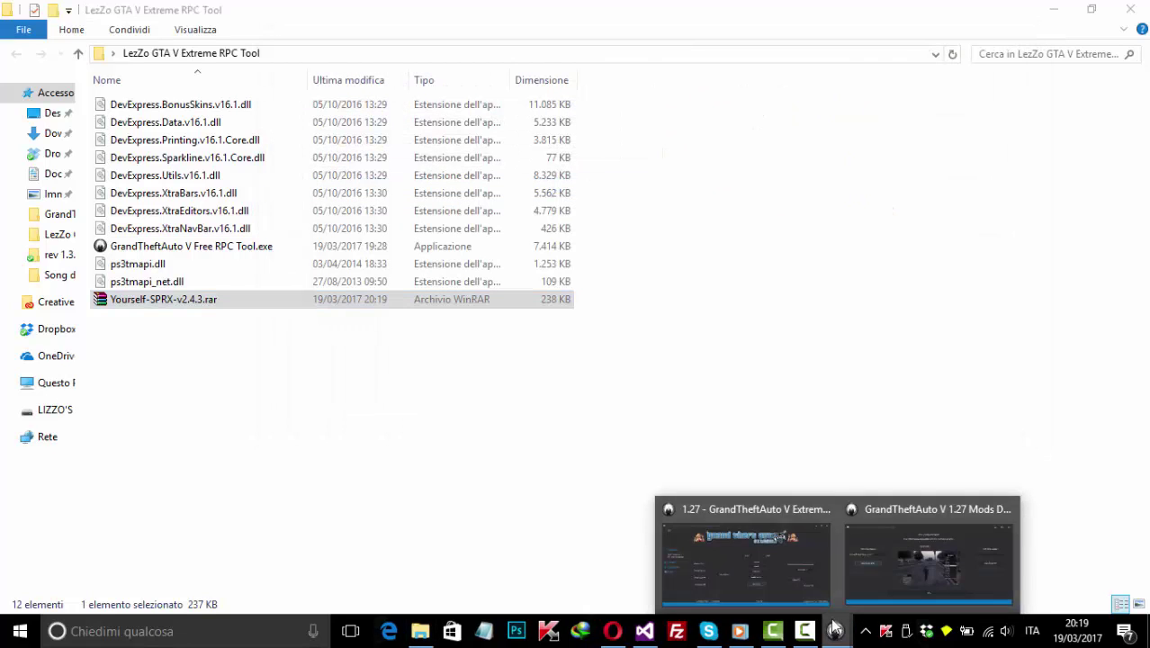
pyautogui.click(882, 566)
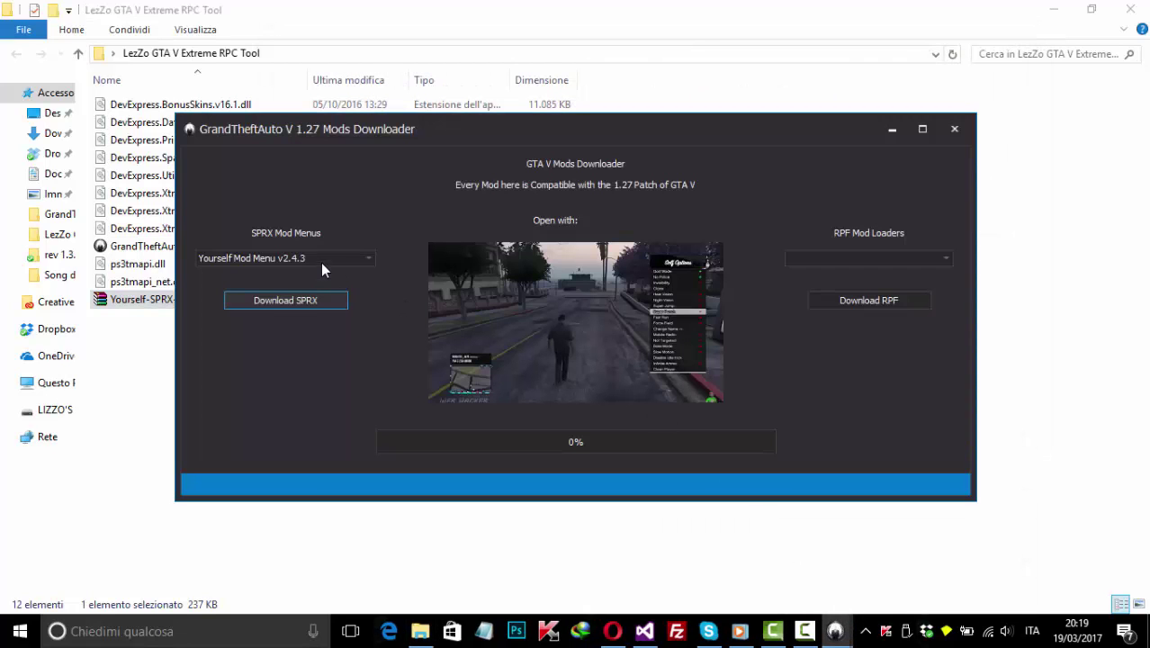
pyautogui.scroll(-3, 321, 261)
pyautogui.scroll(-2, 322, 259)
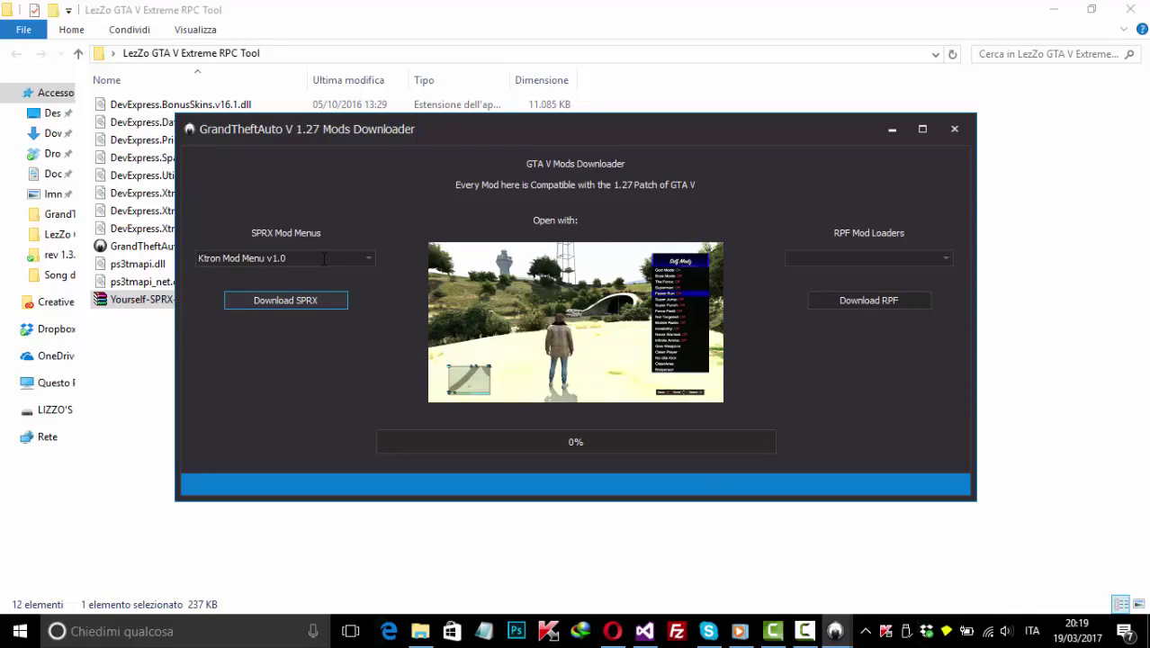
pyautogui.scroll(1, 322, 260)
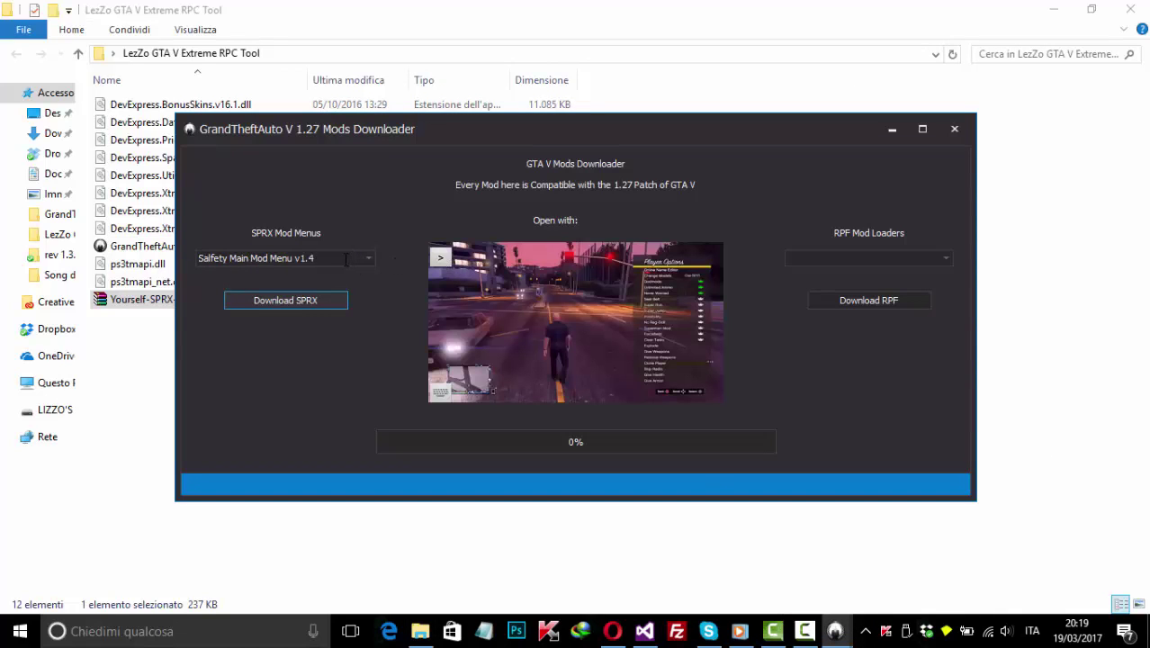
pyautogui.scroll(-2, 344, 259)
pyautogui.scroll(-1, 345, 259)
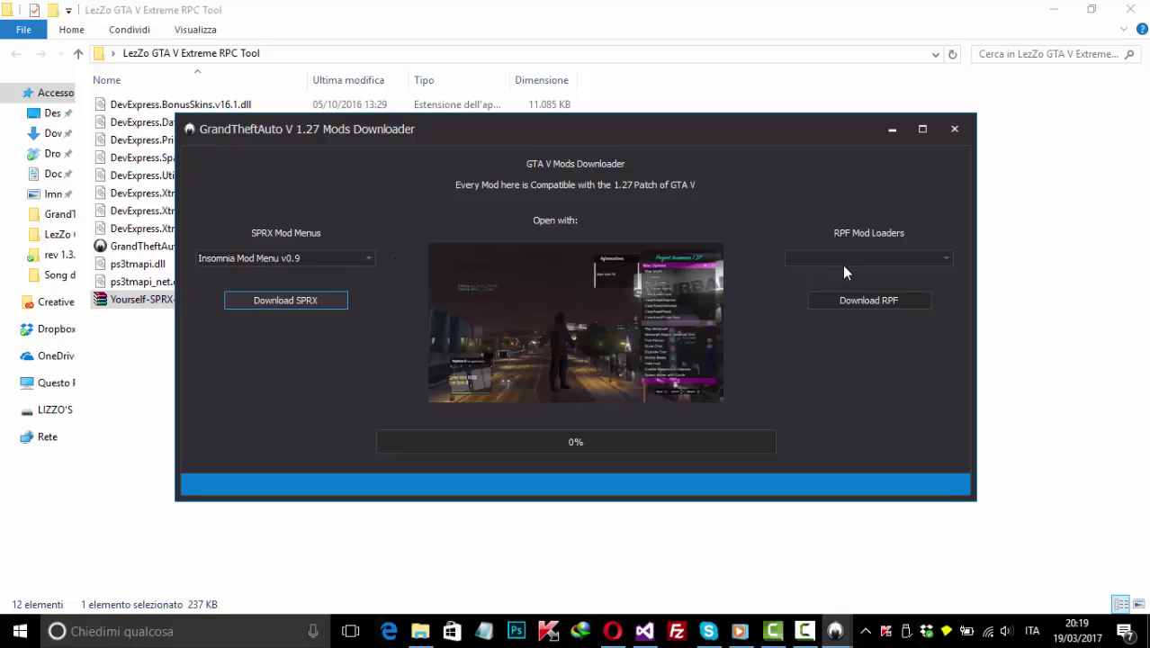
# Look through the RPF mod loader previews from Axx67 v3.0 and Salfety v7.0 to Majestic Mod Loader Custom v1.3.7
pyautogui.scroll(-1, 842, 261)
pyautogui.scroll(-3, 860, 258)
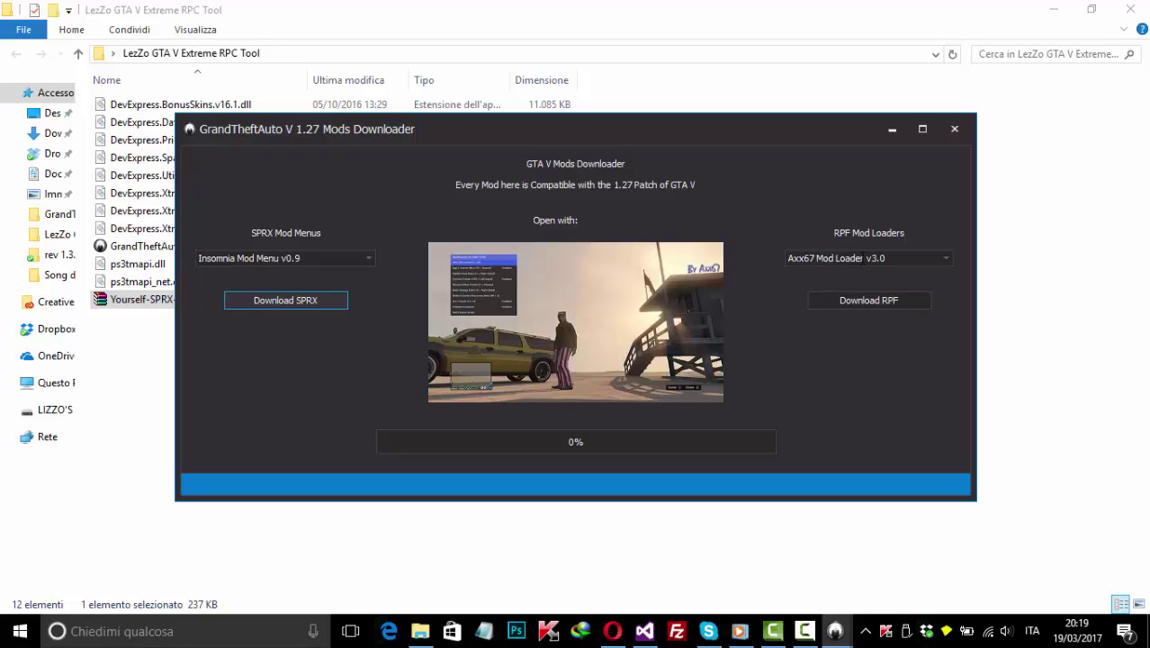
pyautogui.scroll(-3, 862, 258)
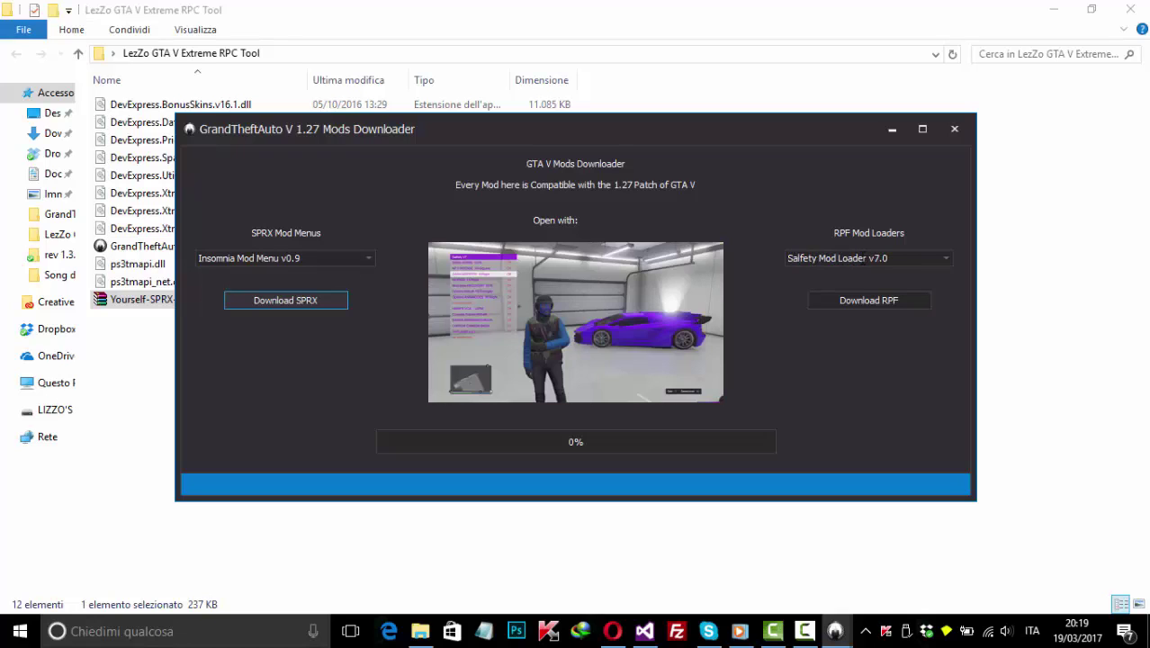
pyautogui.scroll(-3, 862, 258)
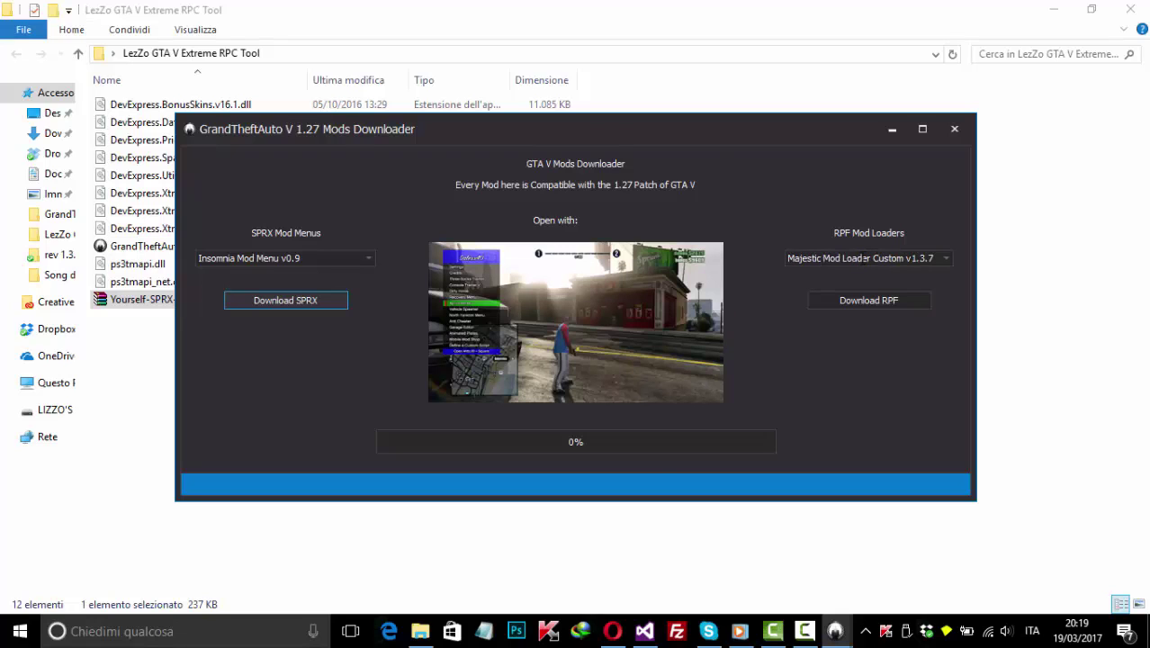
# Review the full list of RPF mod loaders, preview Axx67 Mod Loader v3.0, and close the Mods Downloader
pyautogui.click(945, 258)
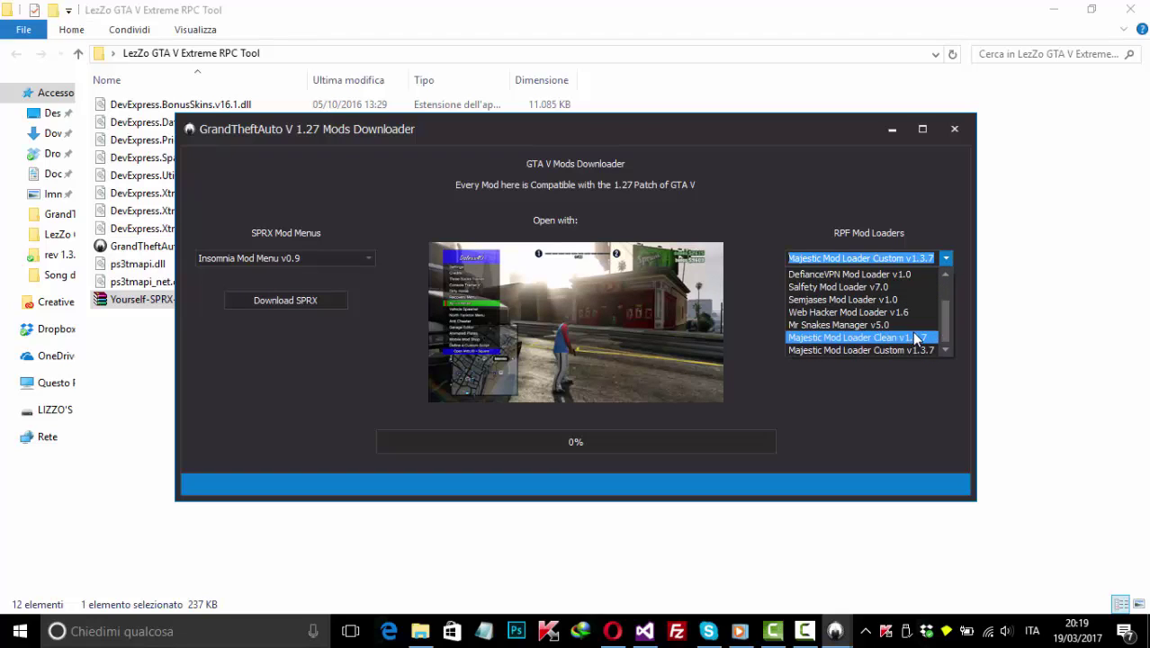
pyautogui.scroll(2, 909, 327)
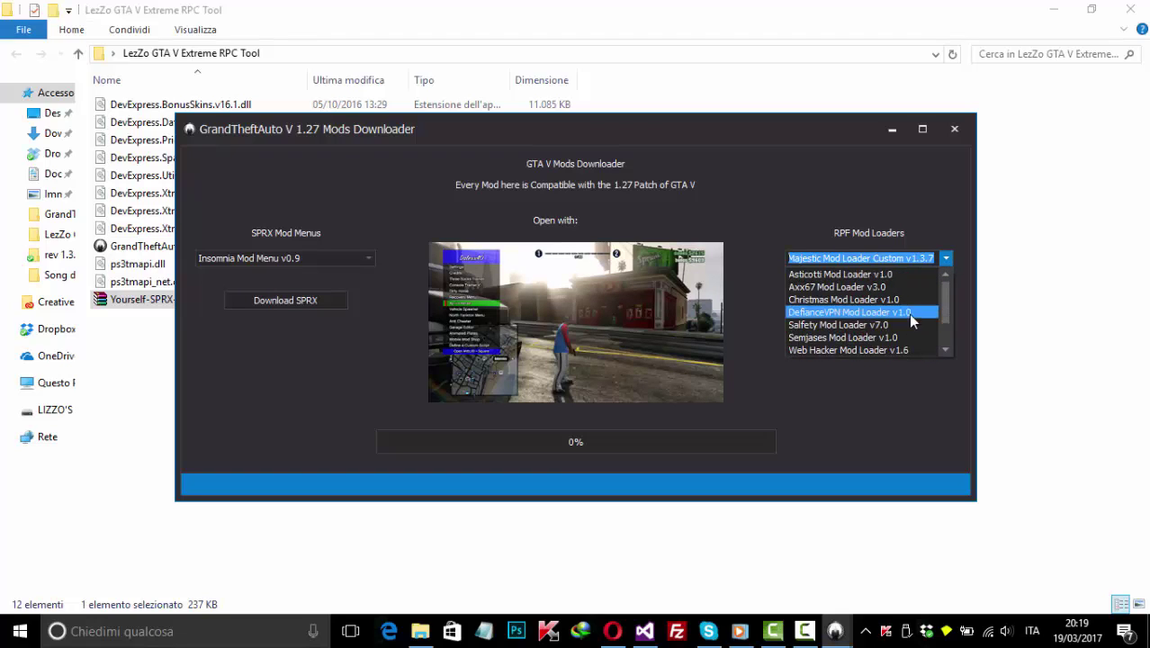
pyautogui.click(905, 288)
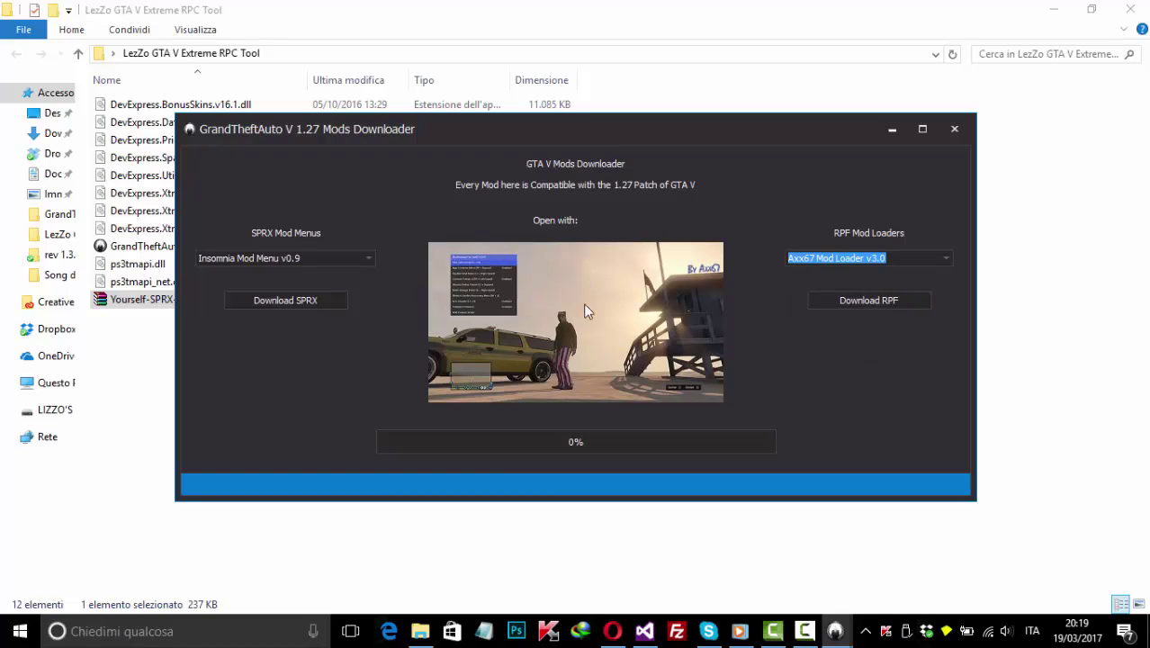
pyautogui.click(848, 299)
pyautogui.click(955, 129)
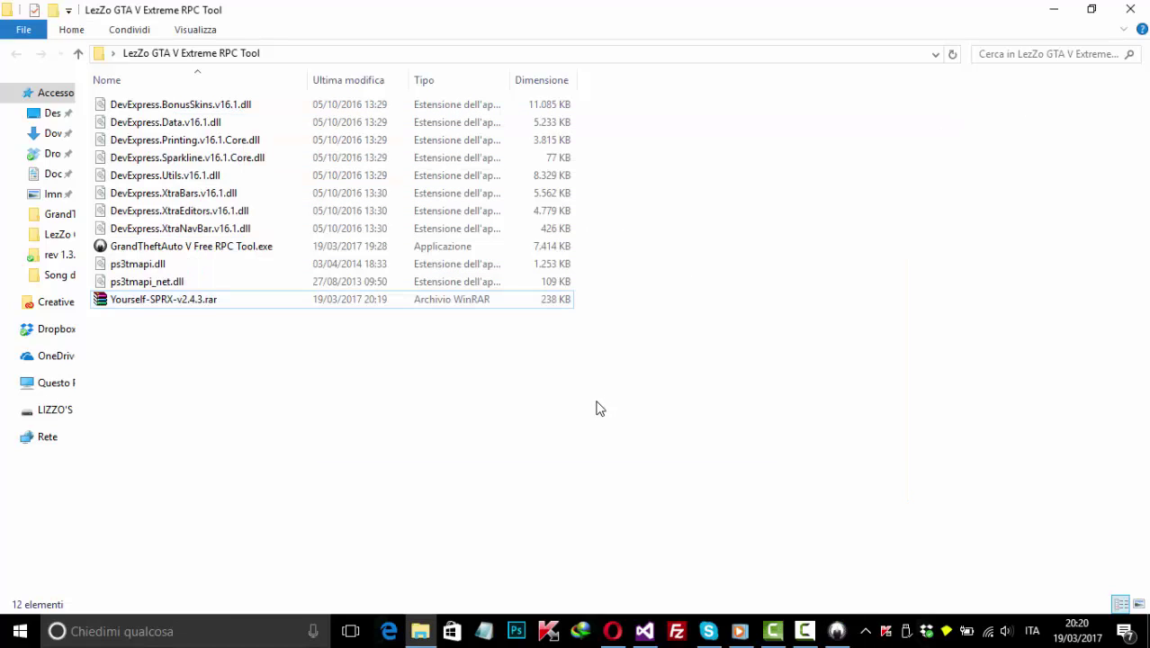
# Bring back the main GTA V Extreme RPC Tool window, check for updates, and close the tool
pyautogui.click(837, 631)
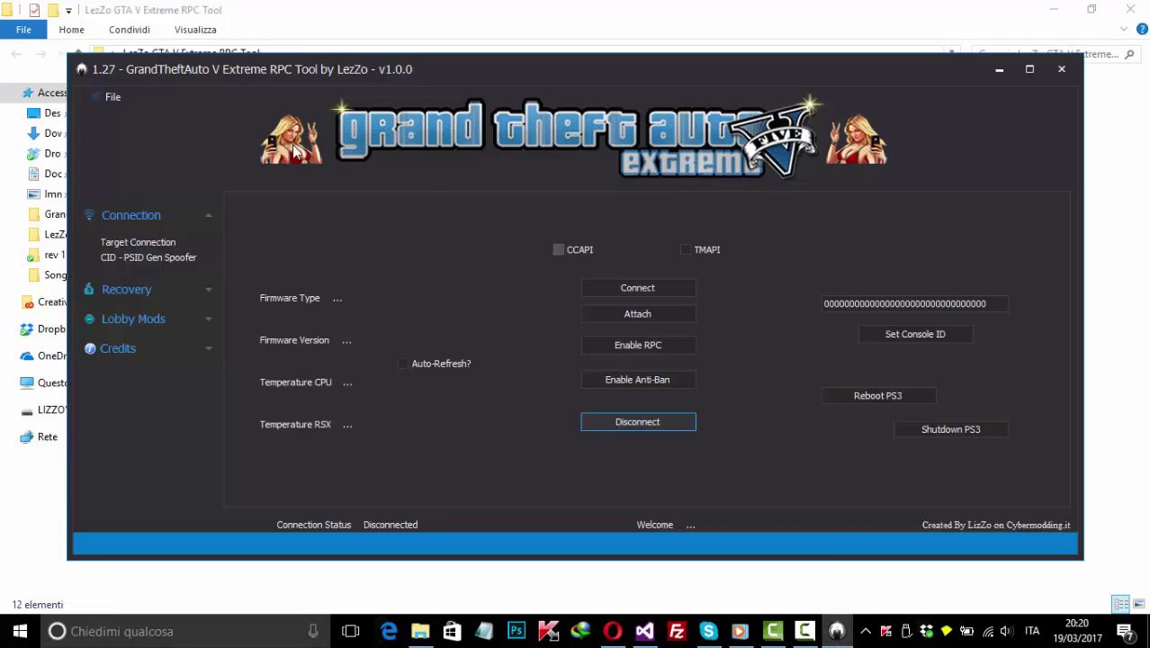
pyautogui.click(113, 98)
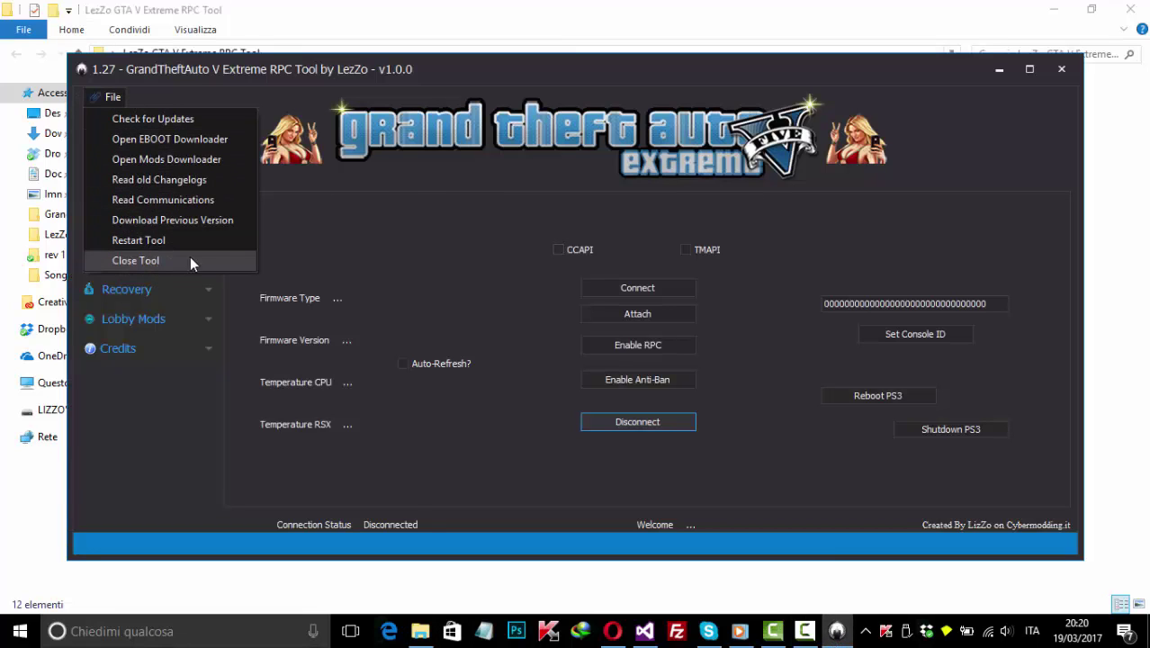
pyautogui.click(193, 119)
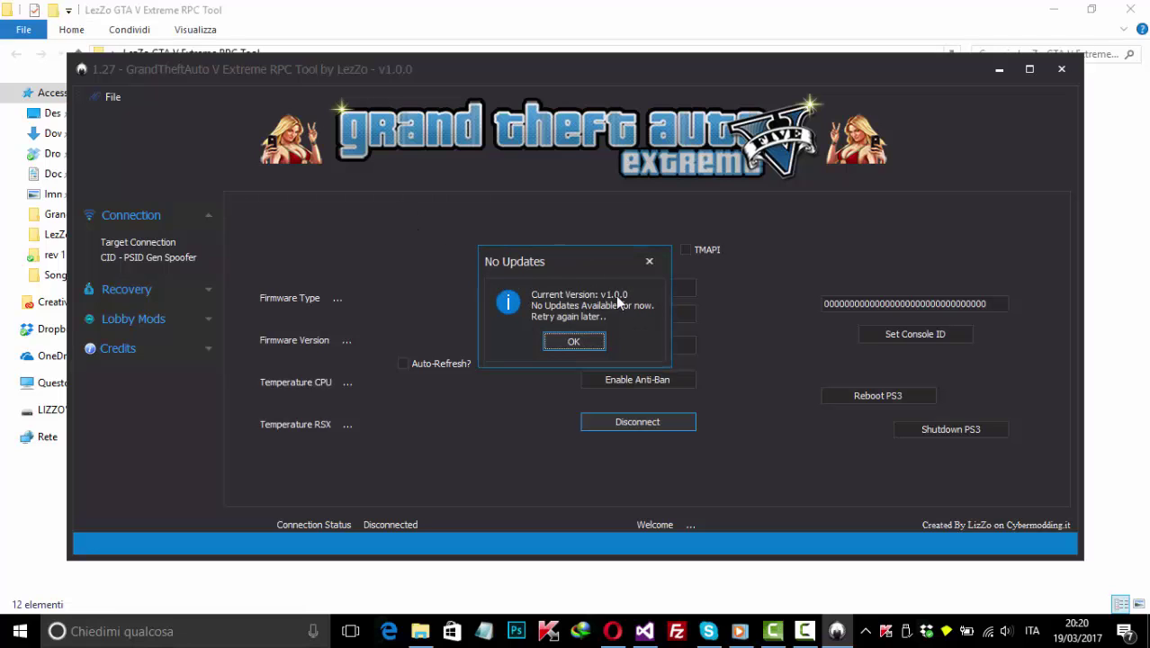
pyautogui.click(570, 340)
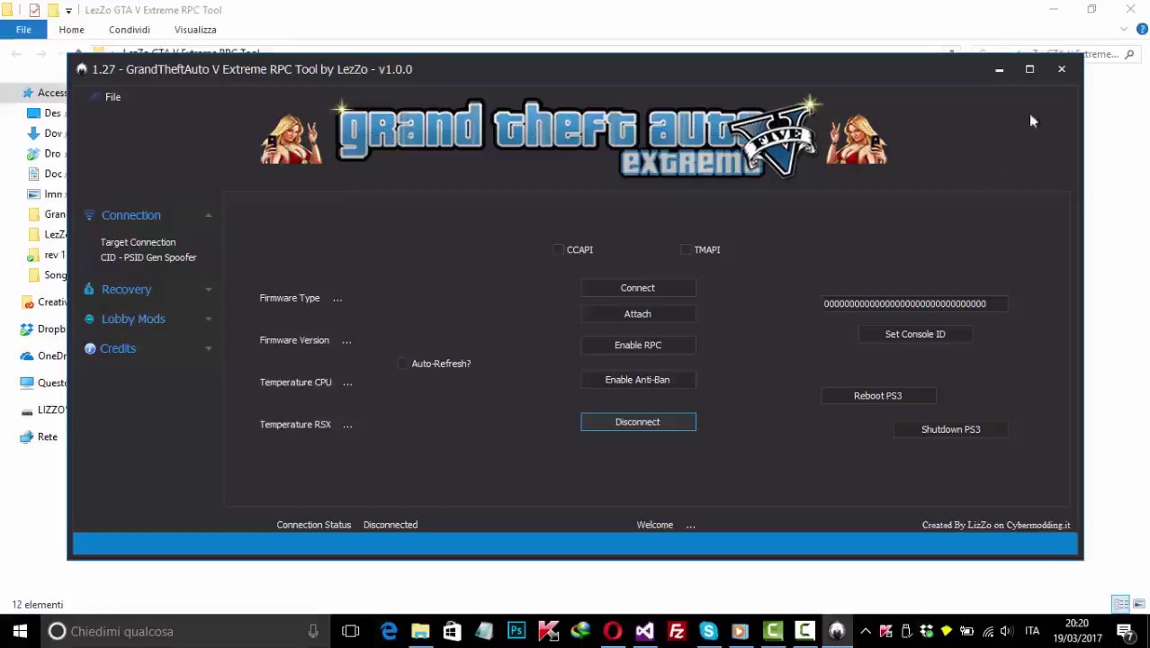
pyautogui.click(1062, 70)
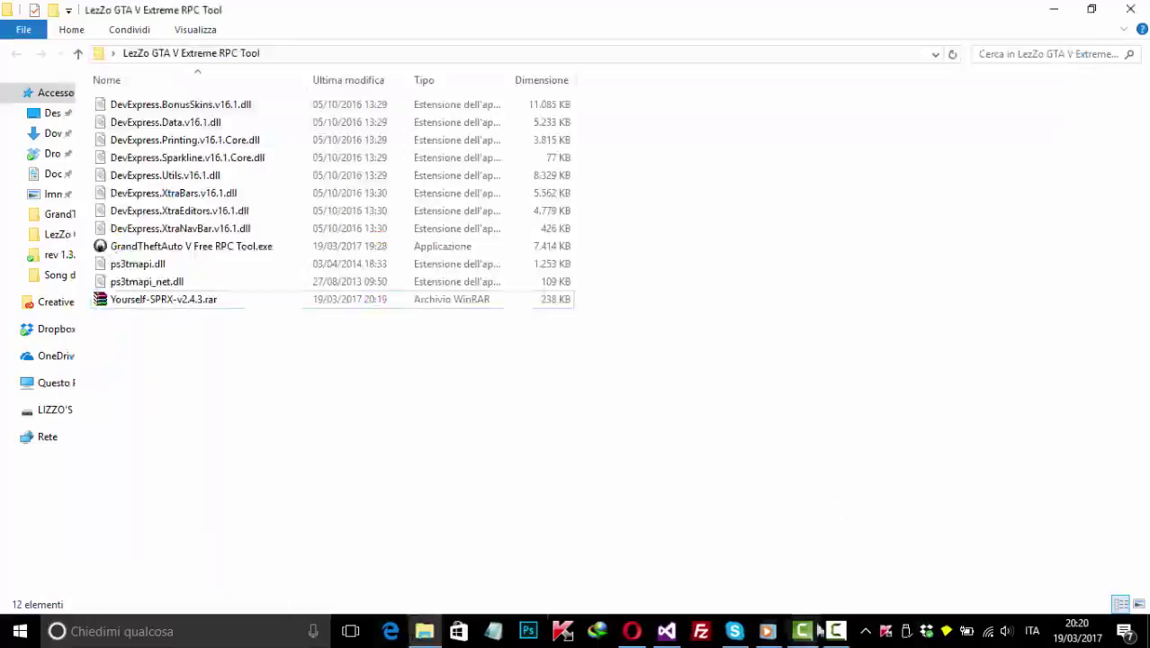